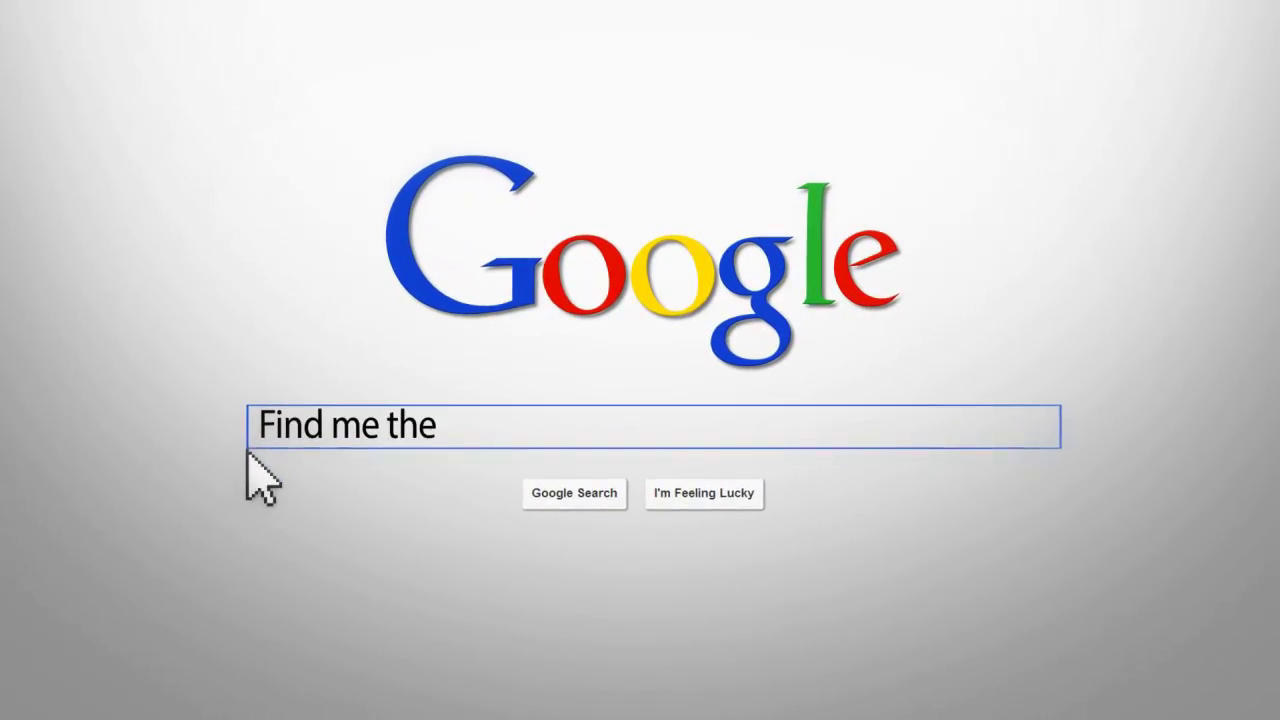
pyautogui.write('best blog on the internet!')
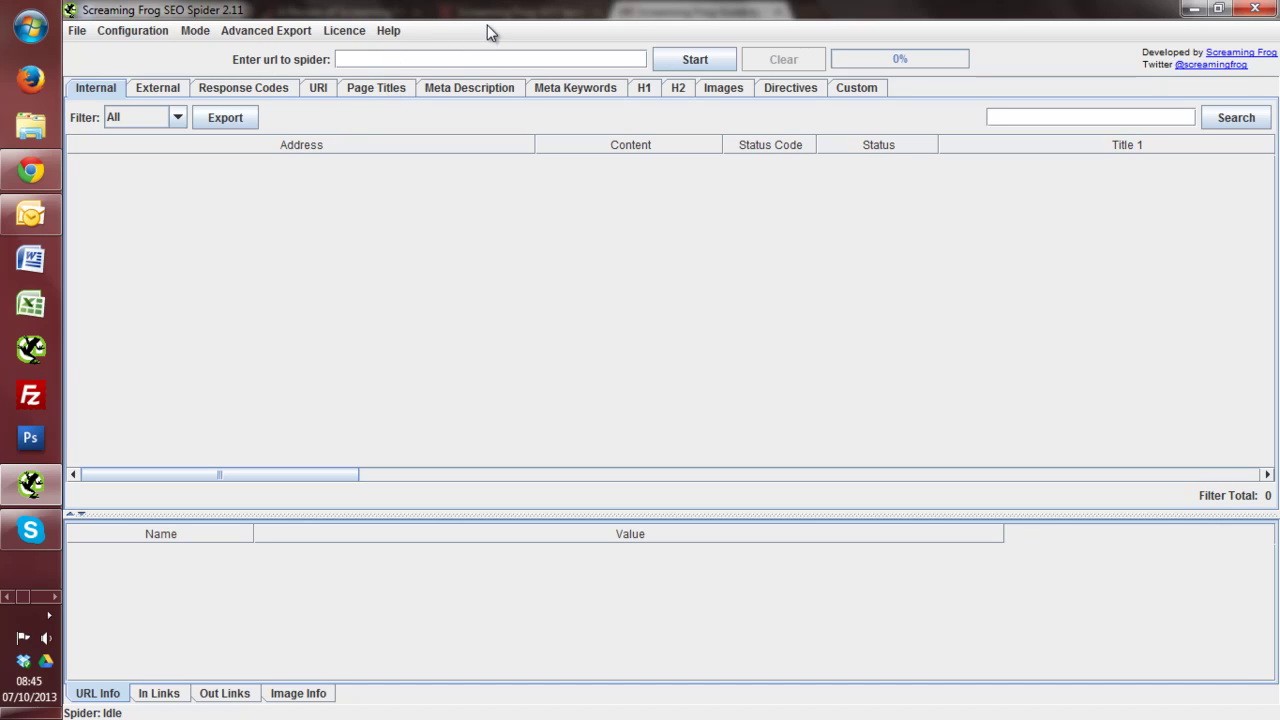
pyautogui.write('http://findmyblogway.com/')
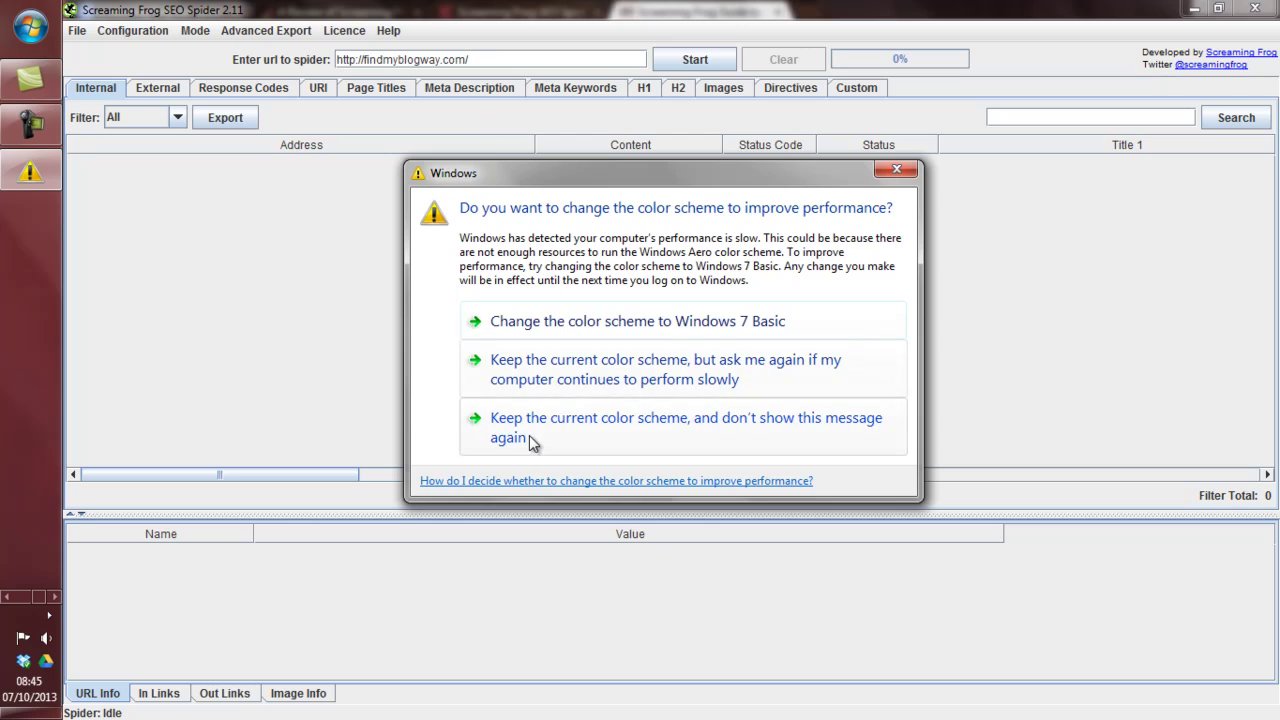
pyautogui.click(529, 437)
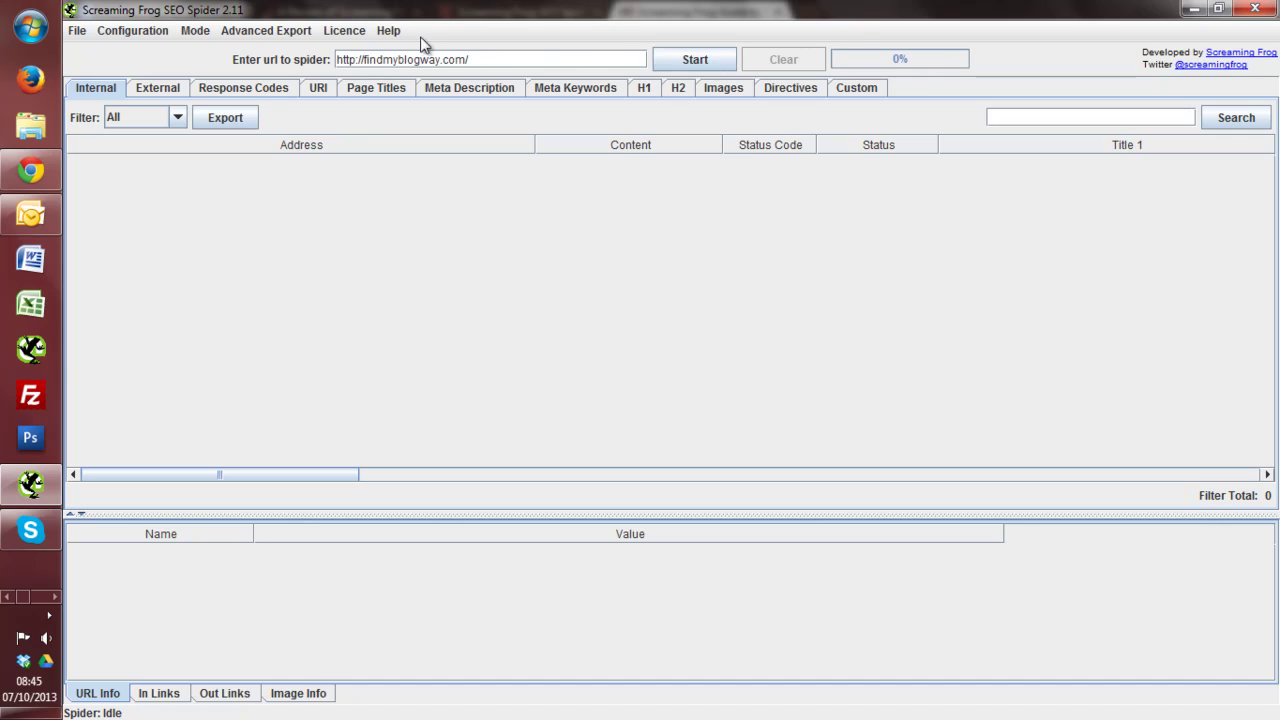
# Step: Turn off checking of images, CSS, JavaScript and SWF in the spider configuration, view the advanced settings, and apply the changes
pyautogui.click(153, 35)
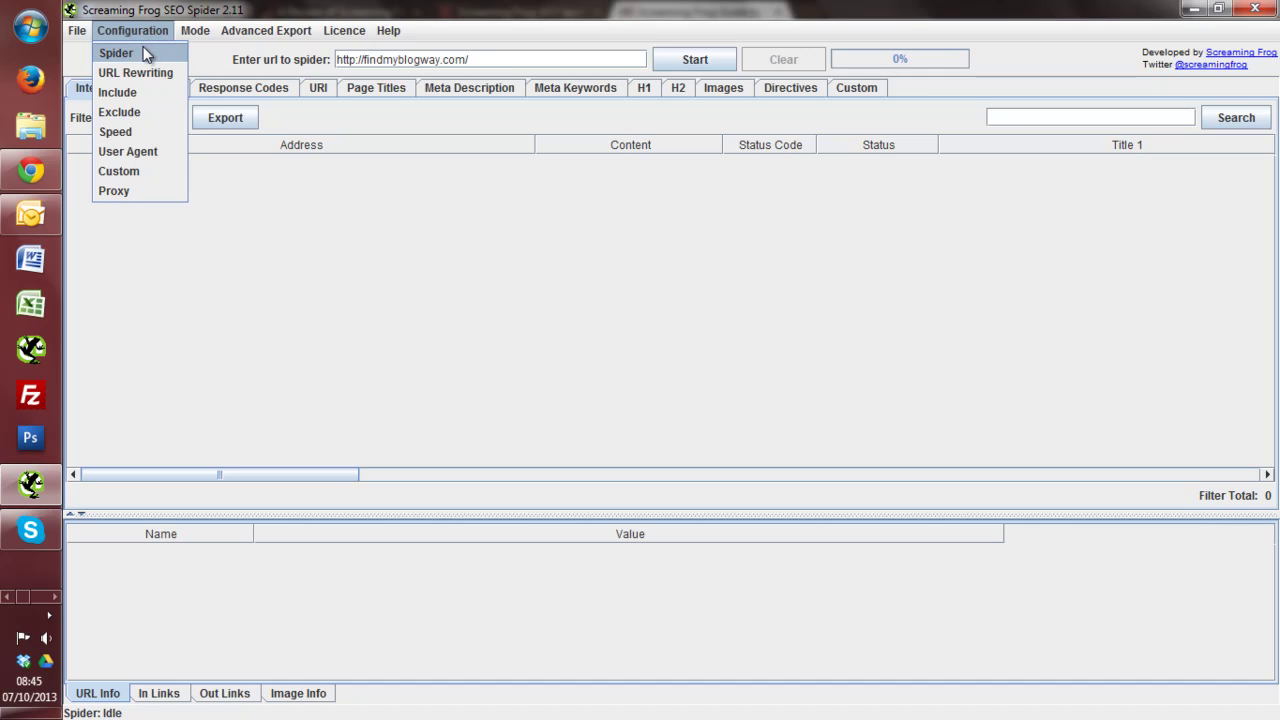
pyautogui.click(140, 53)
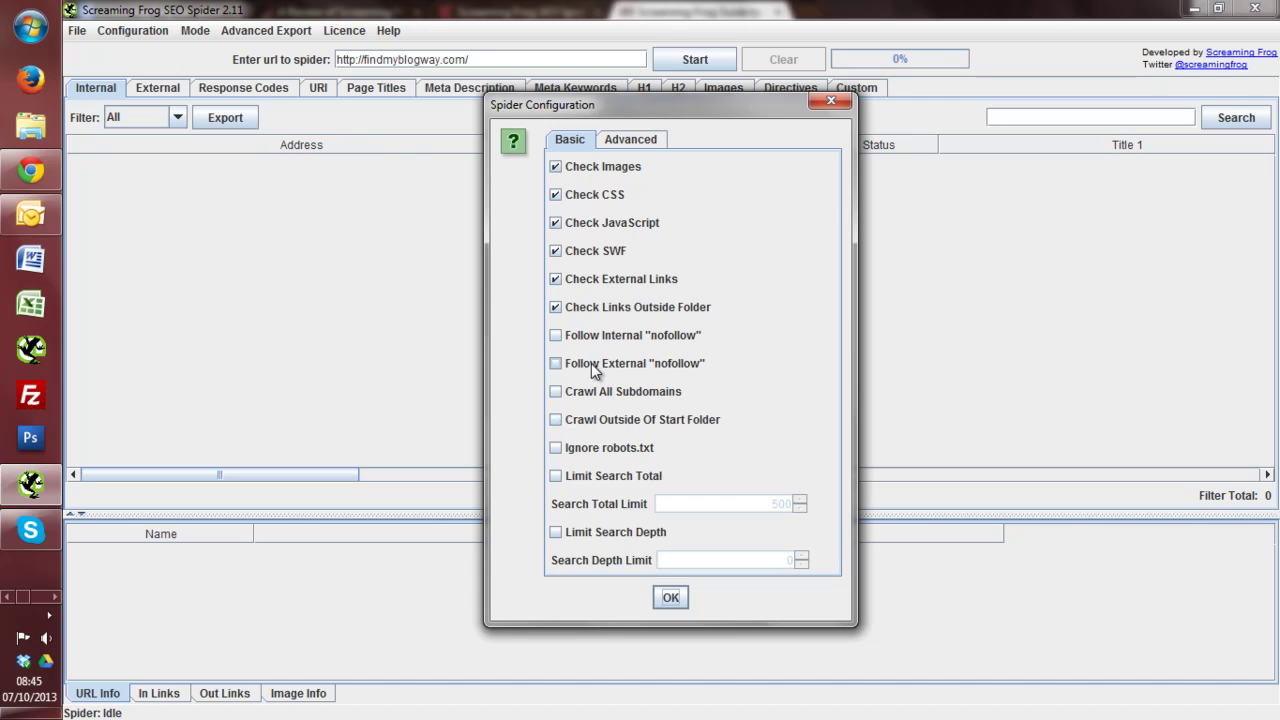
pyautogui.click(603, 167)
pyautogui.click(600, 195)
pyautogui.click(614, 222)
pyautogui.click(620, 252)
pyautogui.click(633, 137)
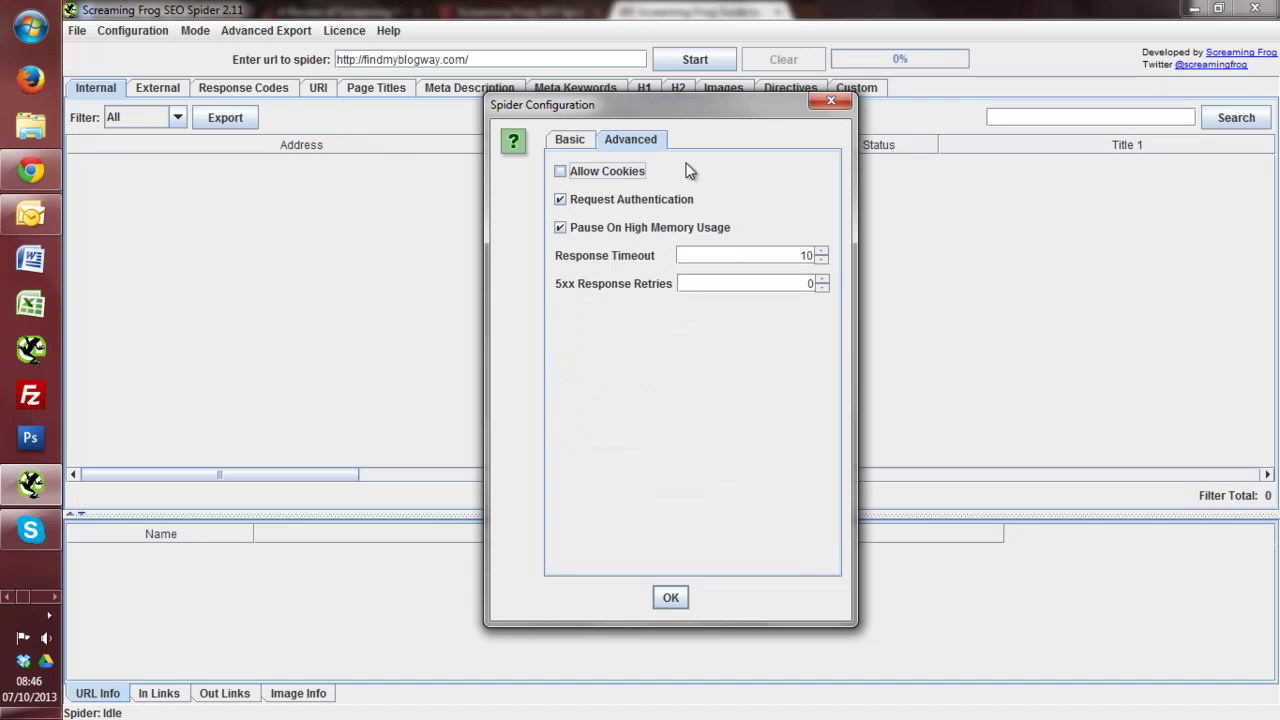
pyautogui.click(588, 139)
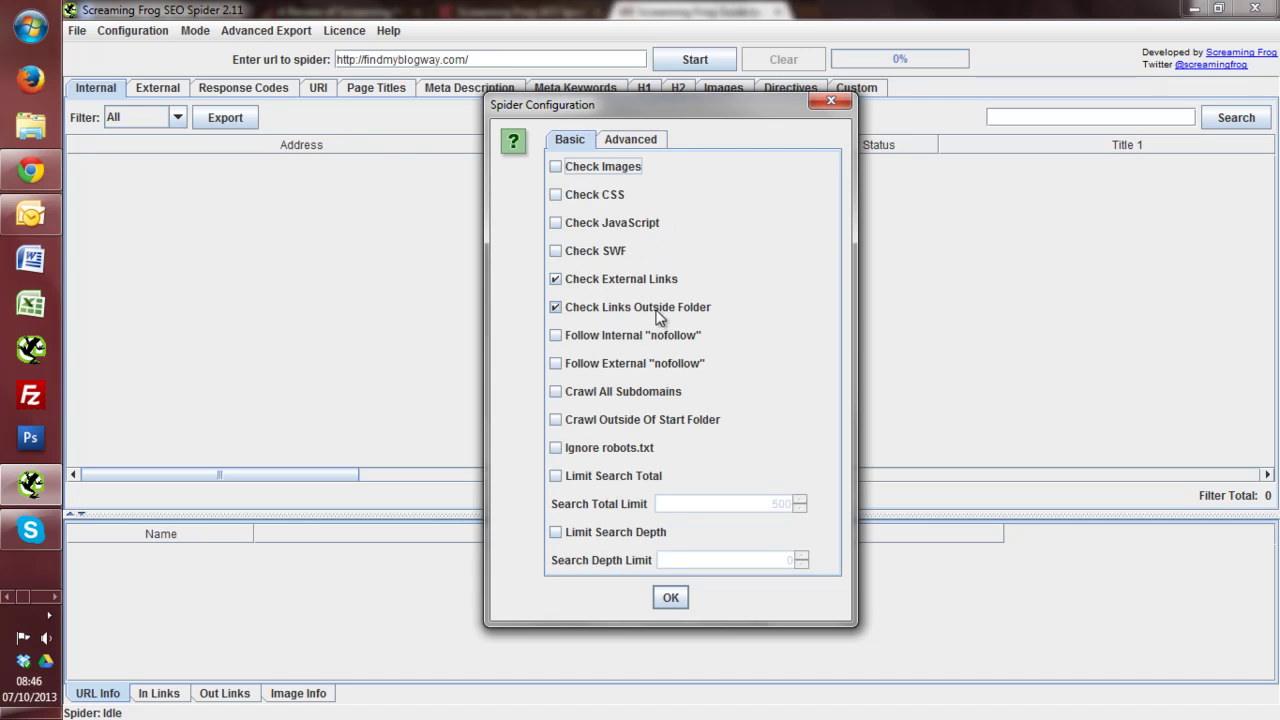
pyautogui.click(672, 598)
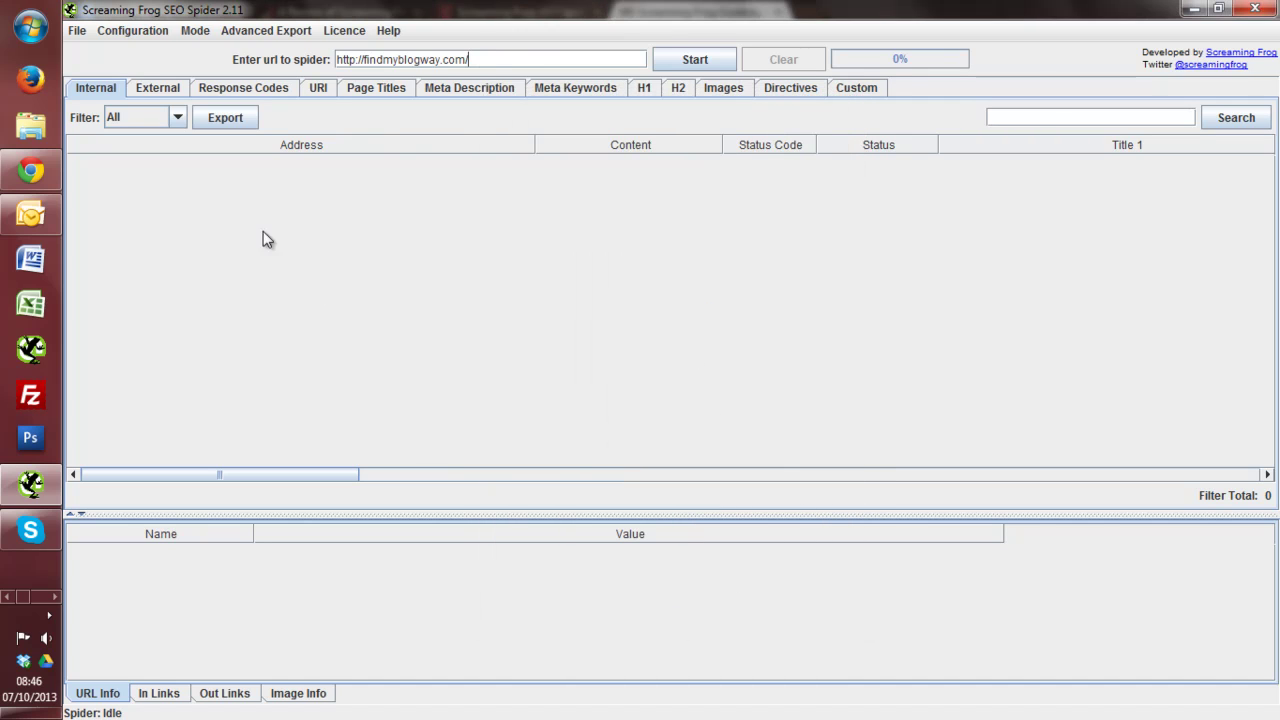
# Step: Filter the internal results to HTML, start the crawl, and look across the result columns
pyautogui.click(178, 116)
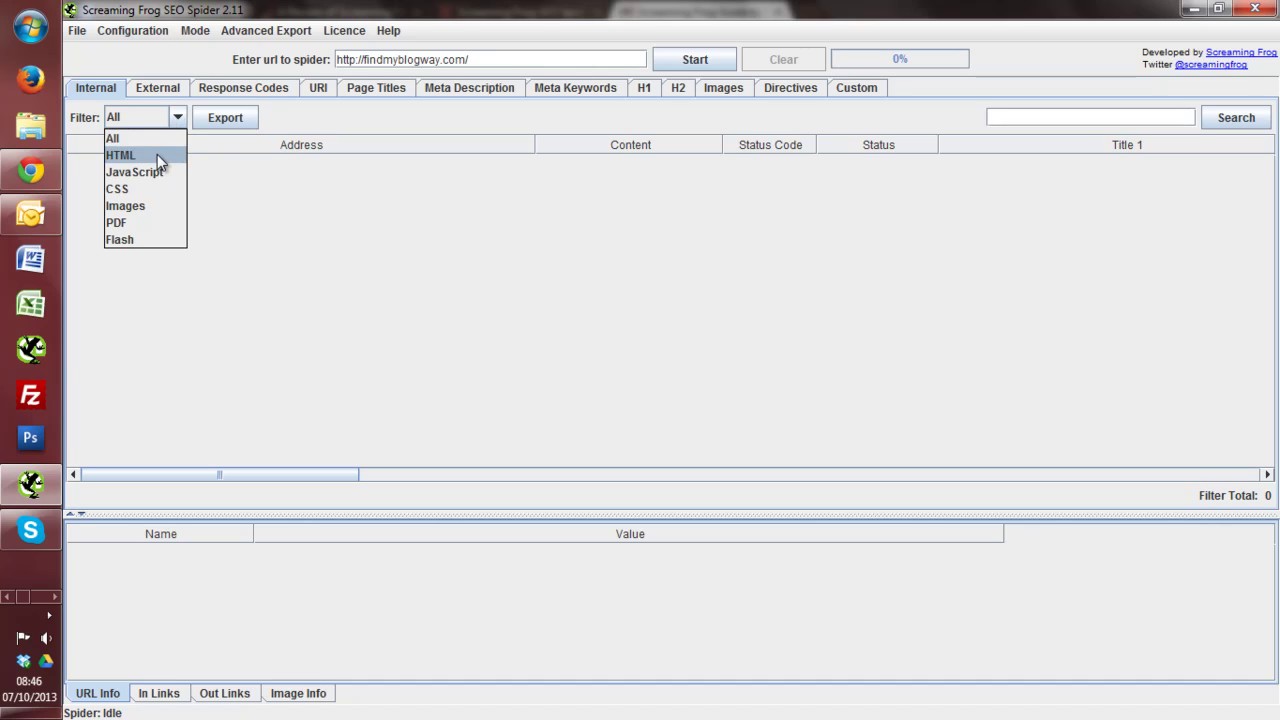
pyautogui.click(157, 158)
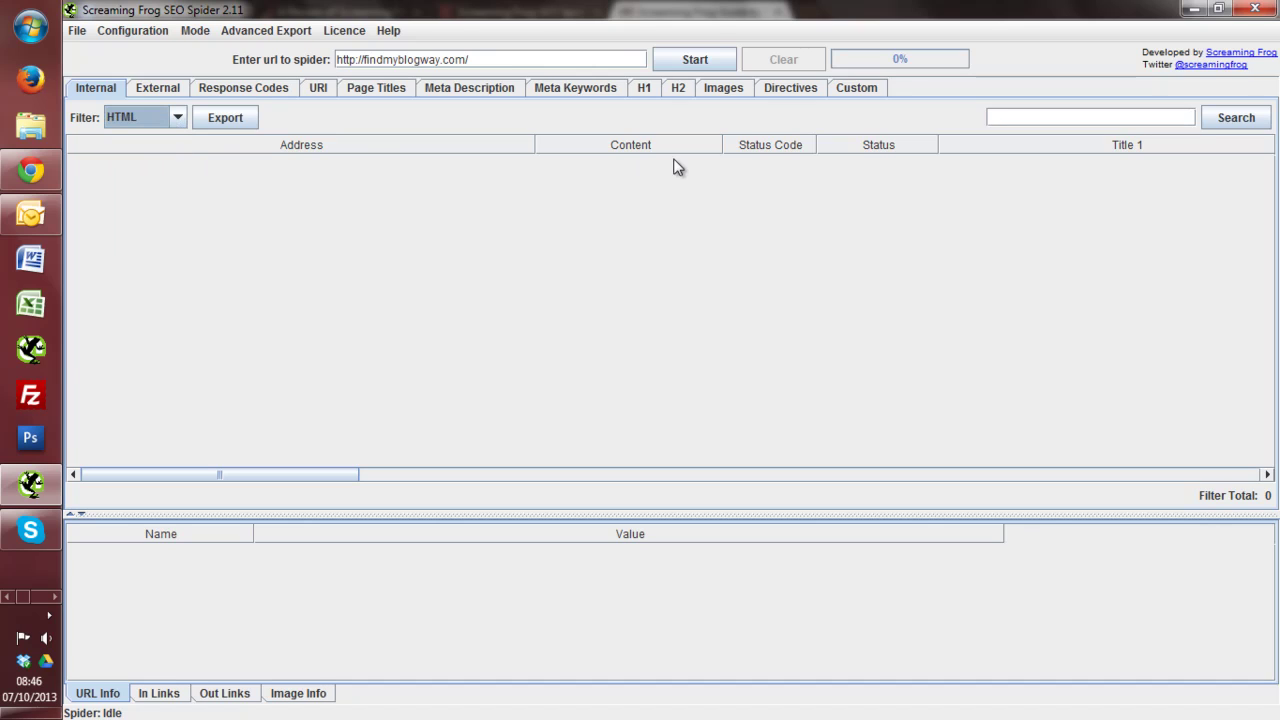
pyautogui.click(703, 64)
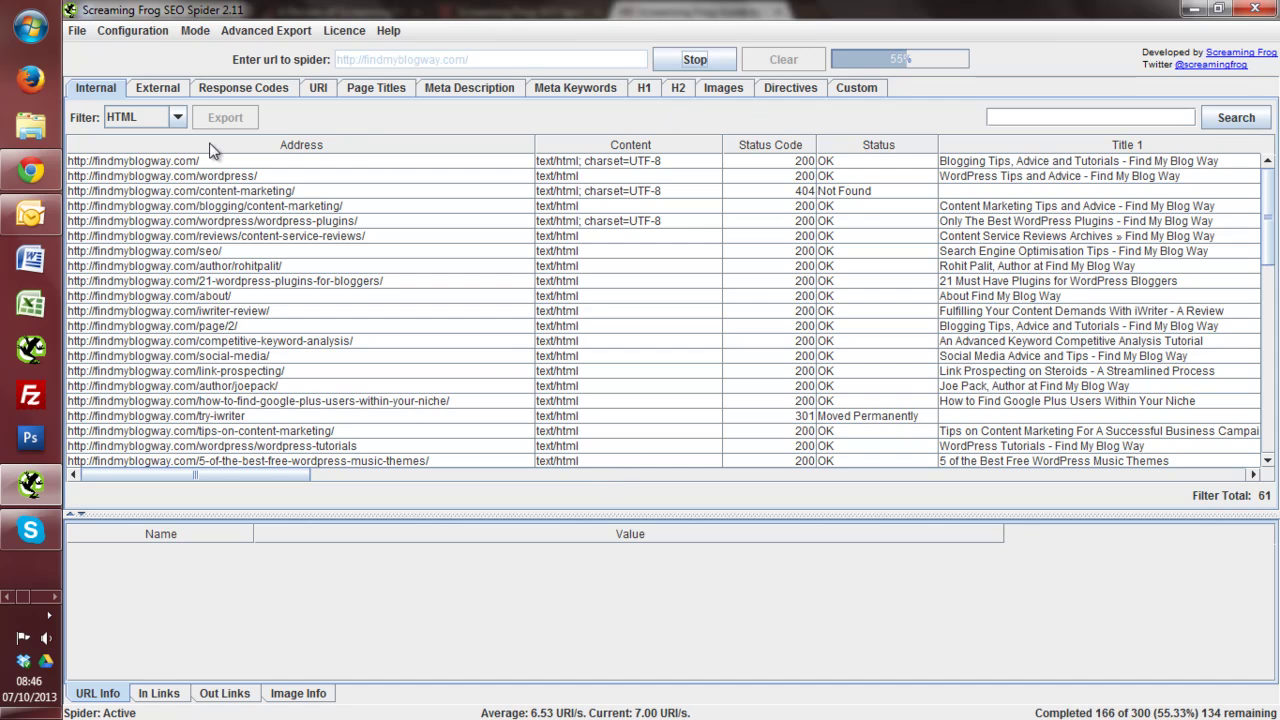
pyautogui.moveTo(245, 478); pyautogui.dragTo(330, 485)
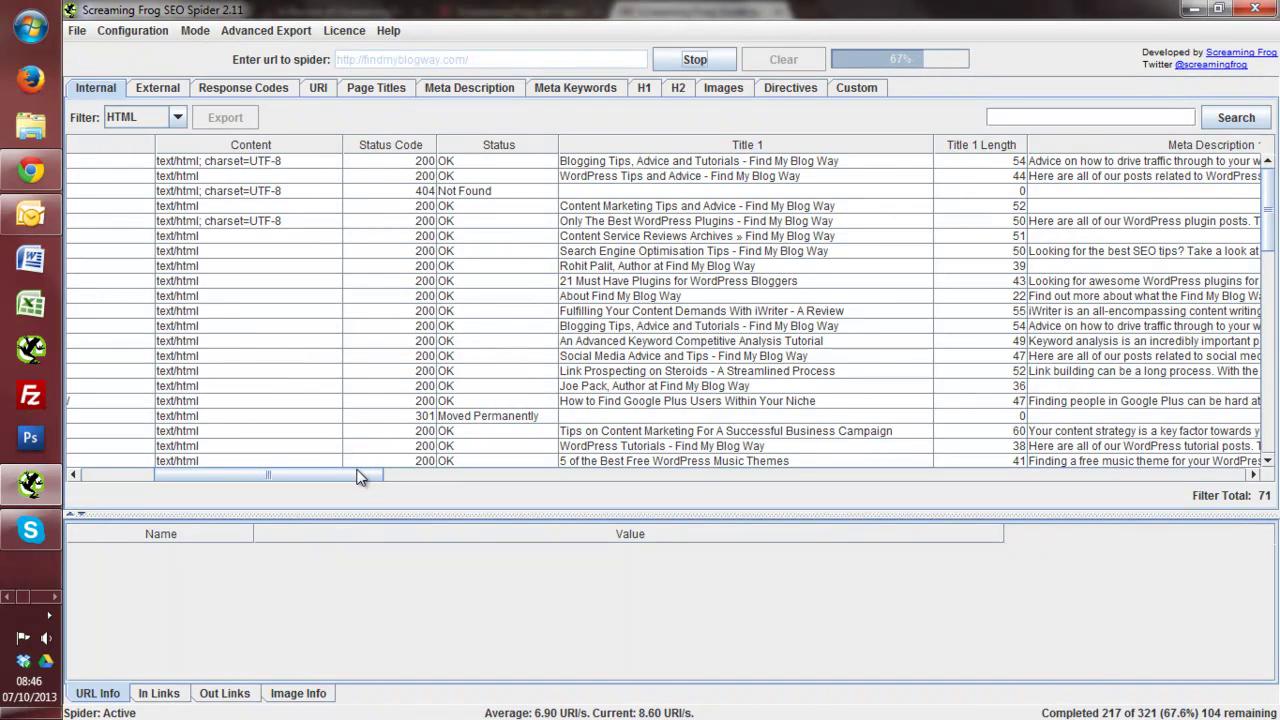
pyautogui.moveTo(360, 478); pyautogui.dragTo(237, 480)
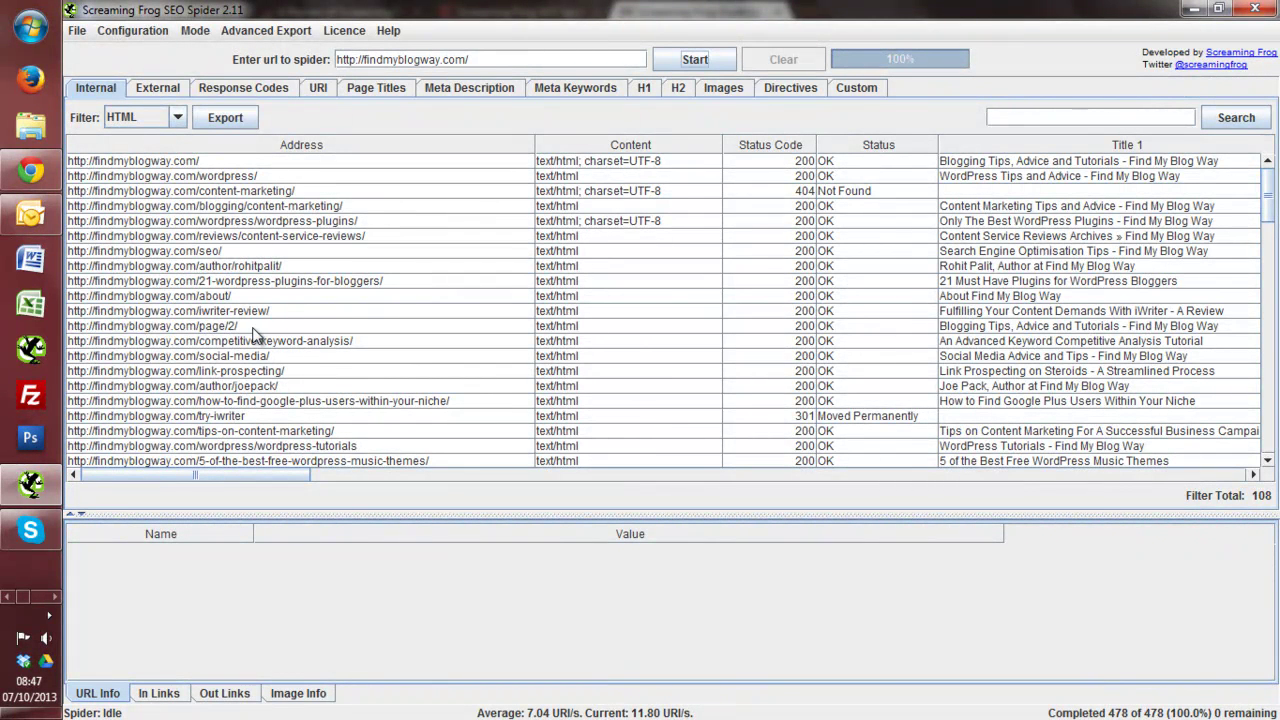
pyautogui.click(124, 31)
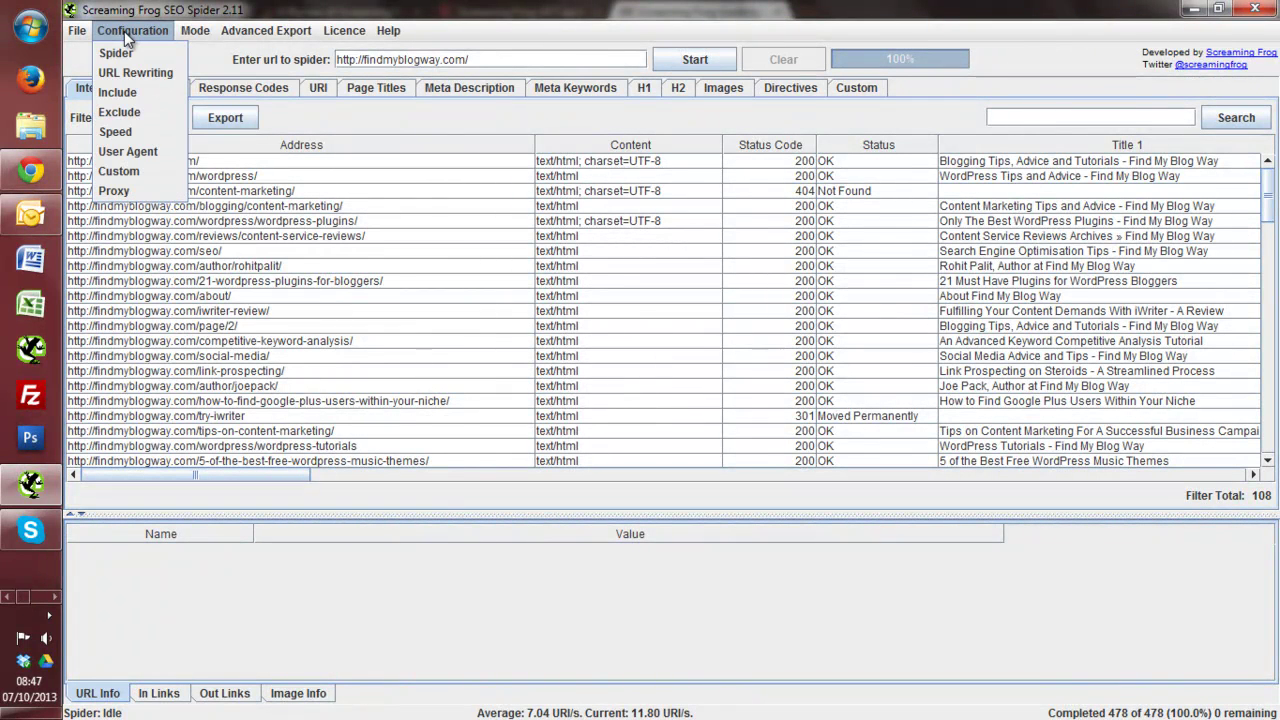
pyautogui.click(131, 115)
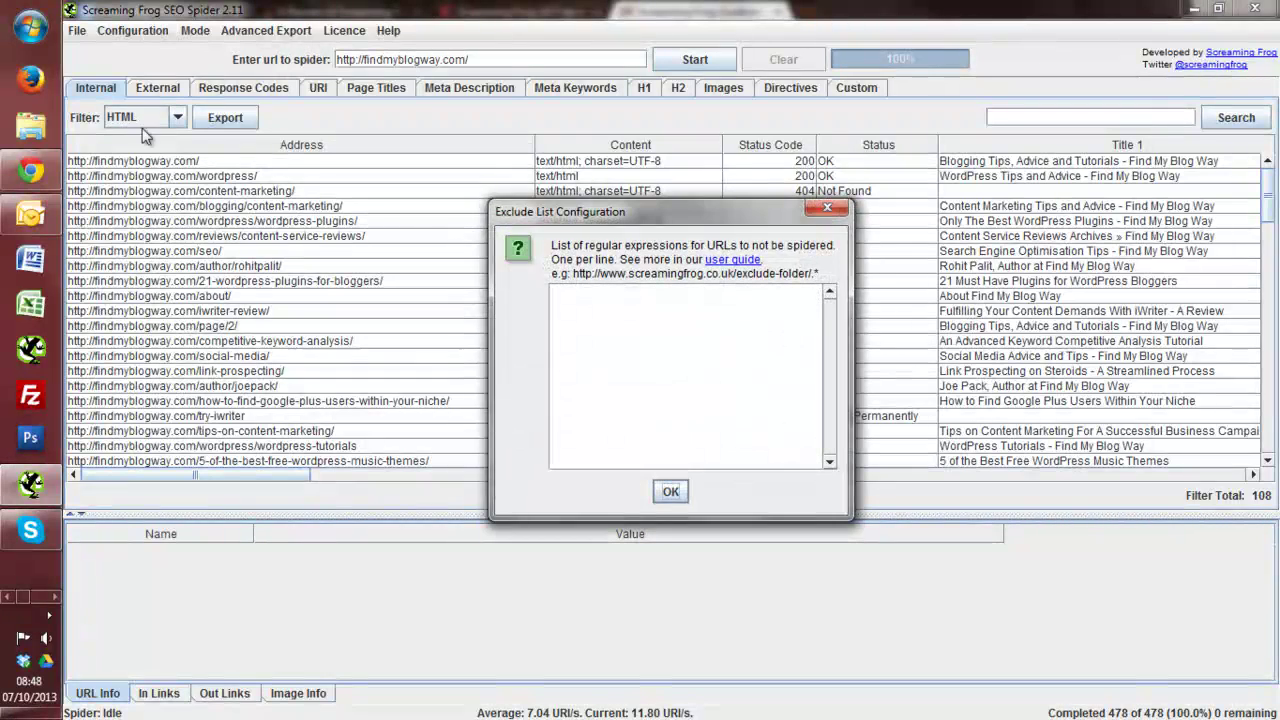
pyautogui.click(566, 288)
pyautogui.write('http://findmyblogway.com/')
pyautogui.write('auth')
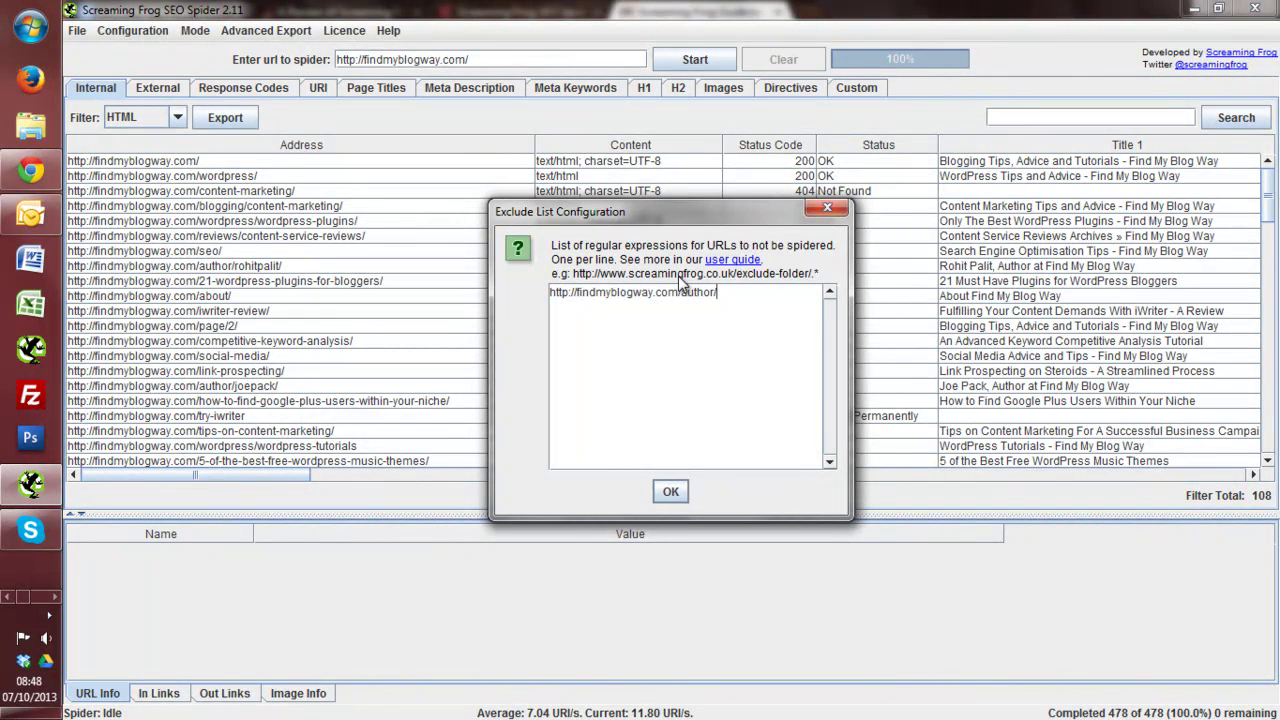
pyautogui.write('or/.*')
# Step: Delete the author folder pattern from the exclude list and close the configuration without applying it
pyautogui.moveTo(726, 292); pyautogui.dragTo(550, 292)
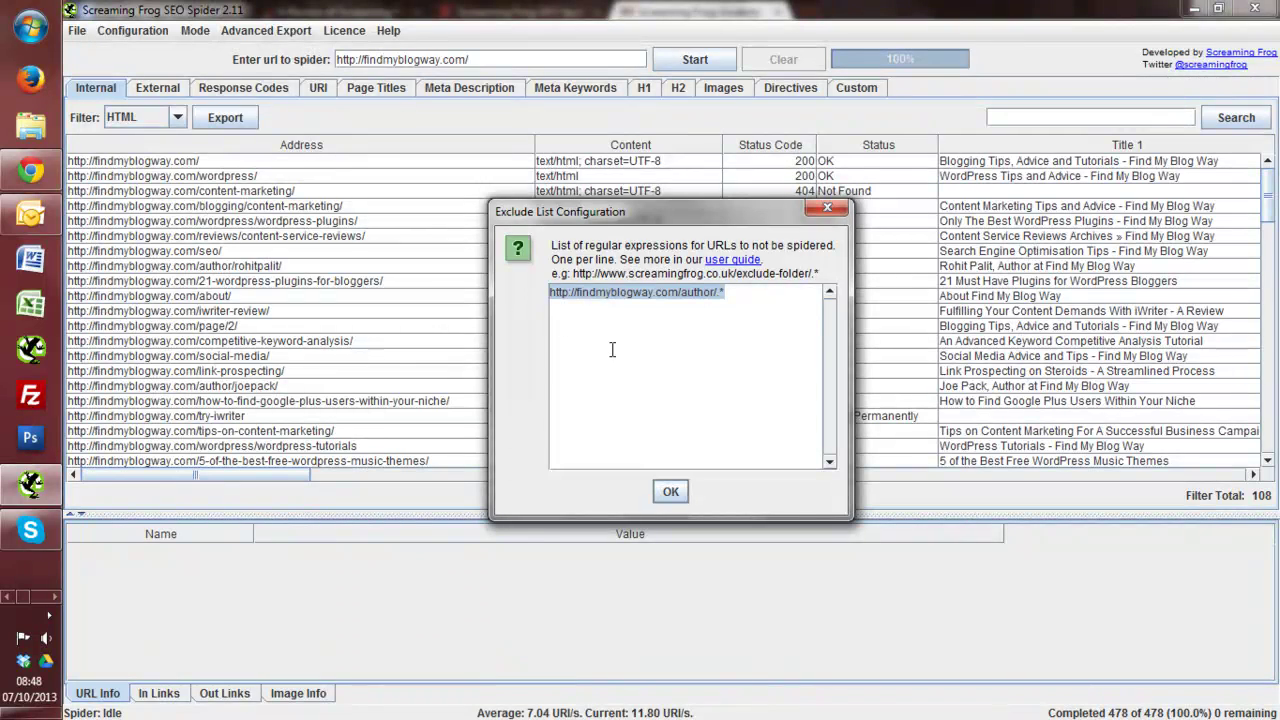
pyautogui.press('BackSpace')
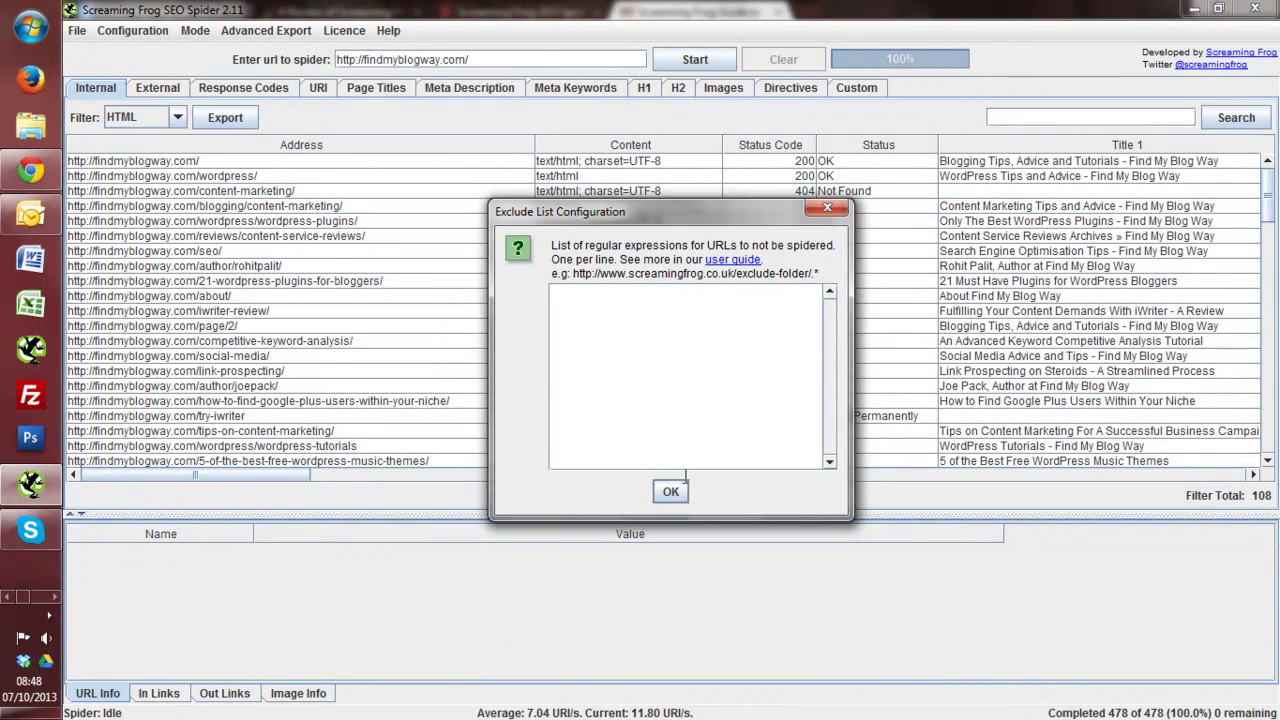
pyautogui.click(827, 208)
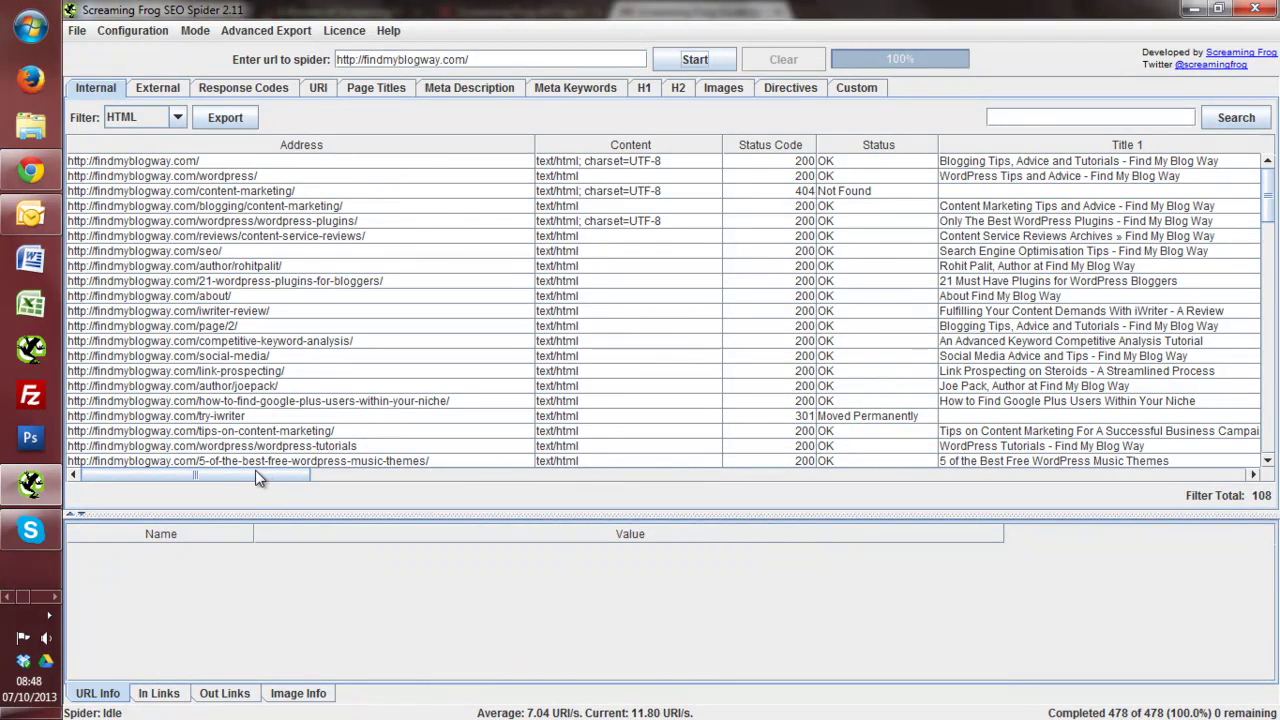
# Step: Sort the crawled pages by status code in descending order and view the URL details of the LinkedIn and /content-marketing/ entries
pyautogui.click(768, 148)
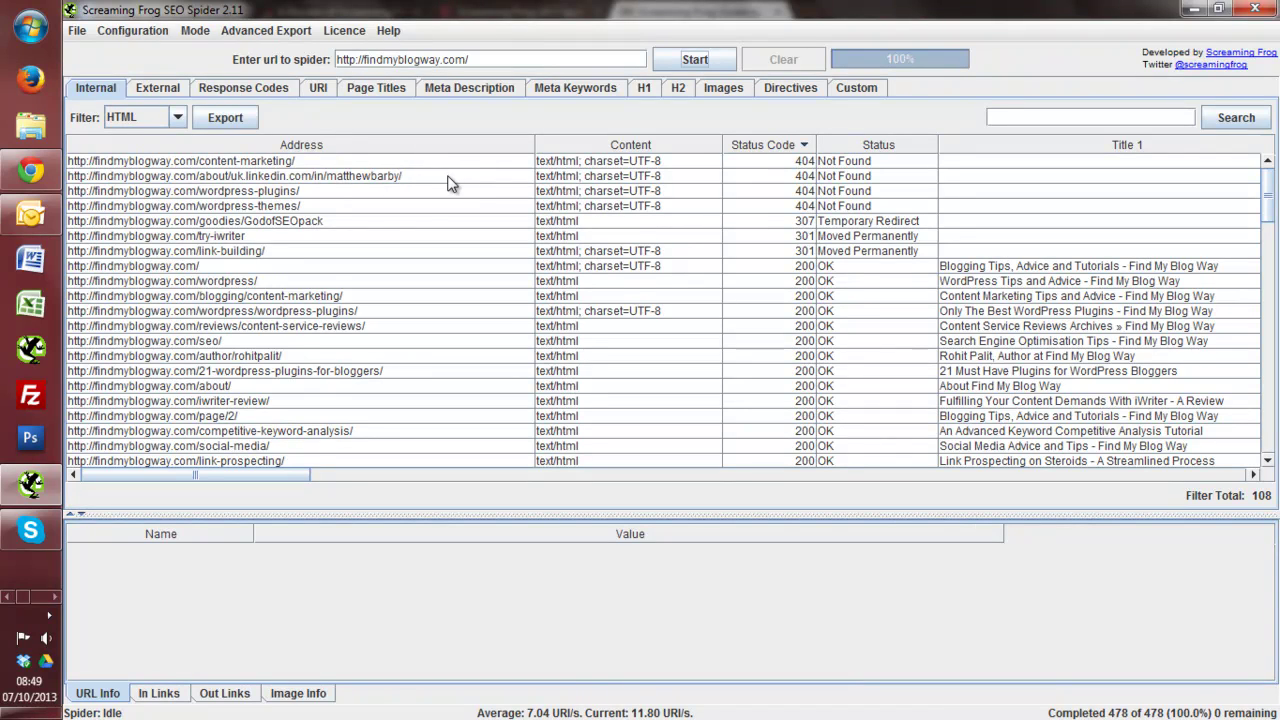
pyautogui.click(448, 183)
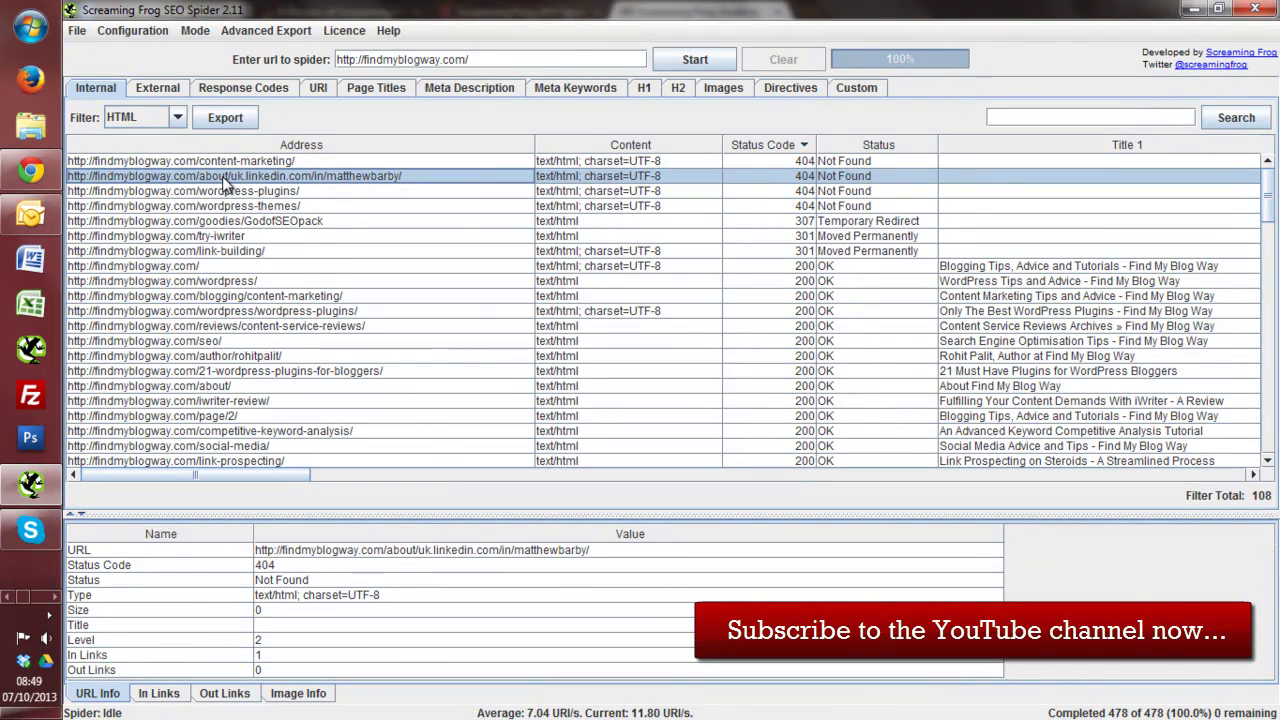
pyautogui.click(364, 160)
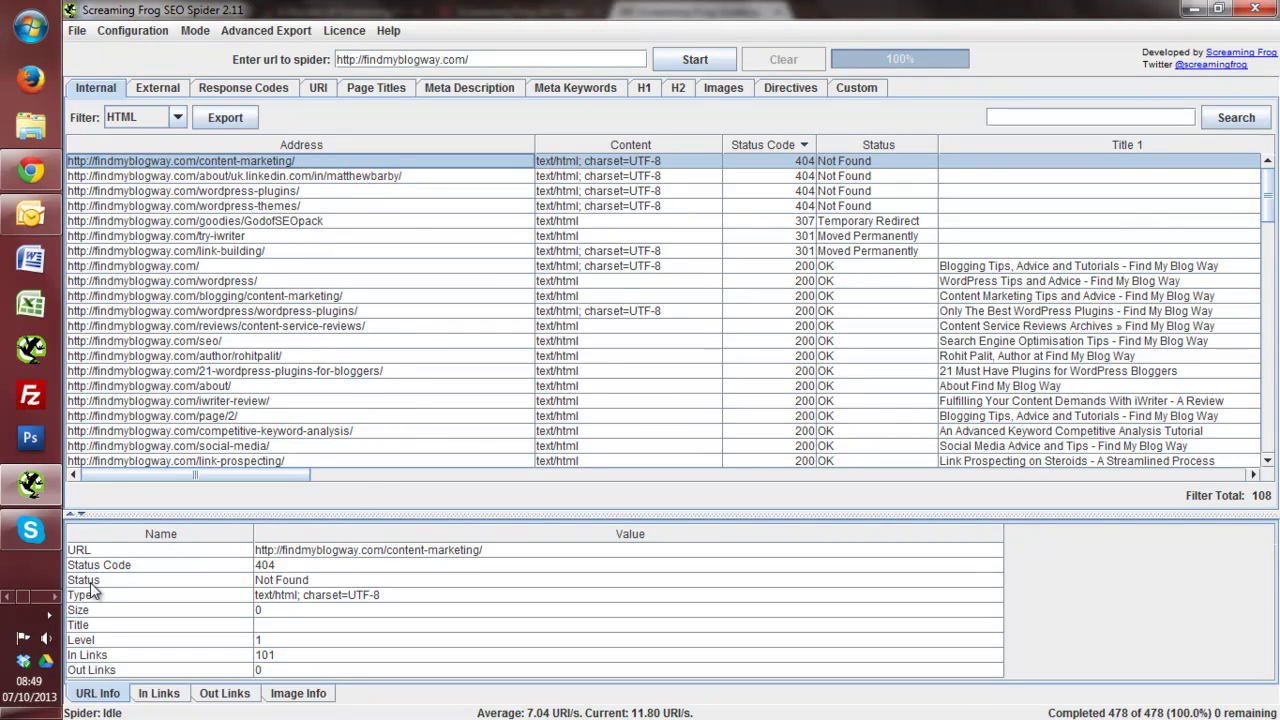
# Step: Examine the in-links of the /content-marketing/, /wordpress-themes/ and LinkedIn 404 entries, and return to the URL info
pyautogui.click(164, 695)
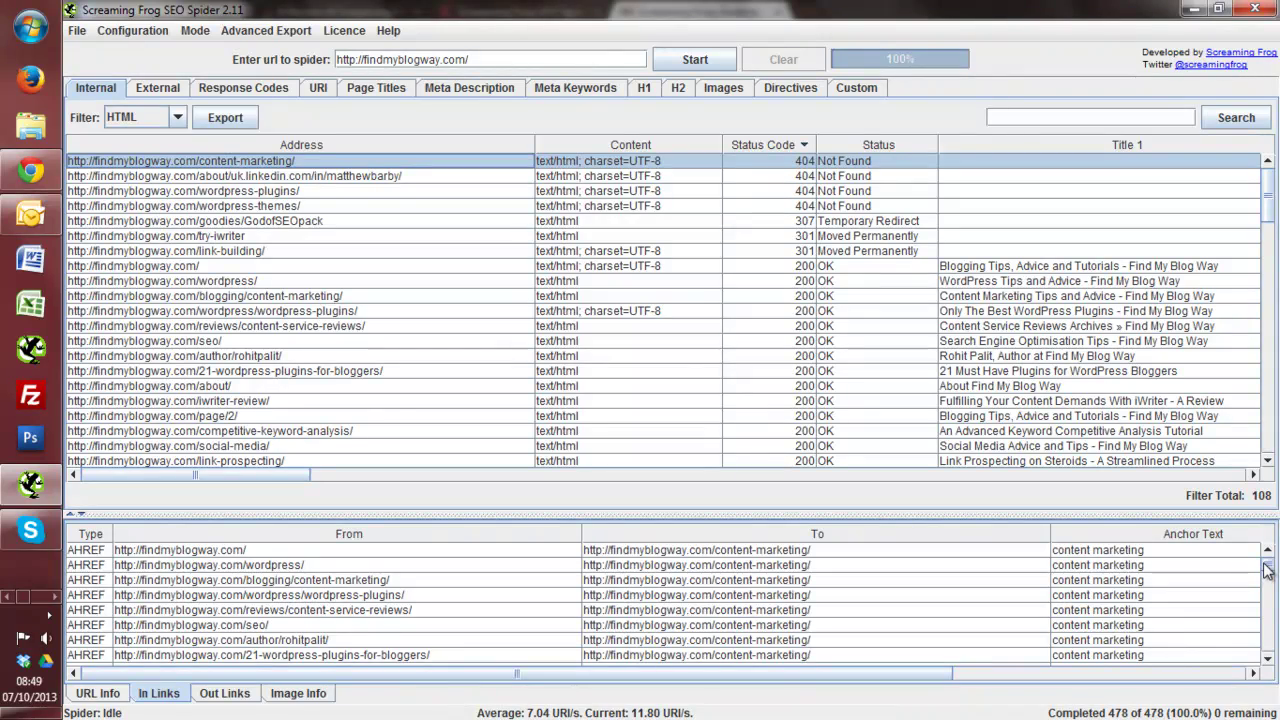
pyautogui.moveTo(1267, 570)
pyautogui.mouseDown()
pyautogui.moveTo(1270, 645)
pyautogui.moveTo(1265, 550)
pyautogui.mouseUp()
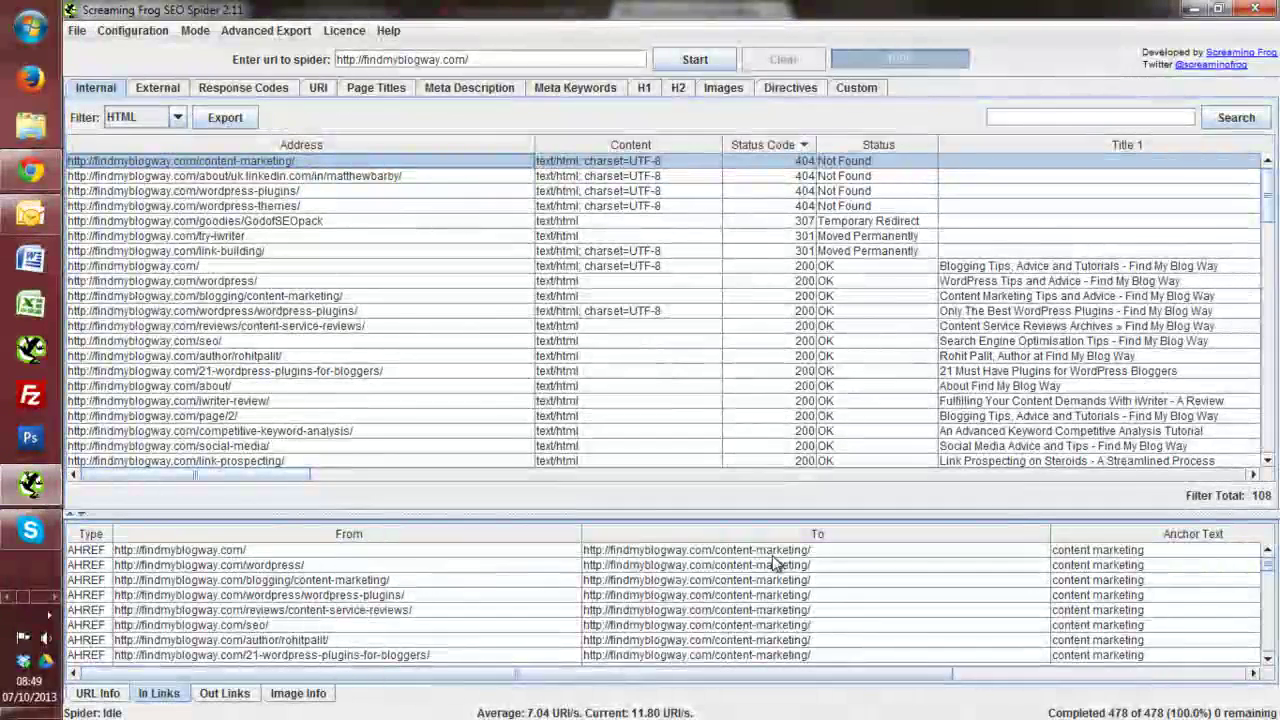
pyautogui.click(262, 206)
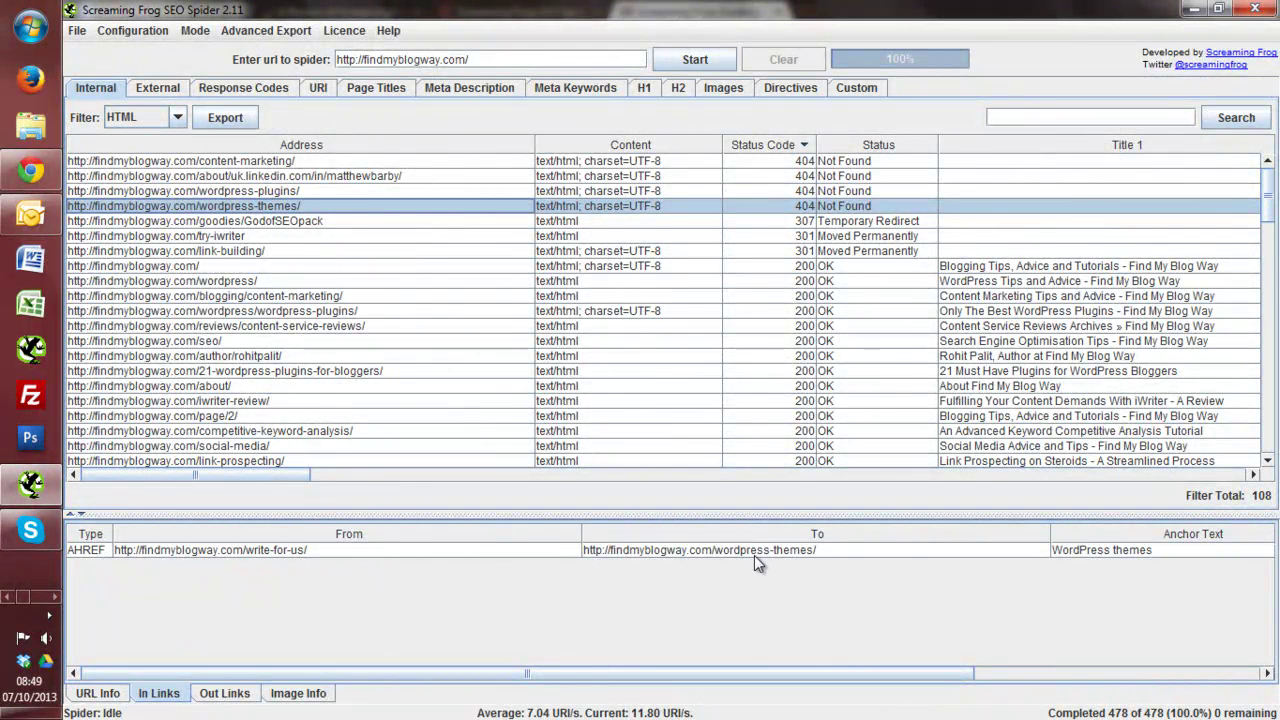
pyautogui.click(270, 177)
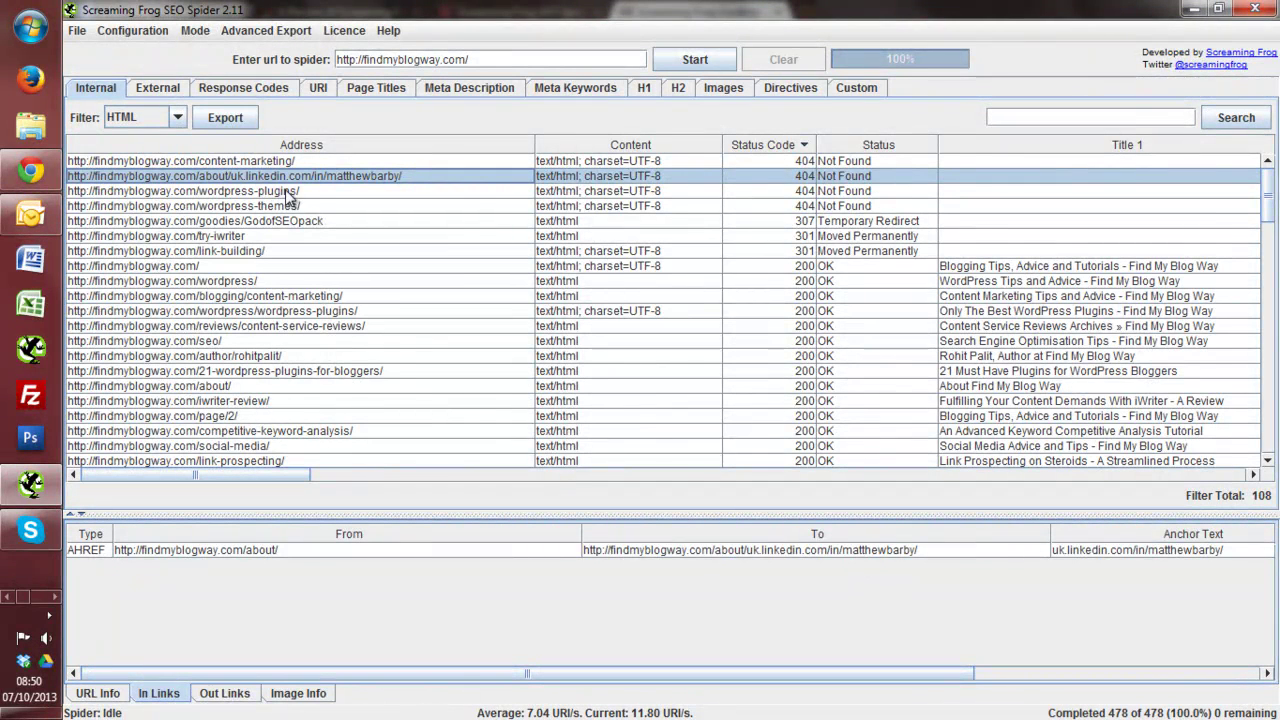
pyautogui.click(98, 693)
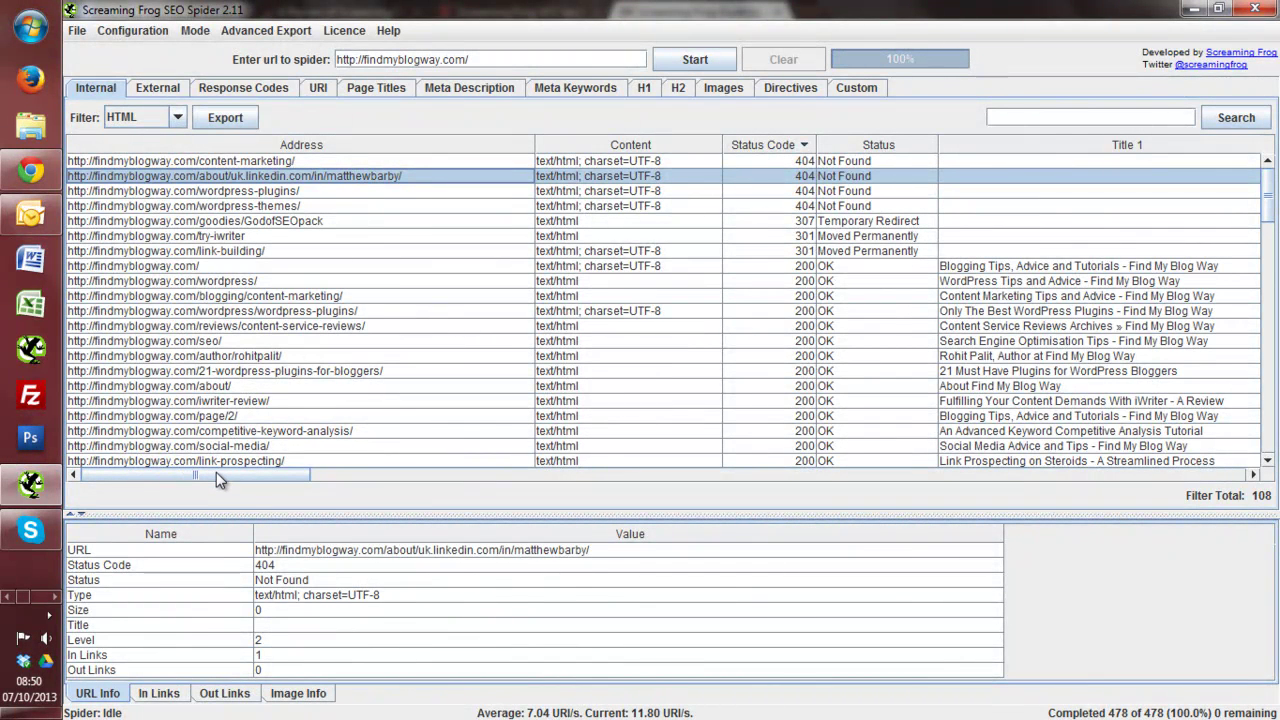
# Step: Export the internal HTML results to the Desktop as findmyblogway-test.csv
pyautogui.click(226, 118)
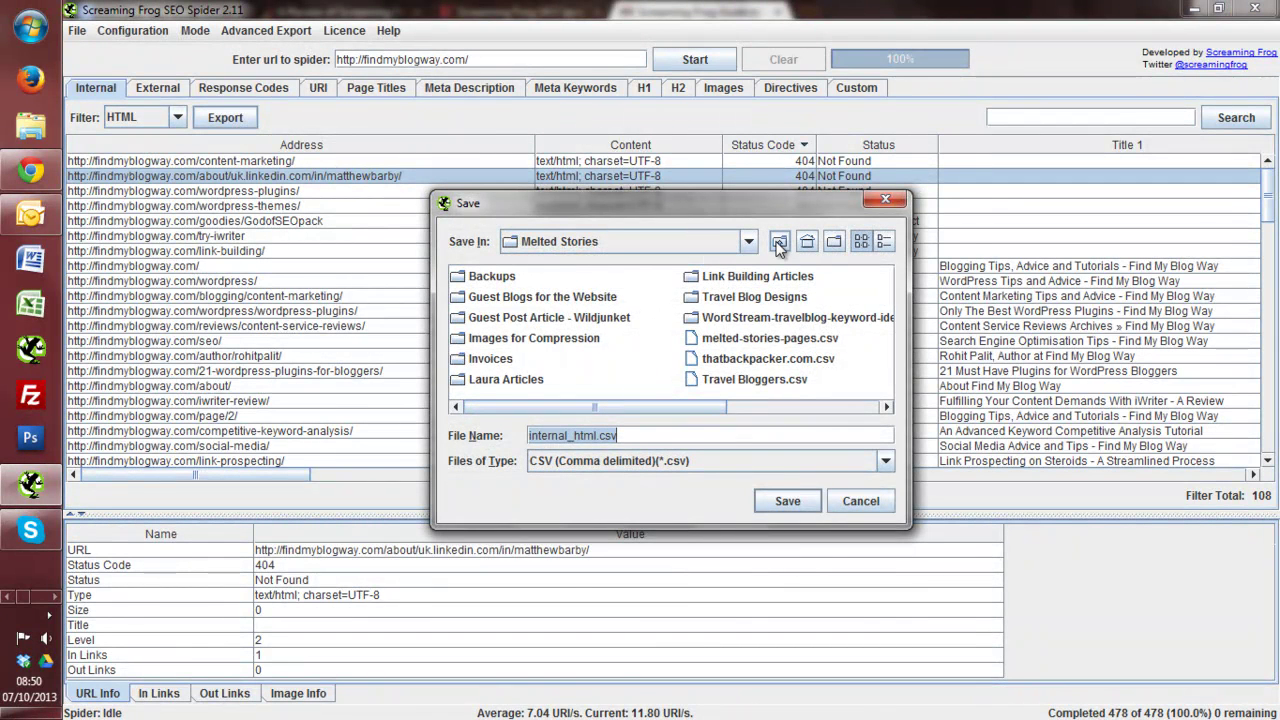
pyautogui.click(779, 243)
pyautogui.click(779, 243)
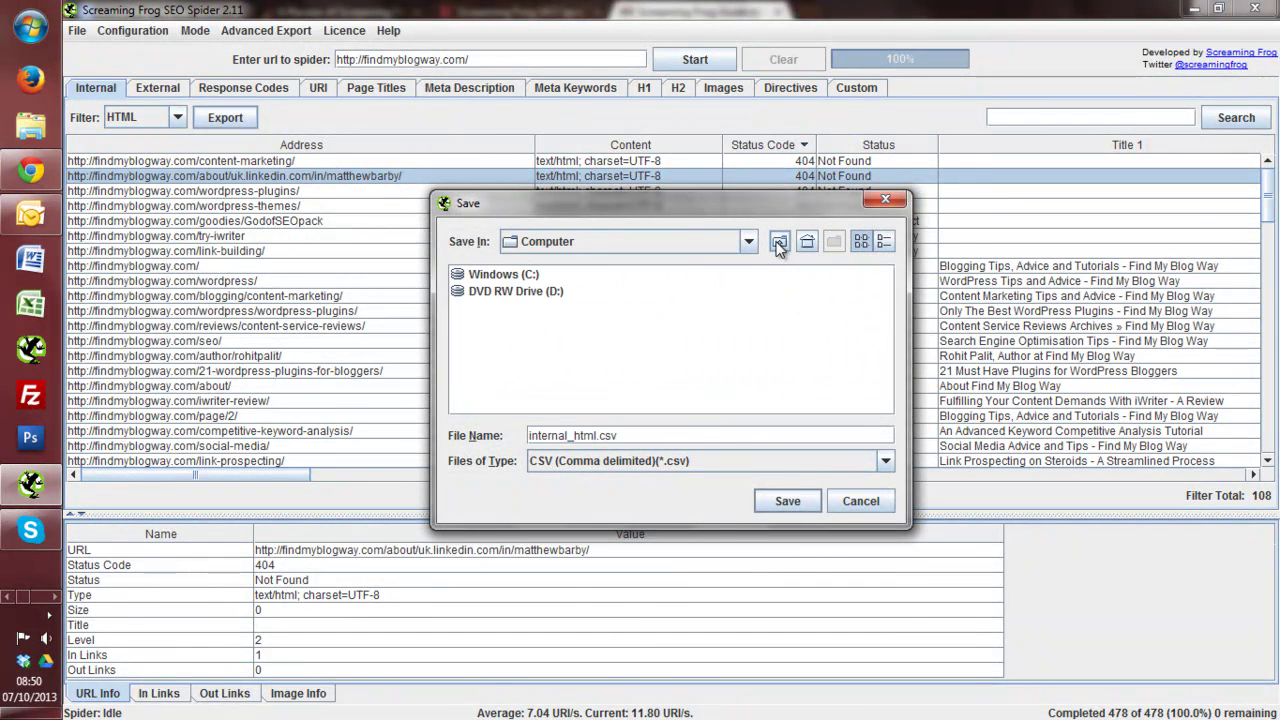
pyautogui.click(779, 243)
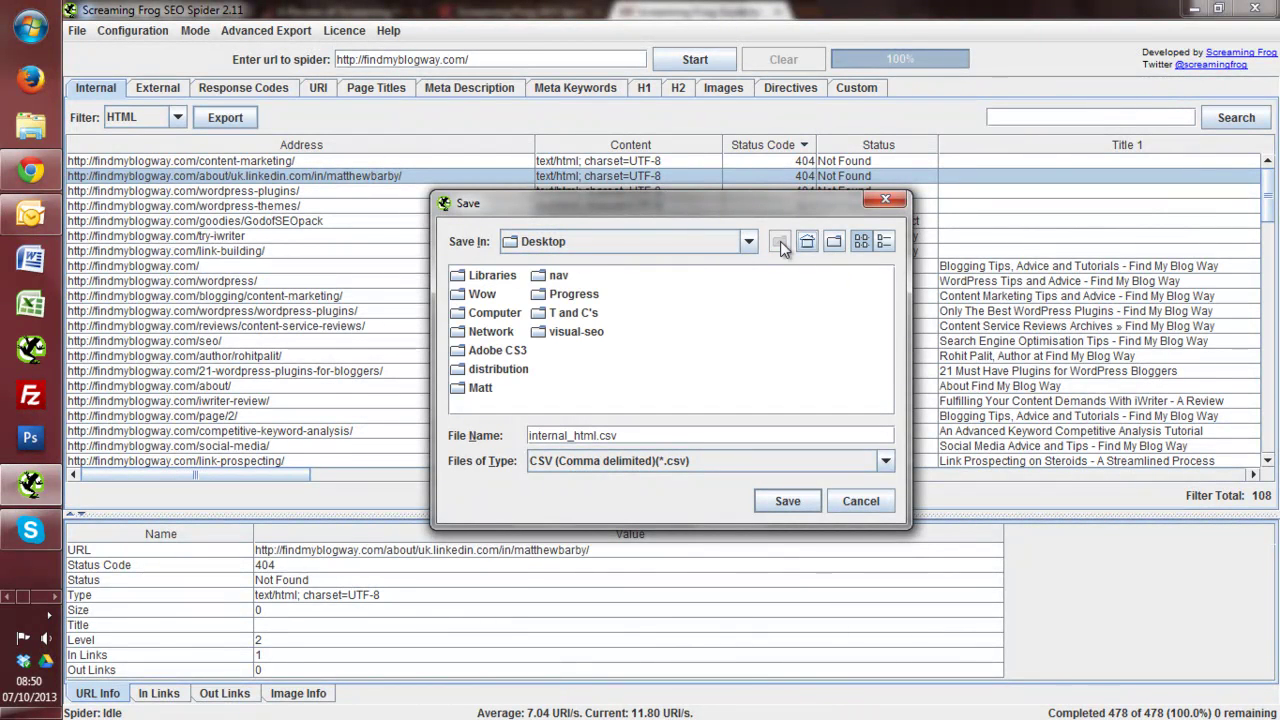
pyautogui.doubleClick(599, 435)
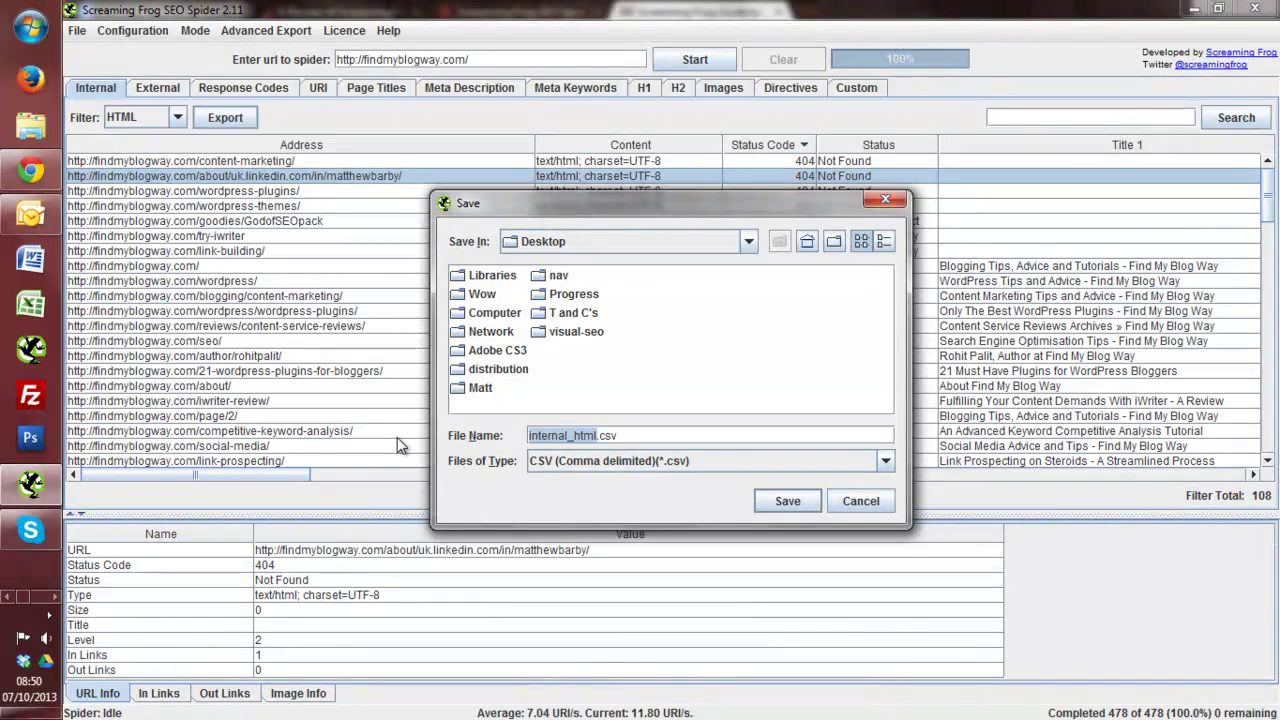
pyautogui.write('findmyblogway')
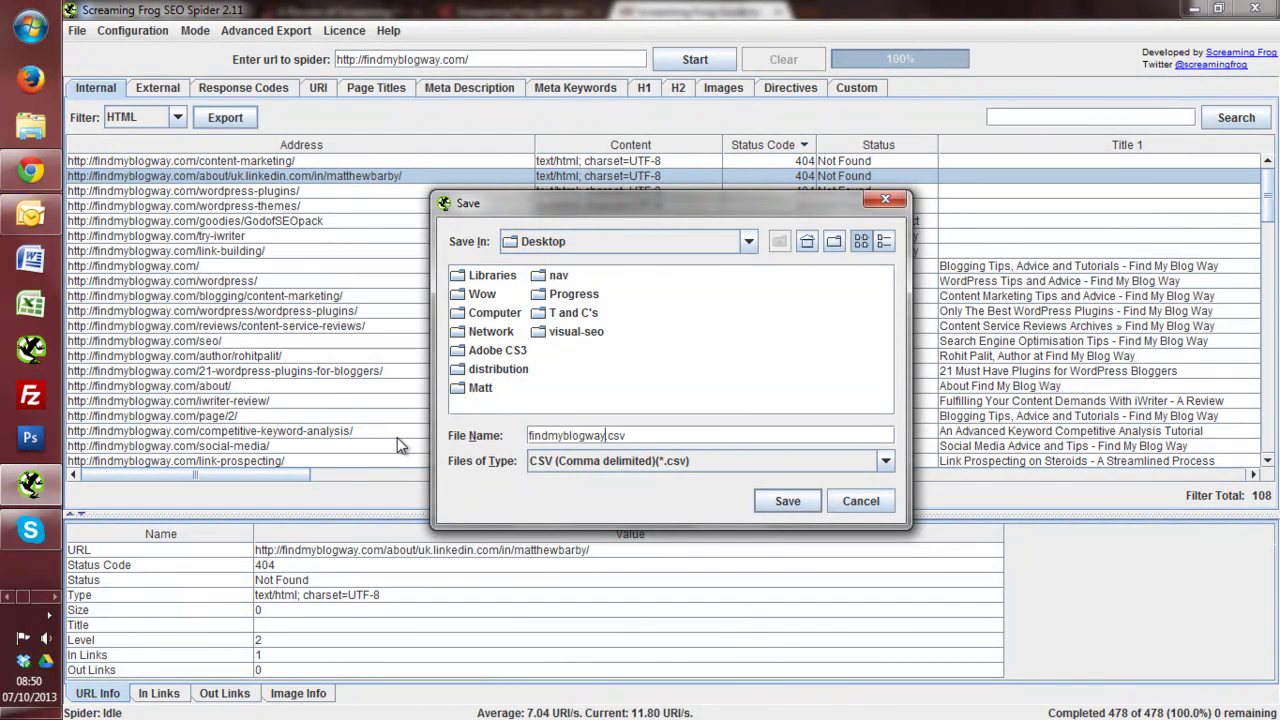
pyautogui.write('-test')
pyautogui.click(790, 501)
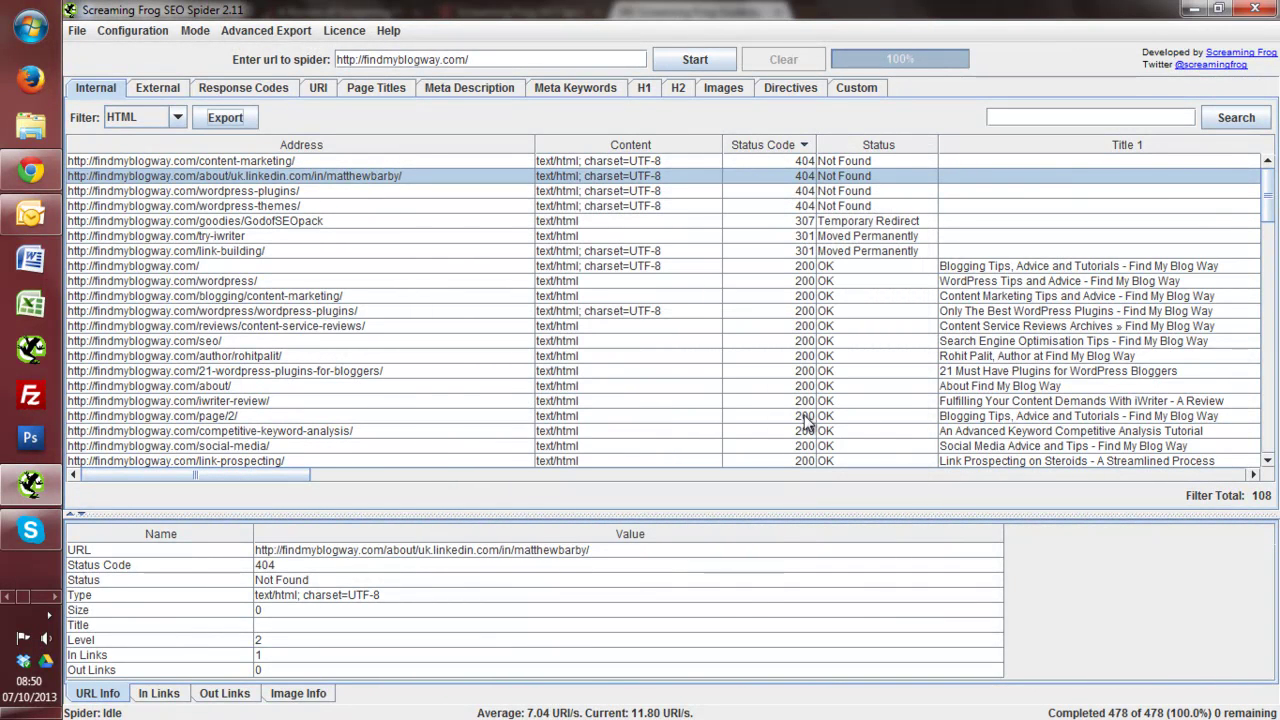
# Step: Open the exported findmyblogway-test file from the desktop in Excel and return to Screaming Frog
pyautogui.click(40, 712)
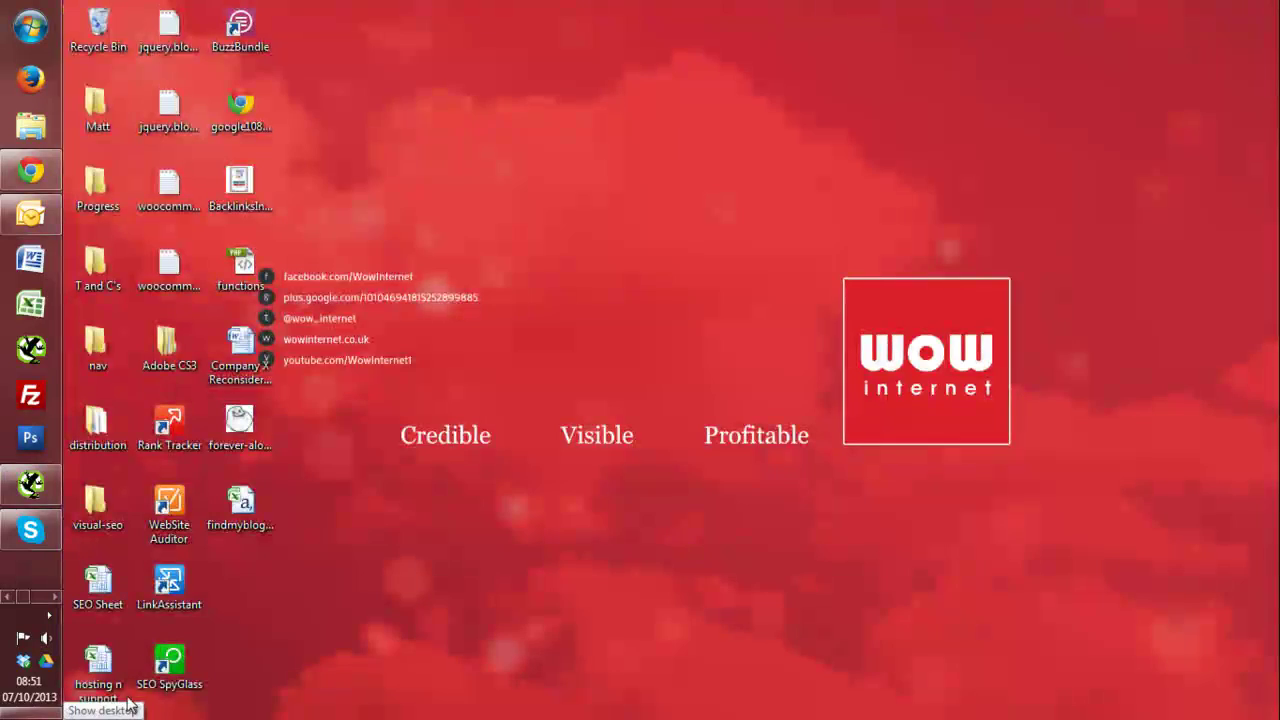
pyautogui.click(243, 515)
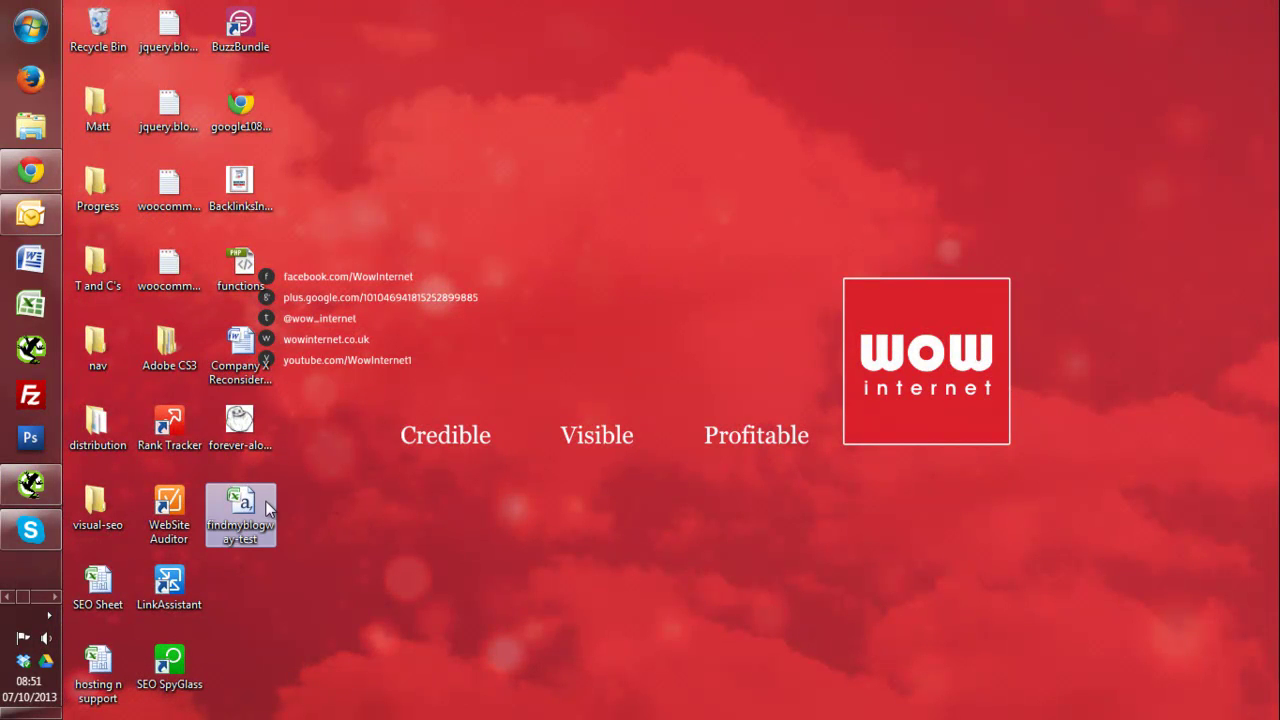
pyautogui.click(48, 486)
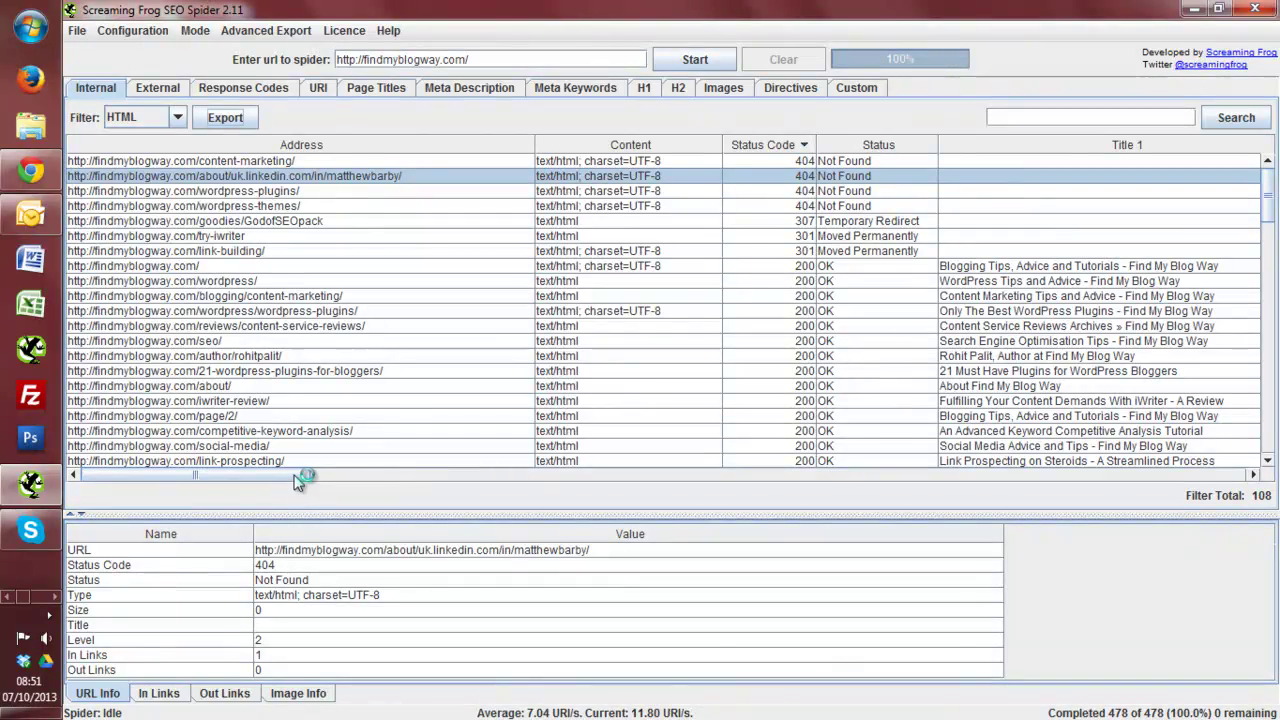
# Step: Sort the crawled HTML pages by word count in ascending order
pyautogui.moveTo(295, 478)
pyautogui.mouseDown()
pyautogui.moveTo(508, 479)
pyautogui.moveTo(538, 494)
pyautogui.moveTo(309, 484)
pyautogui.mouseUp()
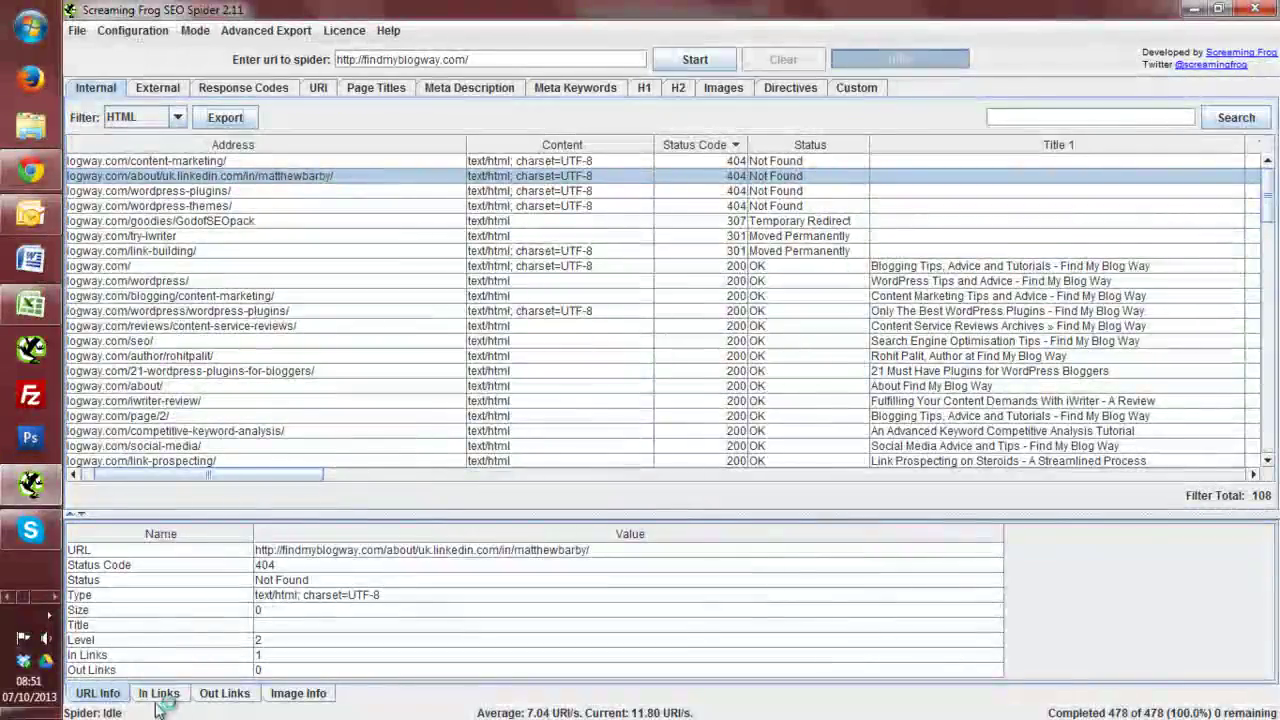
pyautogui.moveTo(268, 474); pyautogui.dragTo(1129, 511)
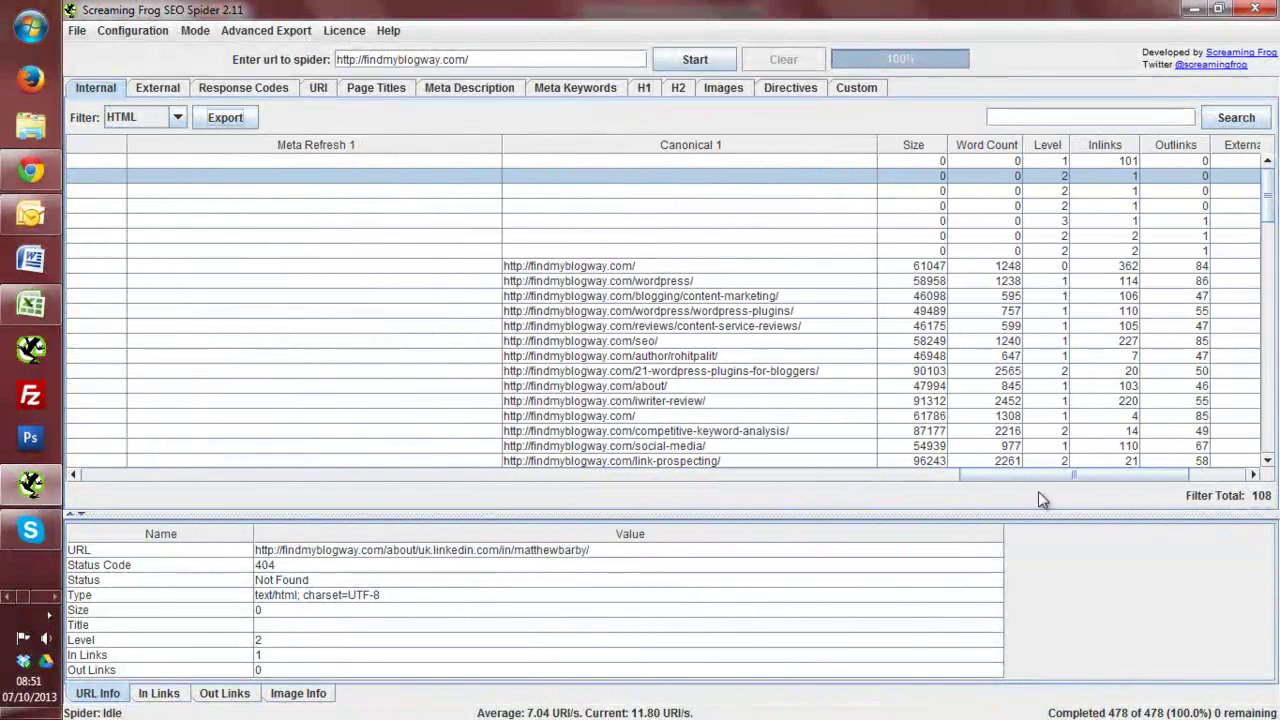
pyautogui.click(985, 145)
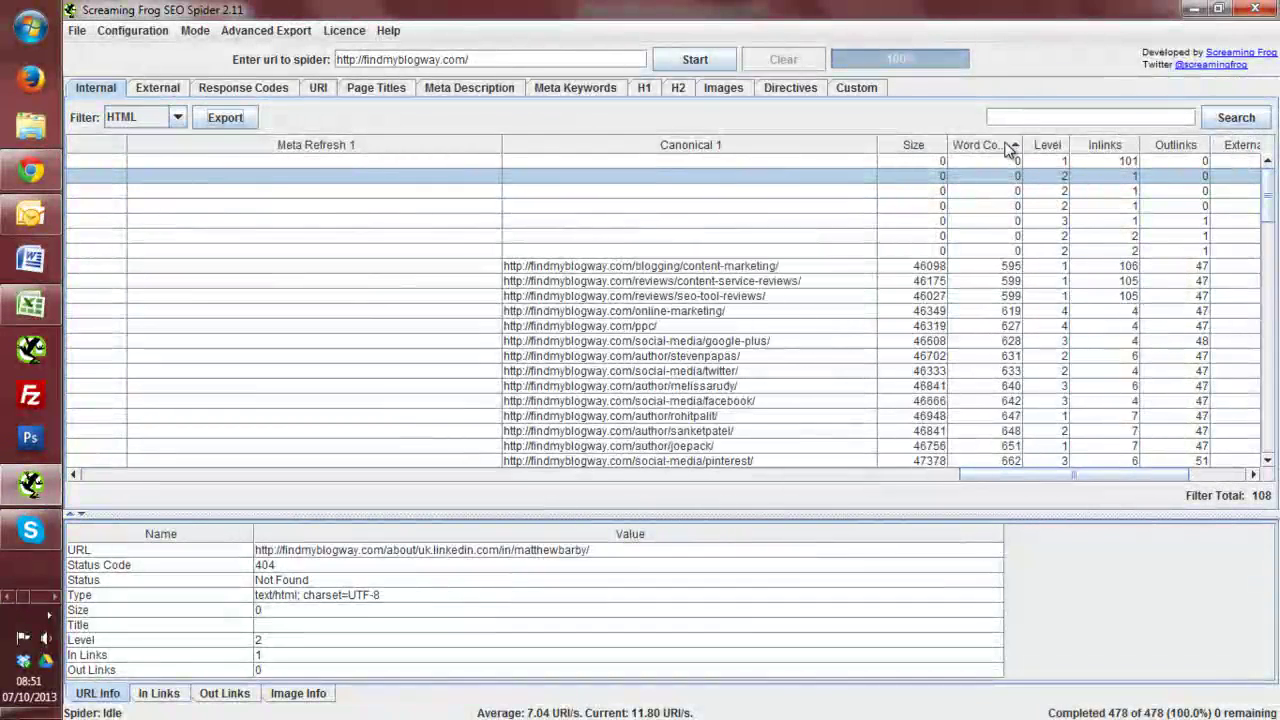
pyautogui.click(1010, 146)
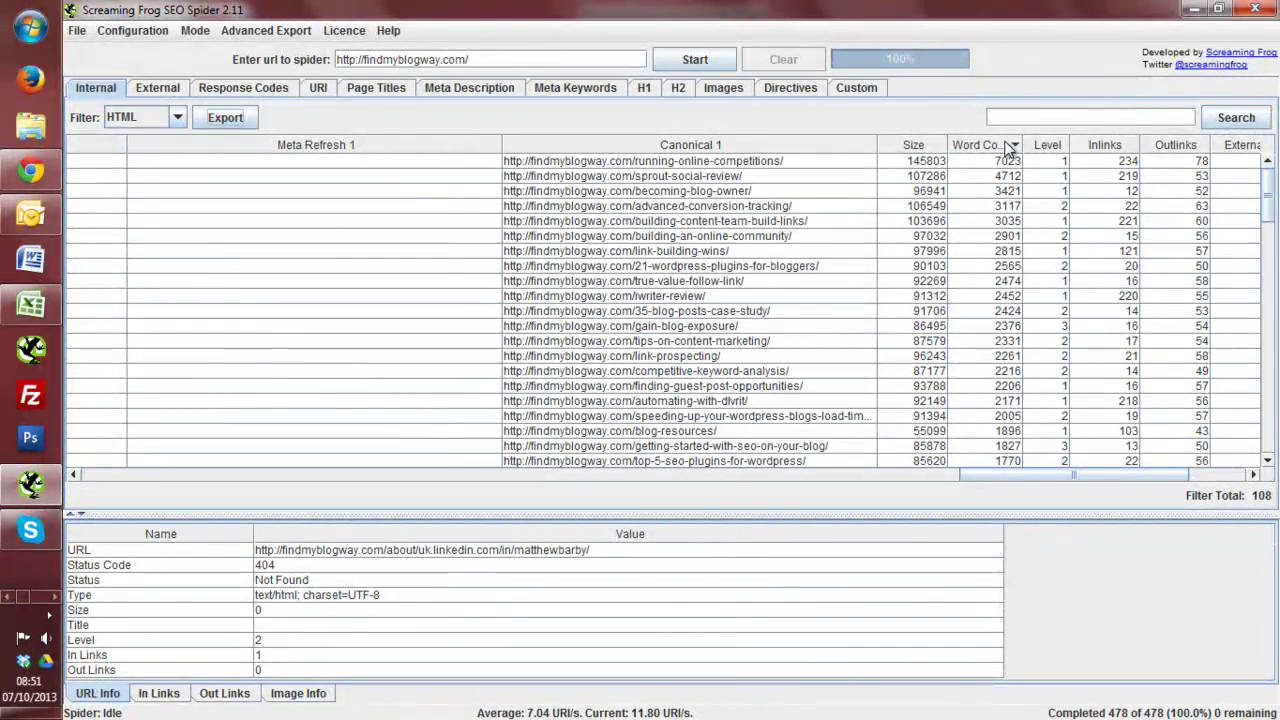
pyautogui.click(1010, 146)
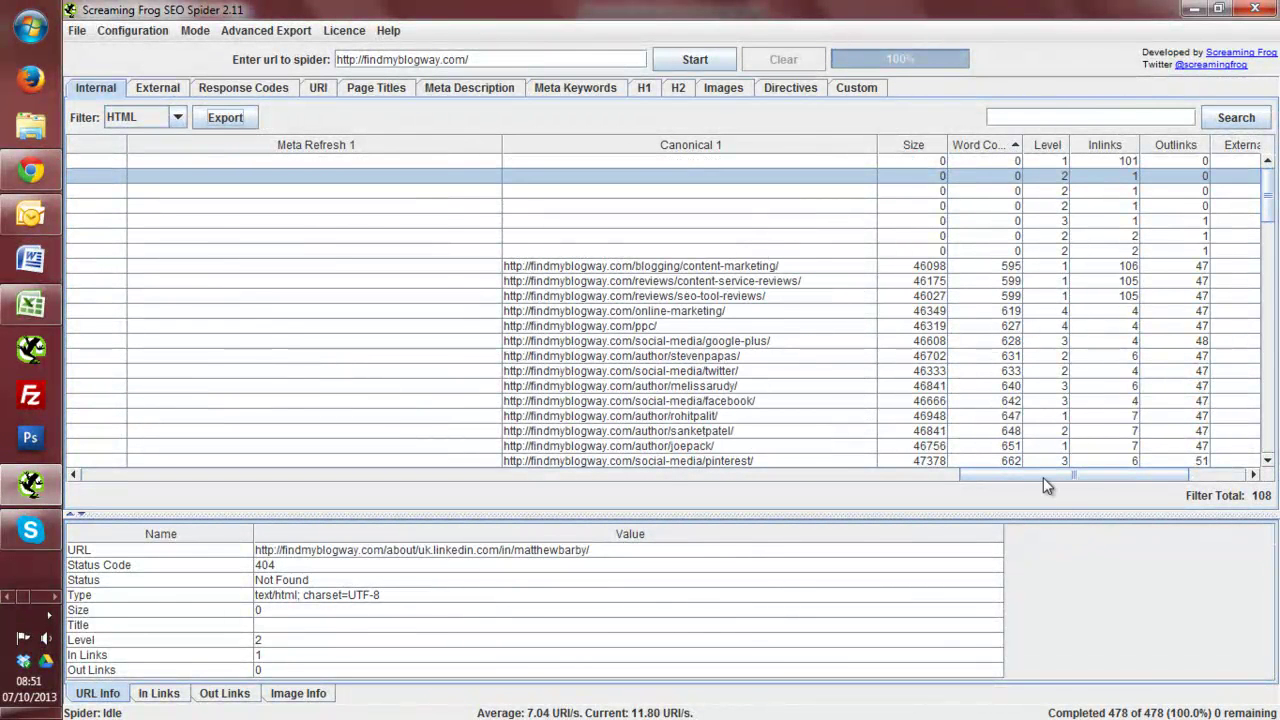
pyautogui.moveTo(1043, 477); pyautogui.dragTo(125, 477)
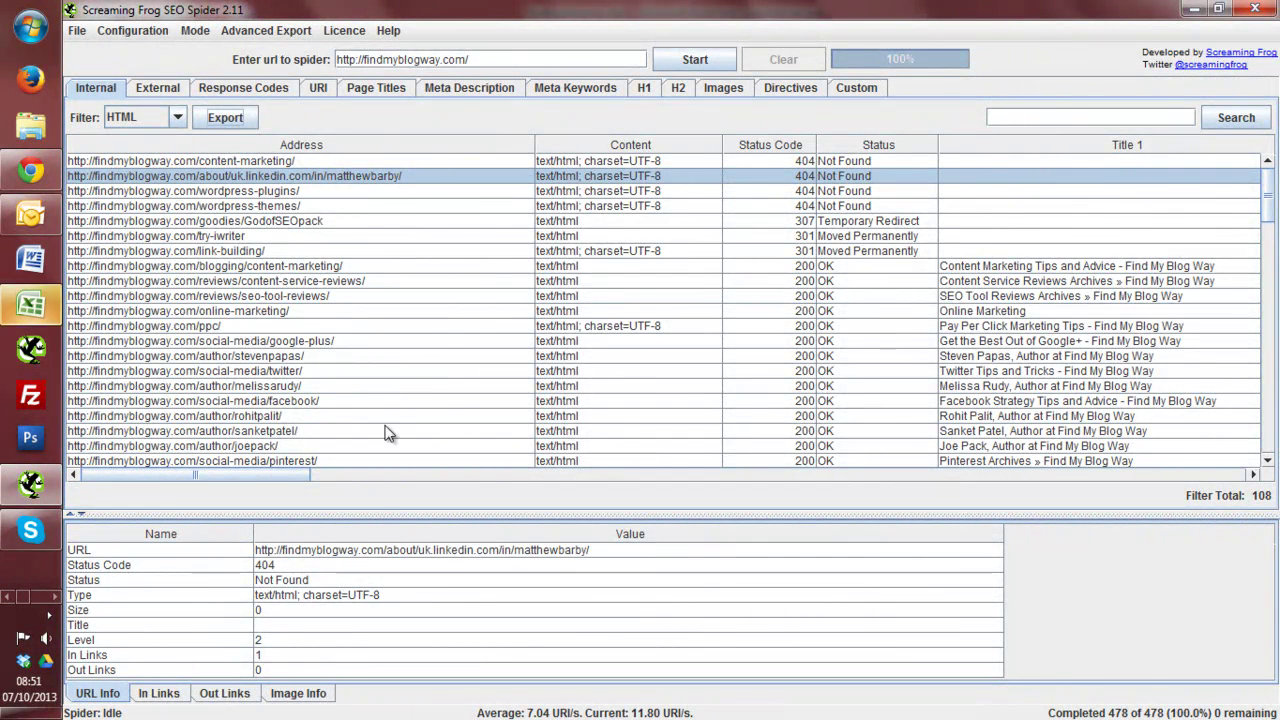
# Step: Examine the lowest non-zero word counts and view the URL details of the /blogging/content-marketing/ page
pyautogui.moveTo(250, 484); pyautogui.dragTo(1145, 476)
pyautogui.scroll(-1, 940, 283)
pyautogui.scroll(-1, 905, 240)
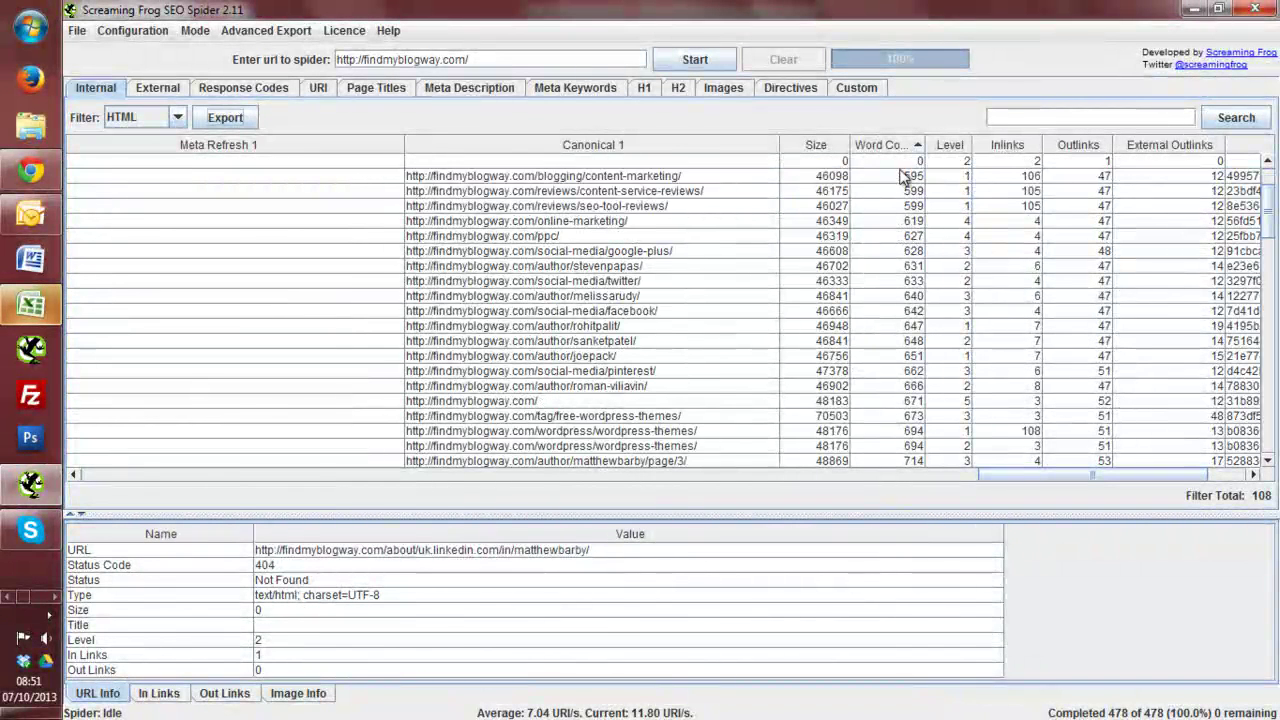
pyautogui.click(898, 176)
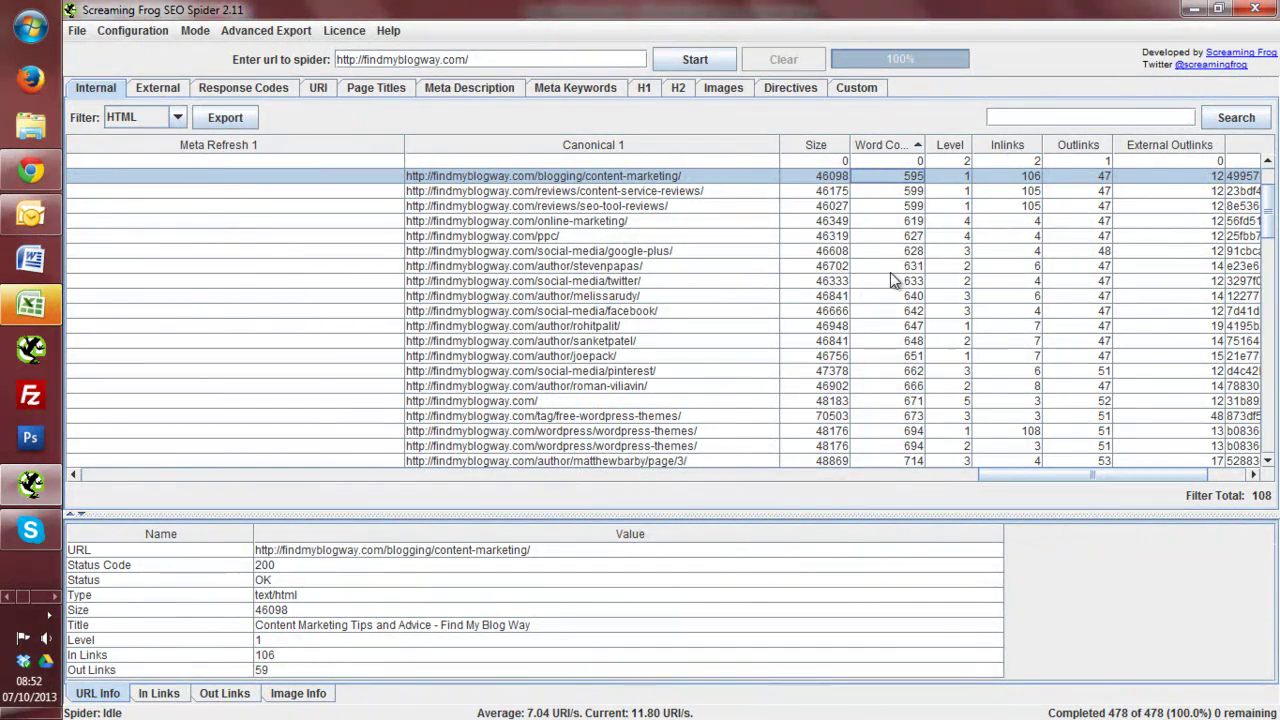
pyautogui.moveTo(1021, 474); pyautogui.dragTo(75, 495)
# Step: Switch to the findmyblogway-test sheet in Excel, delete the "Internal - HTML" row above the headers, and widen the Address column
pyautogui.click(30, 306)
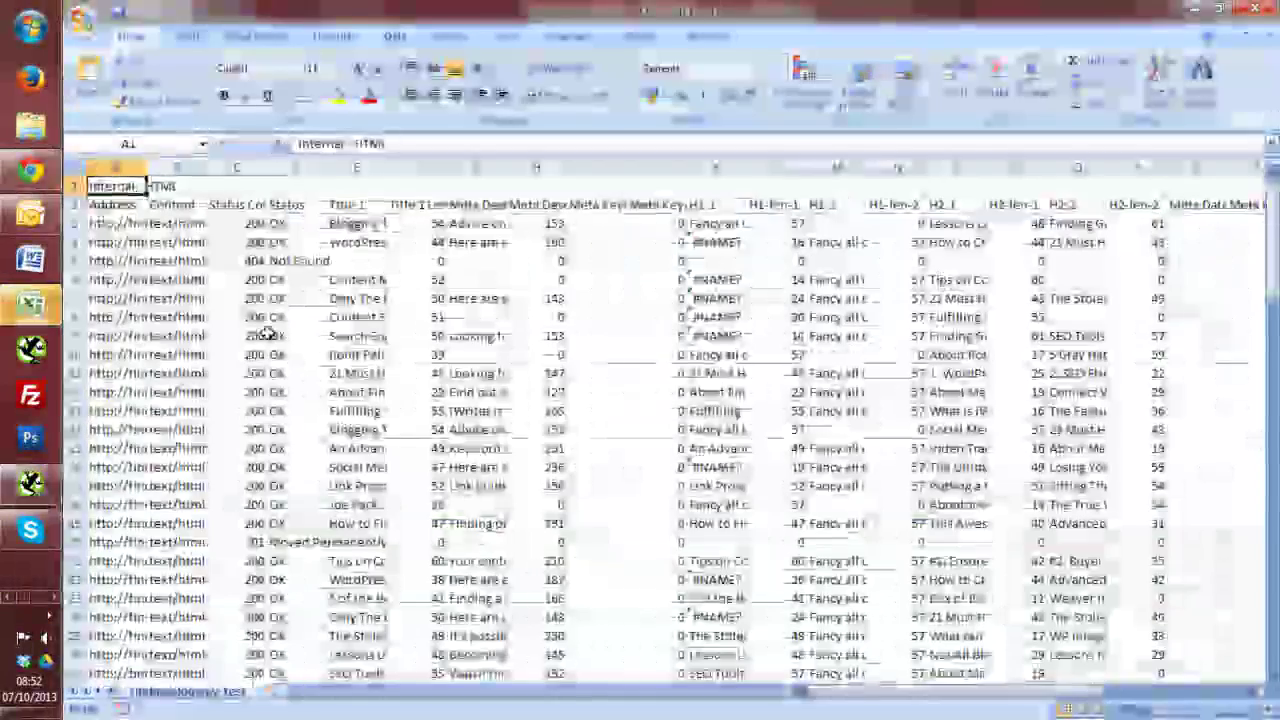
pyautogui.rightClick(73, 187)
pyautogui.click(150, 308)
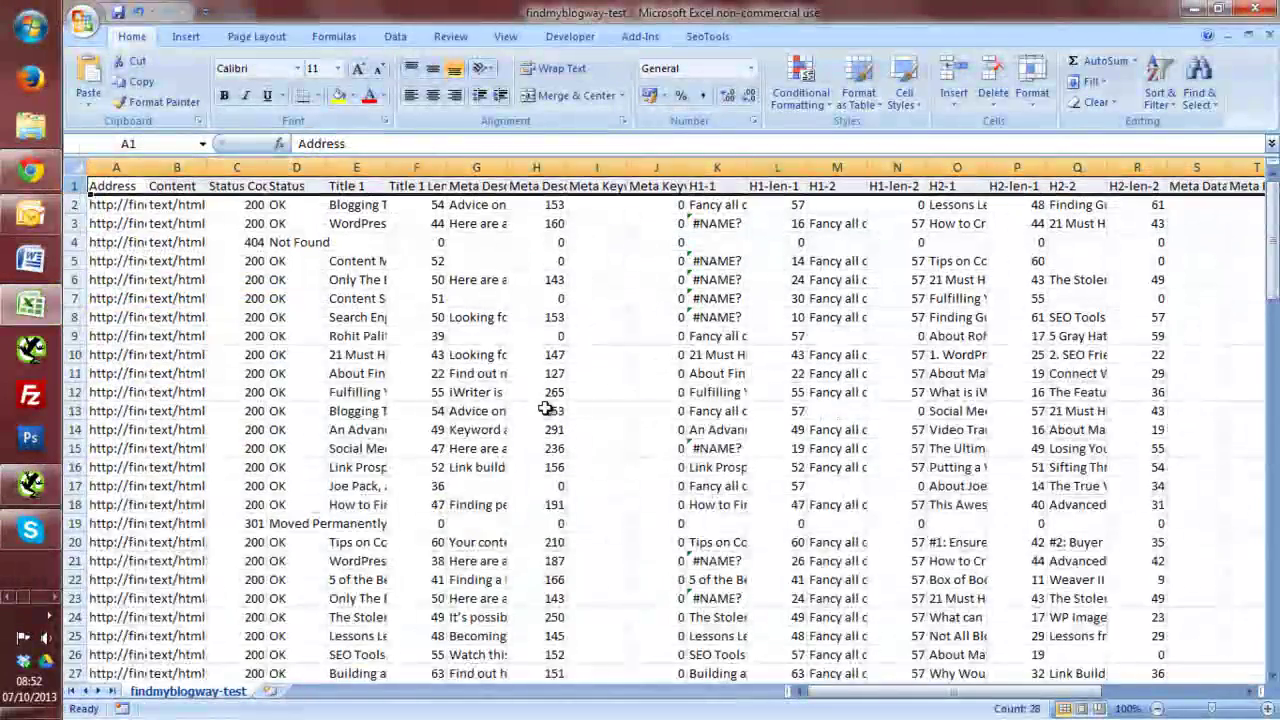
pyautogui.hotkey('ctrl', 'Home')
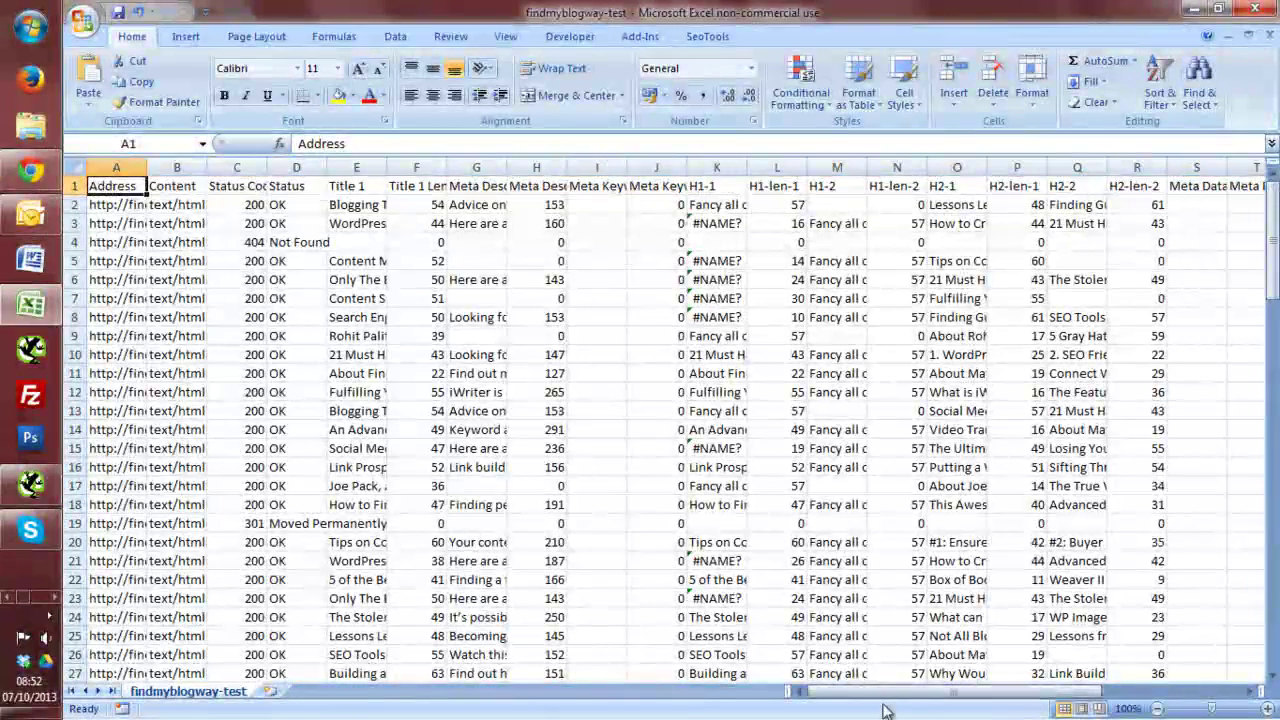
pyautogui.moveTo(905, 690); pyautogui.dragTo(866, 705)
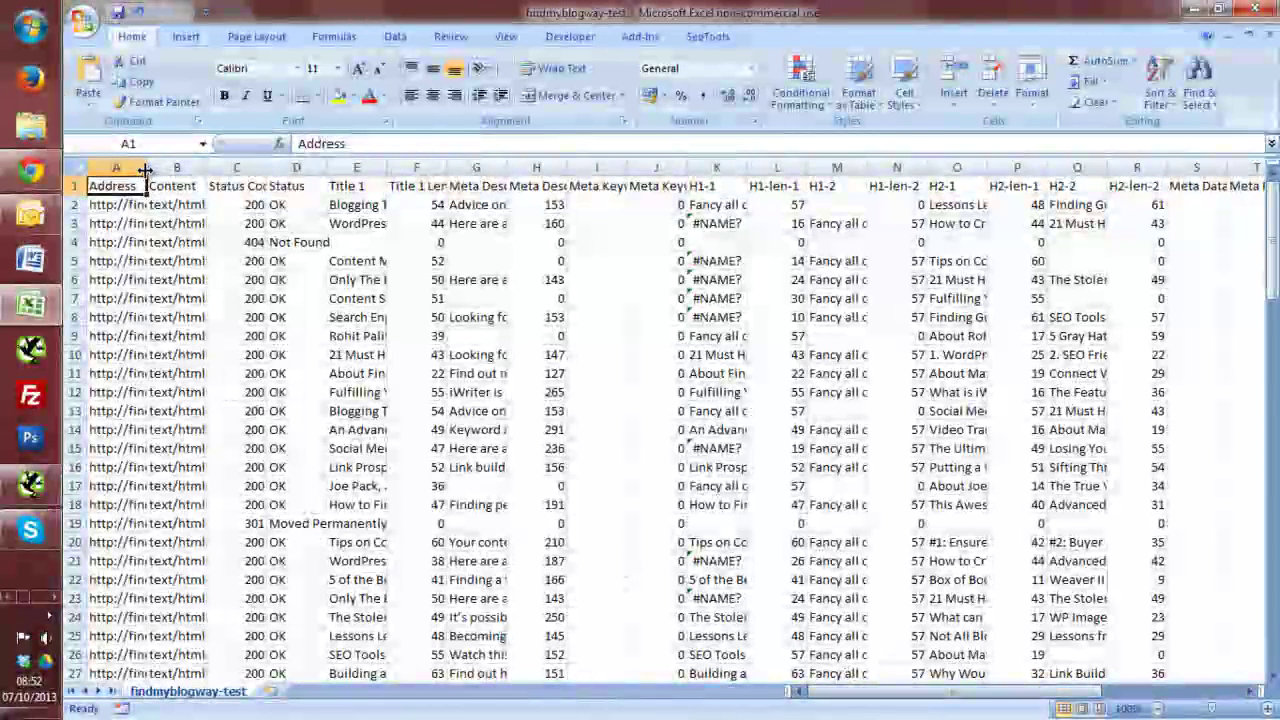
pyautogui.moveTo(146, 170); pyautogui.dragTo(298, 170)
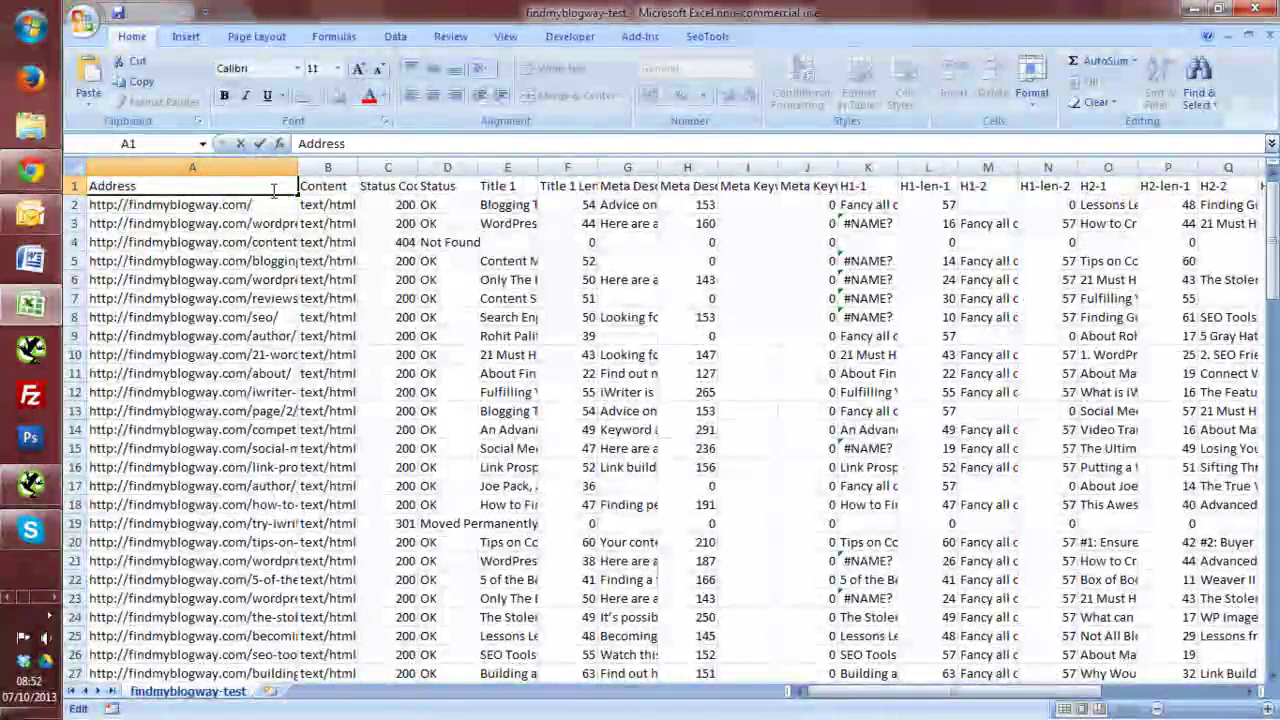
# Step: Add filters to the header row and limit the Status Code column to 200, excluding 301, 307 and 404
pyautogui.click(326, 185)
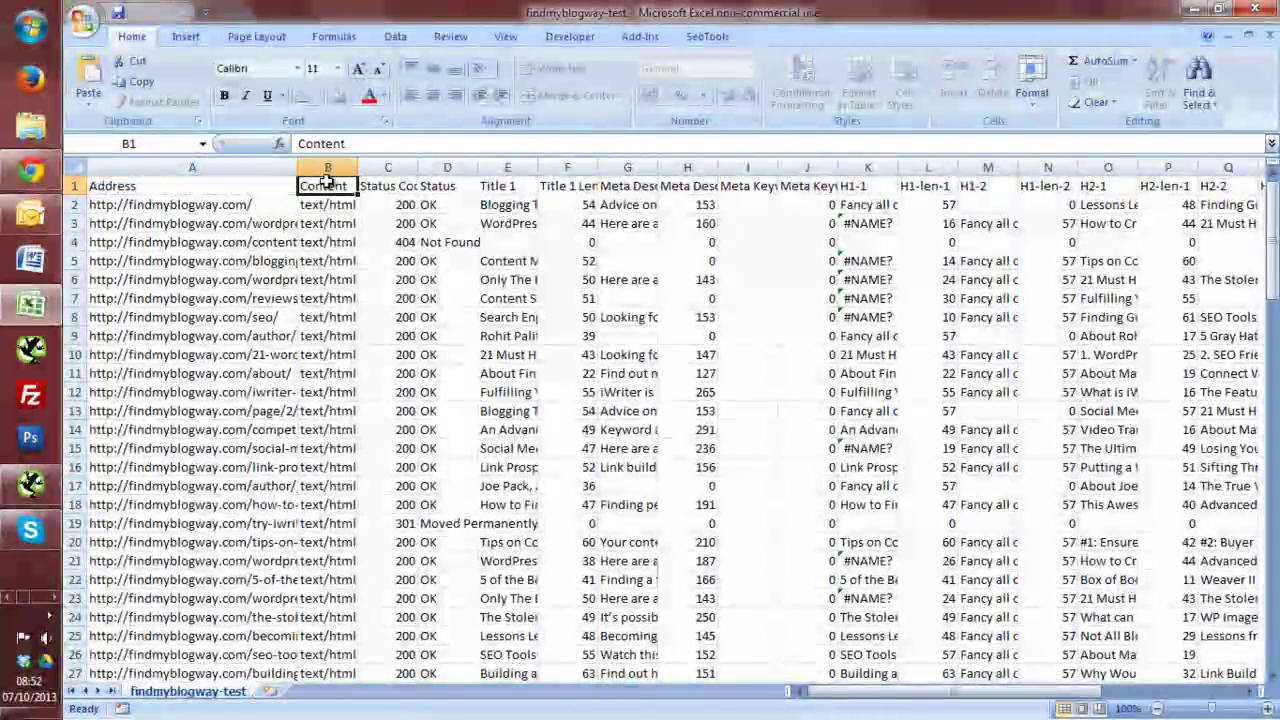
pyautogui.click(392, 36)
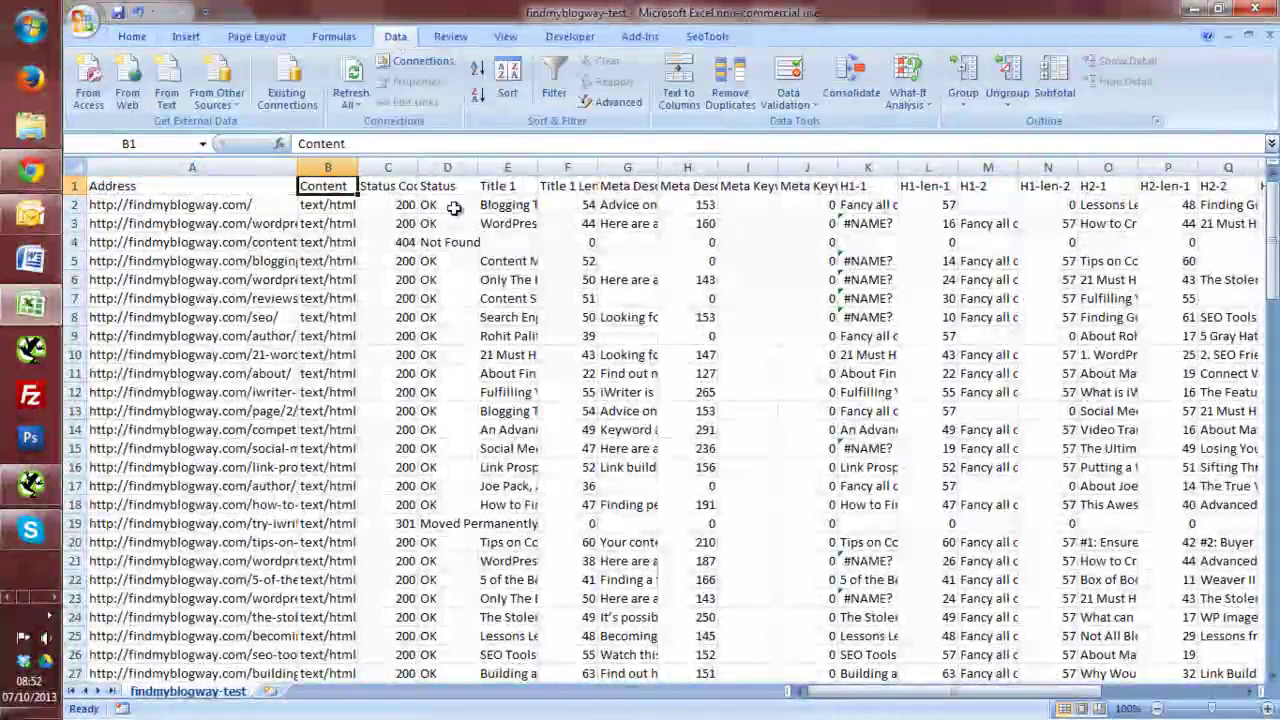
pyautogui.click(553, 93)
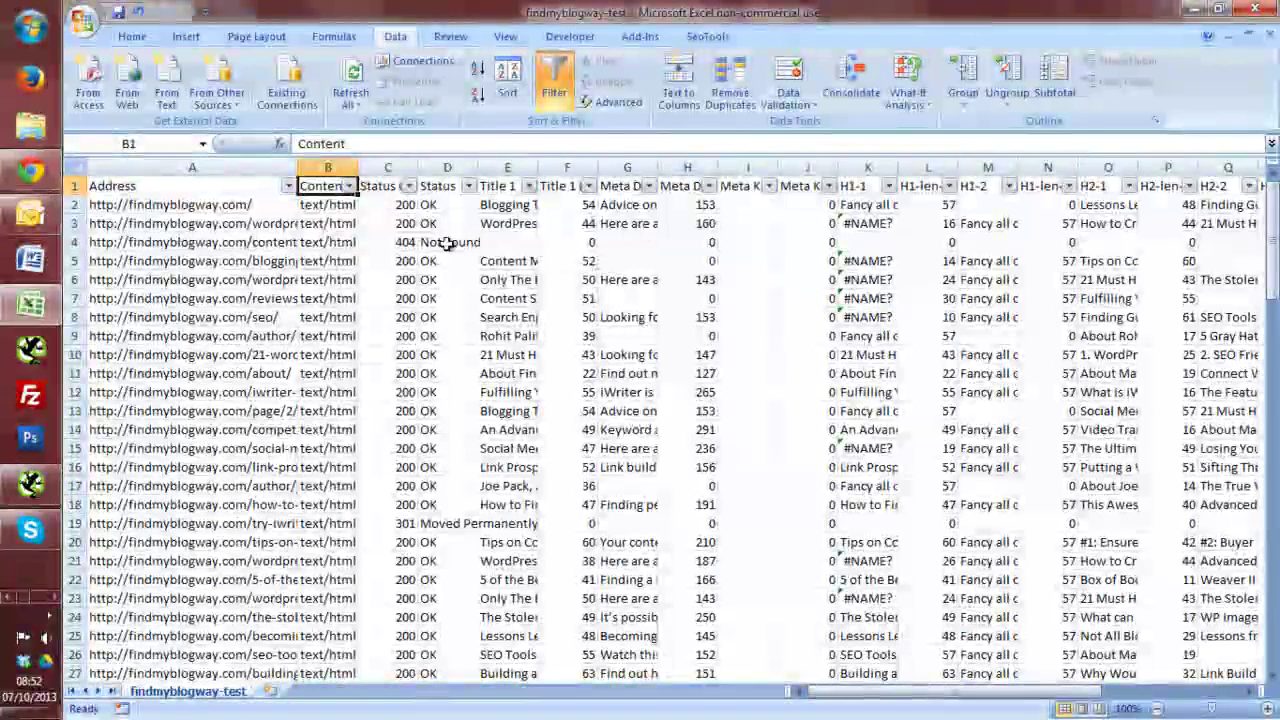
pyautogui.click(408, 185)
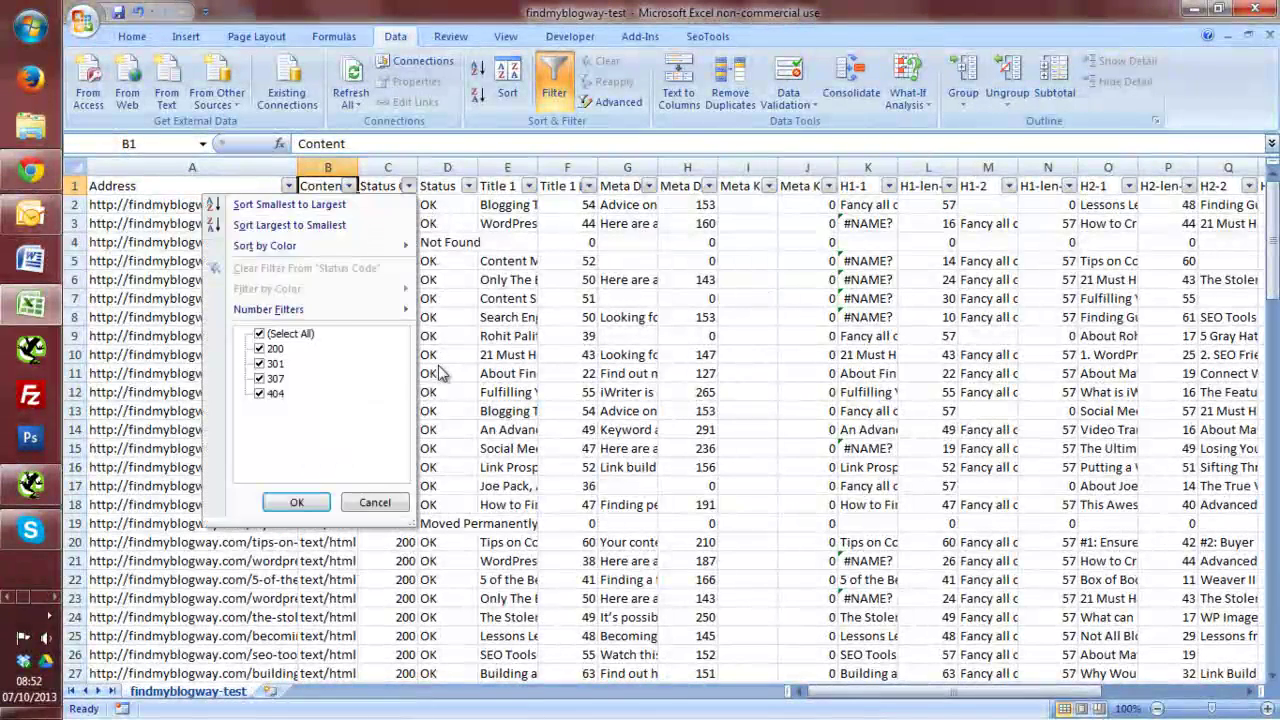
pyautogui.click(259, 378)
pyautogui.click(259, 393)
pyautogui.click(259, 363)
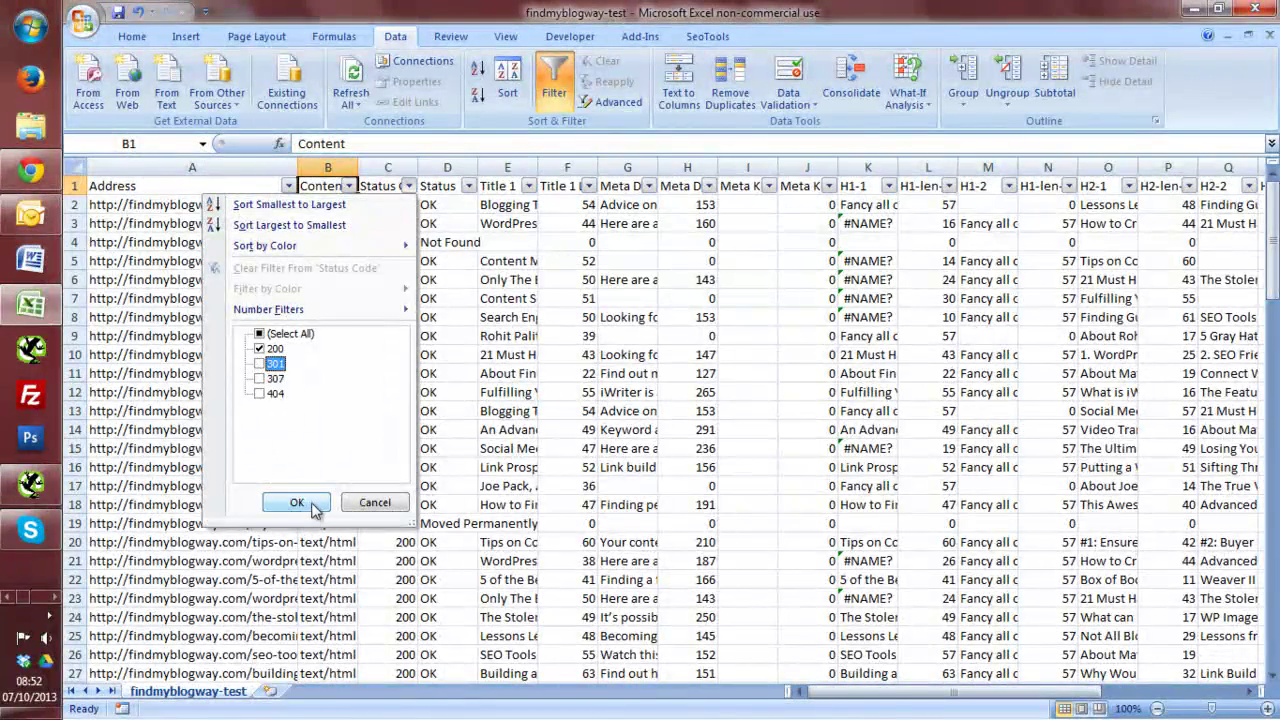
pyautogui.click(297, 503)
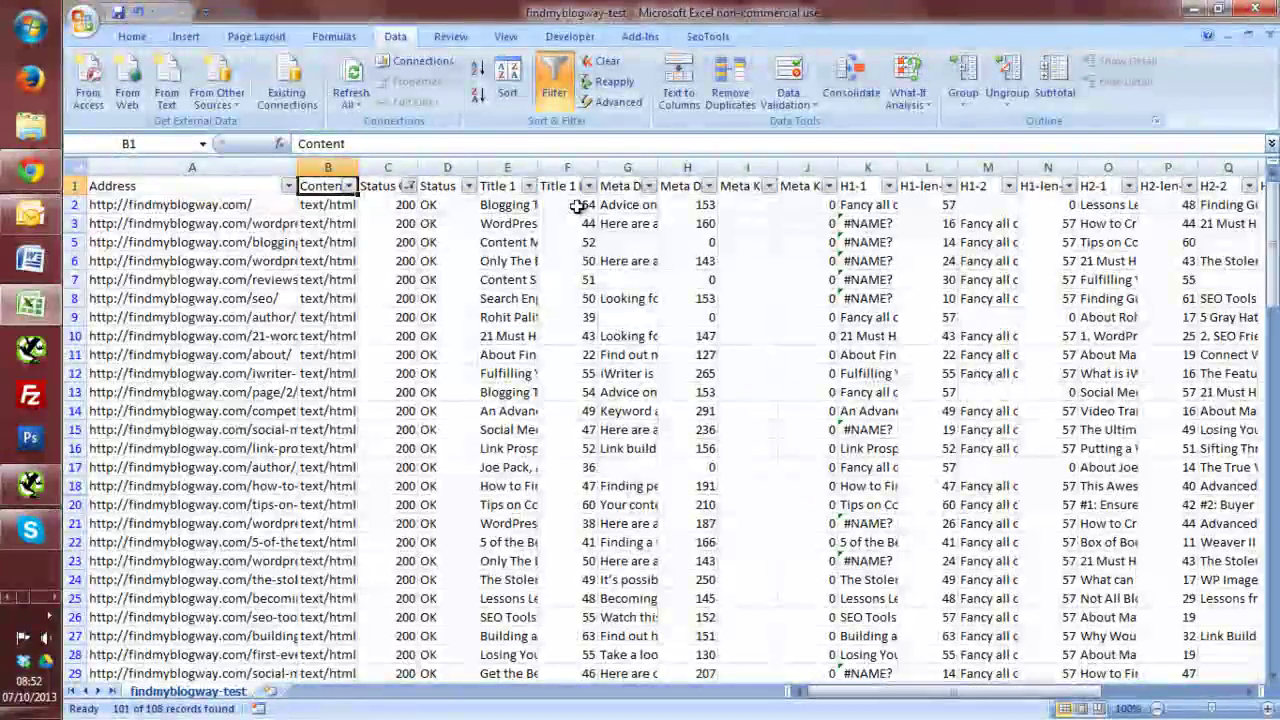
# Step: Highlight title lengths greater than 70 in F2:F109 using conditional formatting with Light Red Fill with Dark Red Text
pyautogui.click(578, 205)
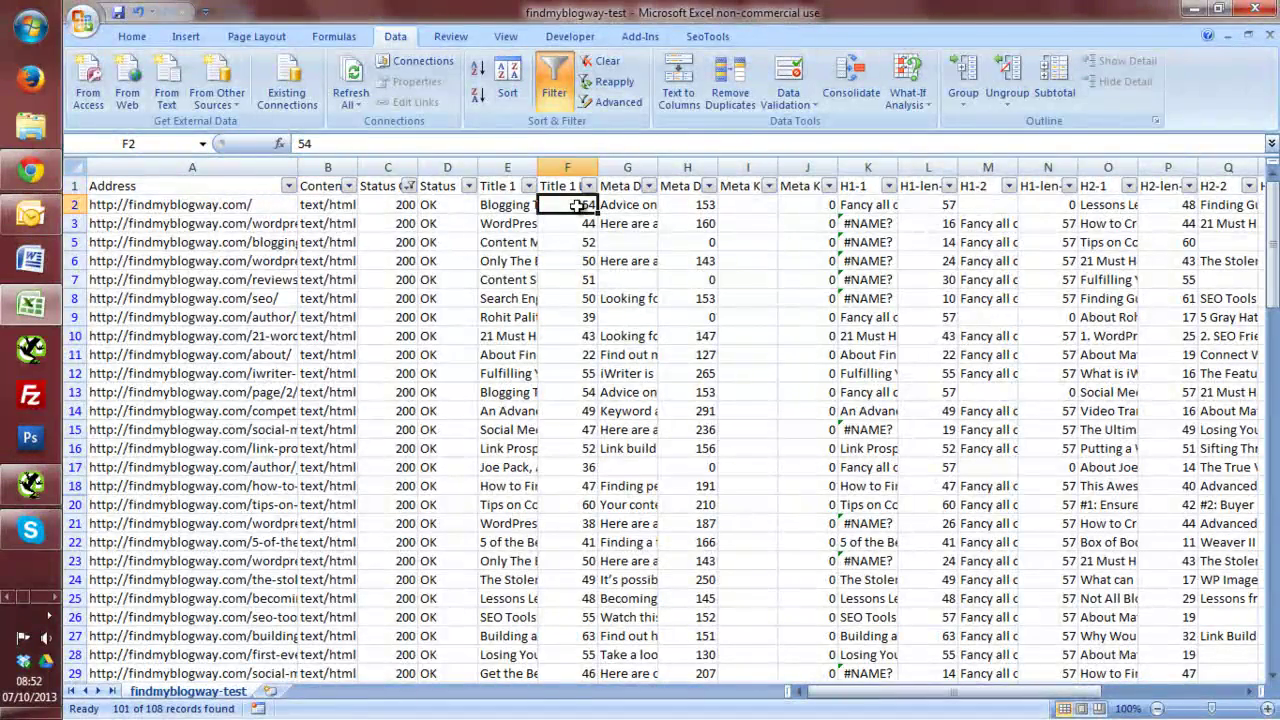
pyautogui.moveTo(578, 205); pyautogui.dragTo(578, 700)
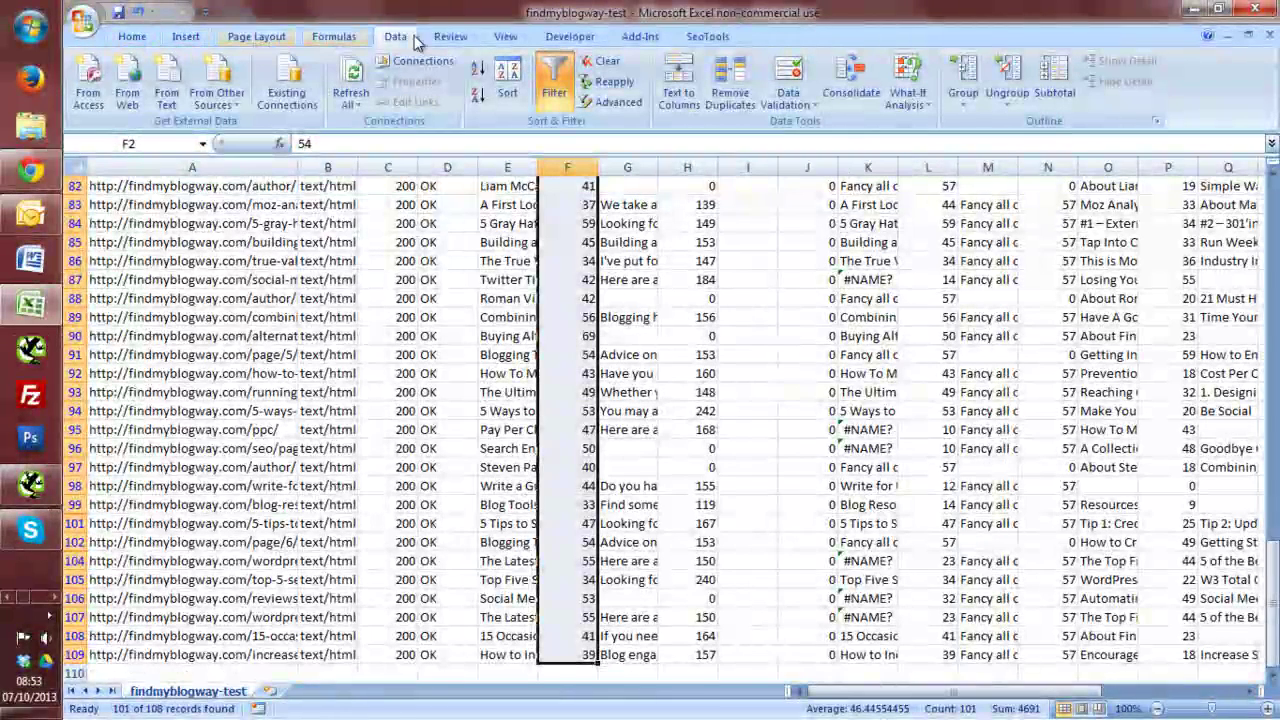
pyautogui.click(142, 38)
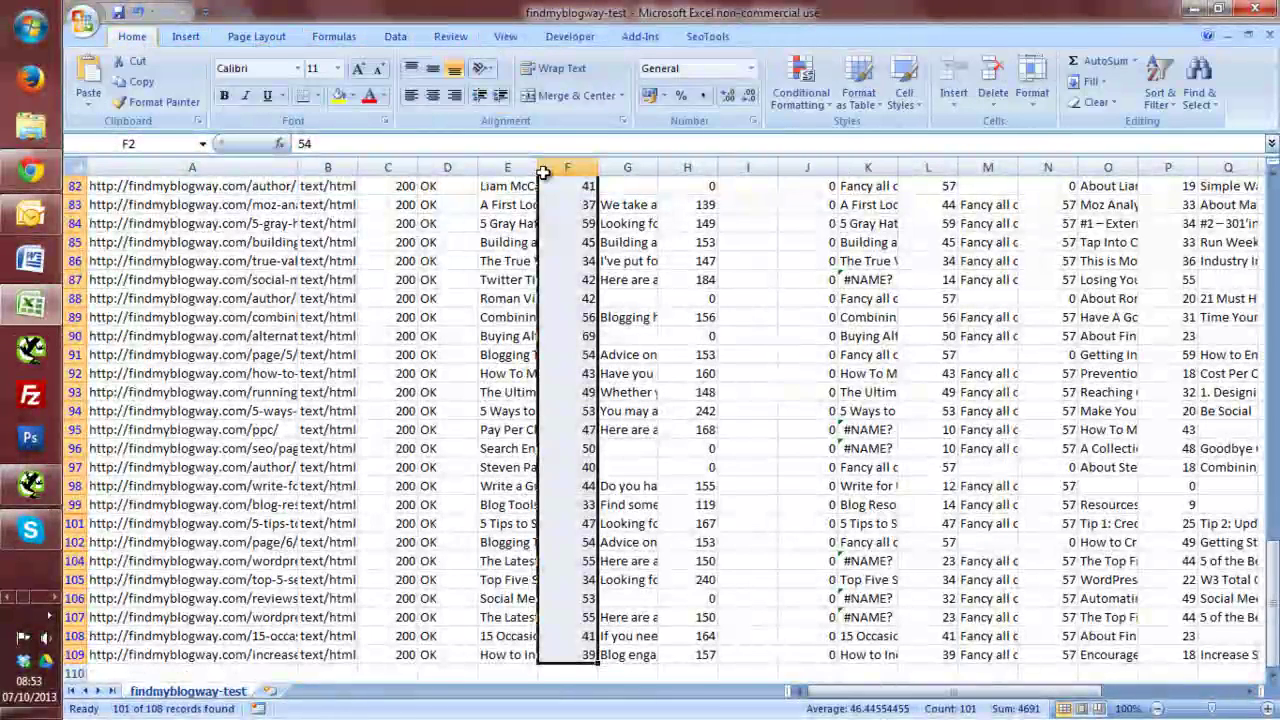
pyautogui.click(803, 92)
pyautogui.moveTo(853, 142)
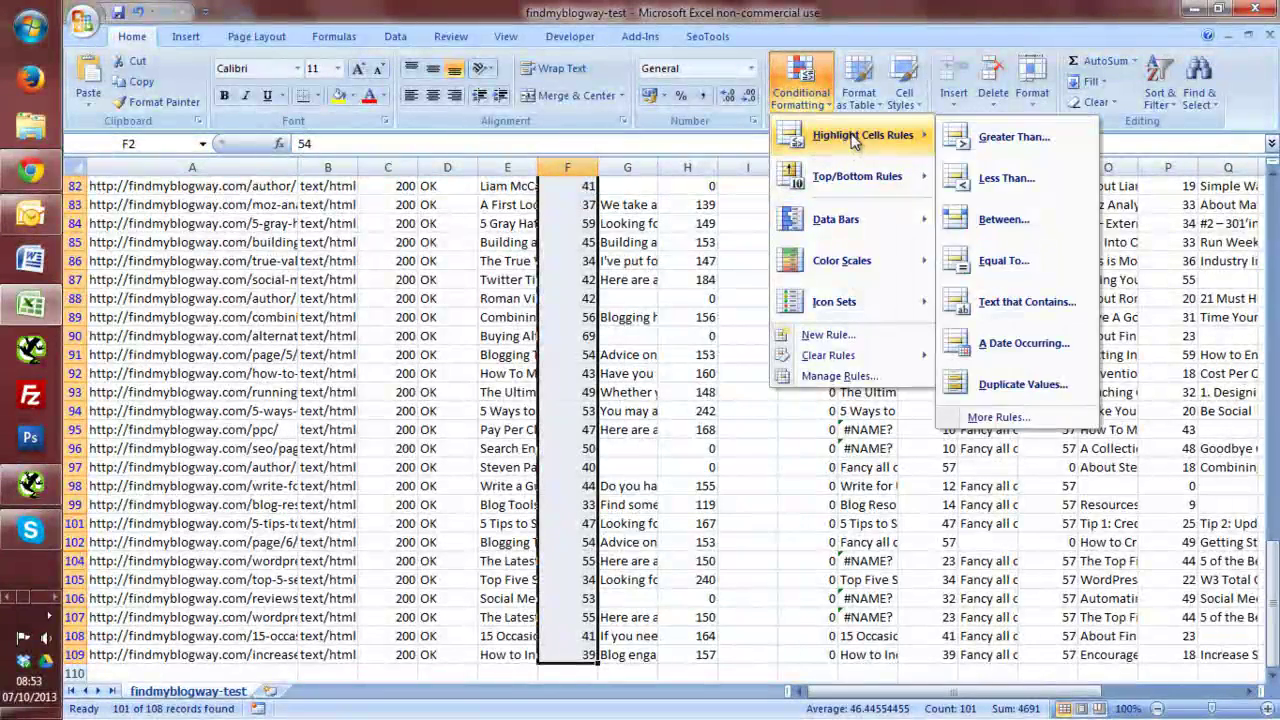
pyautogui.click(1012, 137)
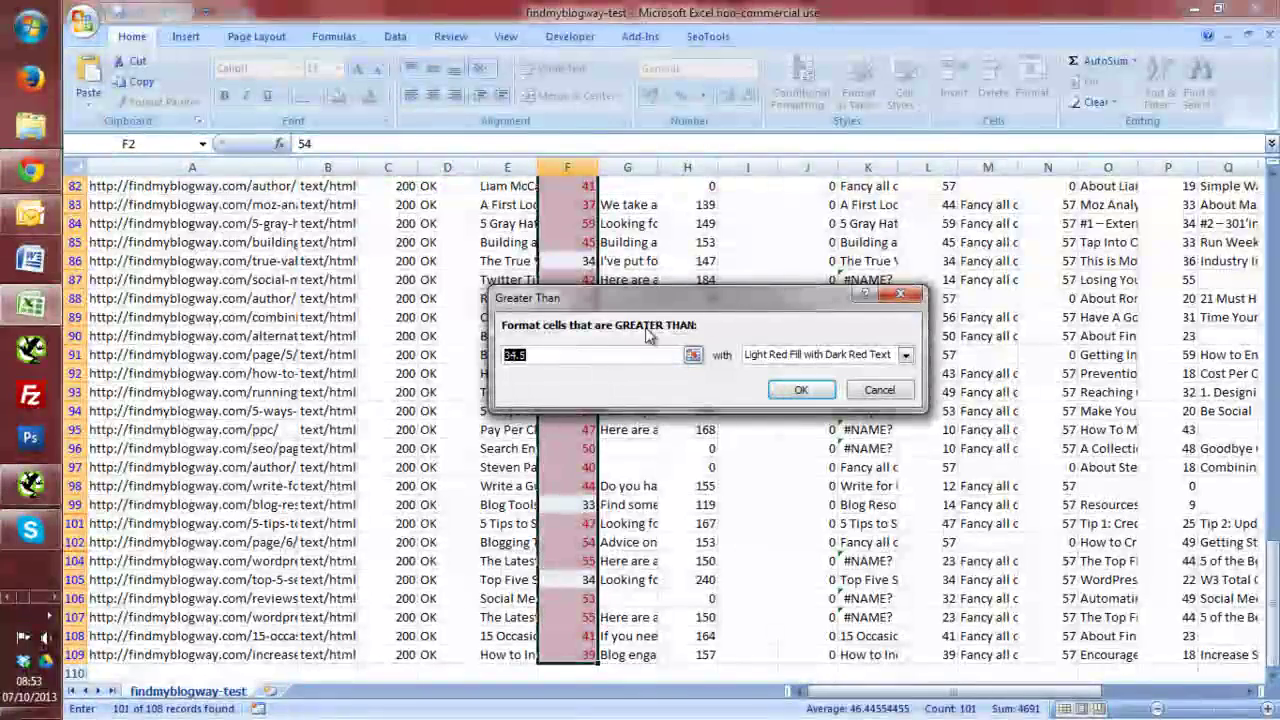
pyautogui.moveTo(729, 300); pyautogui.dragTo(889, 262)
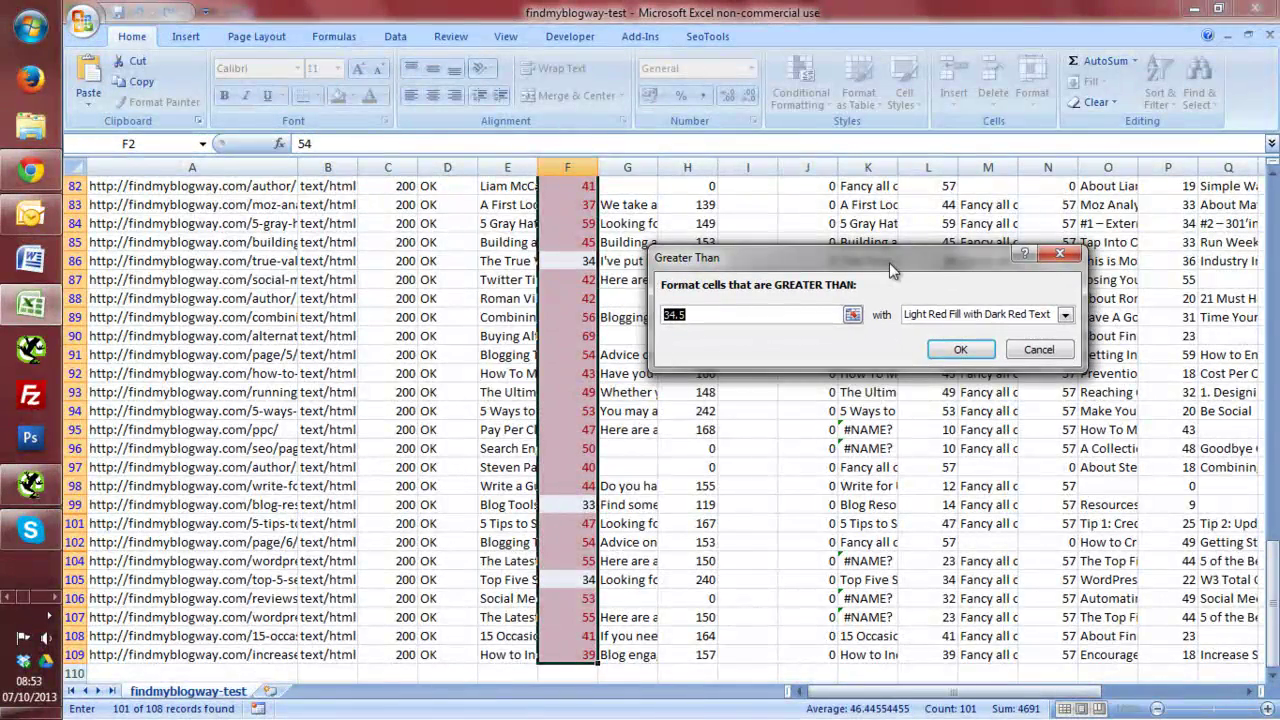
pyautogui.write('70')
pyautogui.click(959, 350)
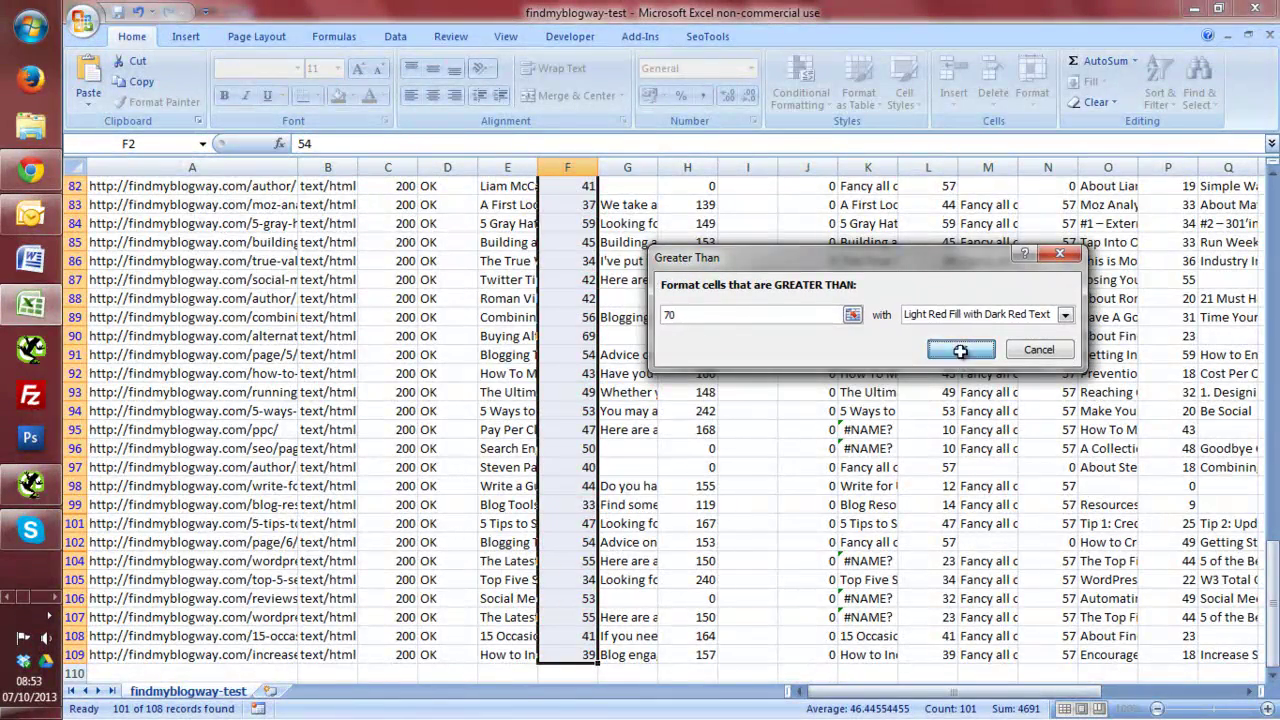
# Step: Highlight meta description lengths greater than 155 in H2:H109 with Light Red Fill with Dark Red Text, and review the column
pyautogui.scroll(8, 700, 440)
pyautogui.scroll(15, 571, 415)
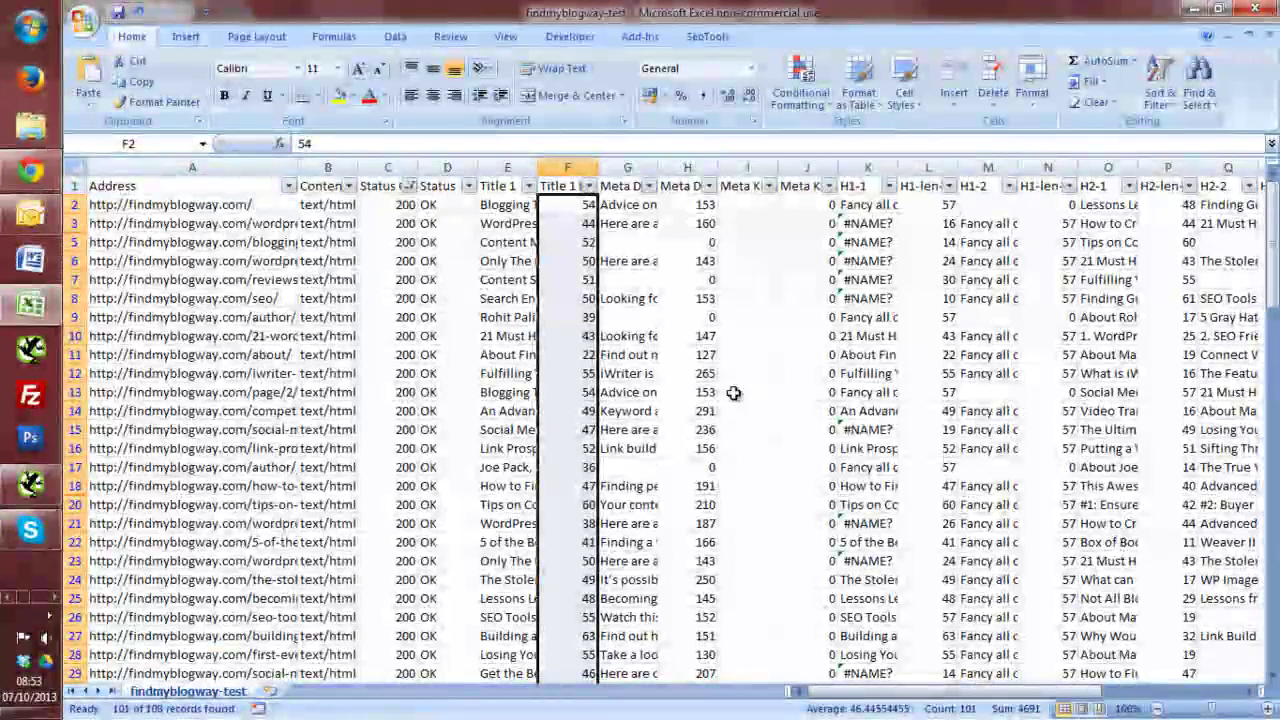
pyautogui.moveTo(703, 205); pyautogui.dragTo(697, 655)
pyautogui.click(804, 92)
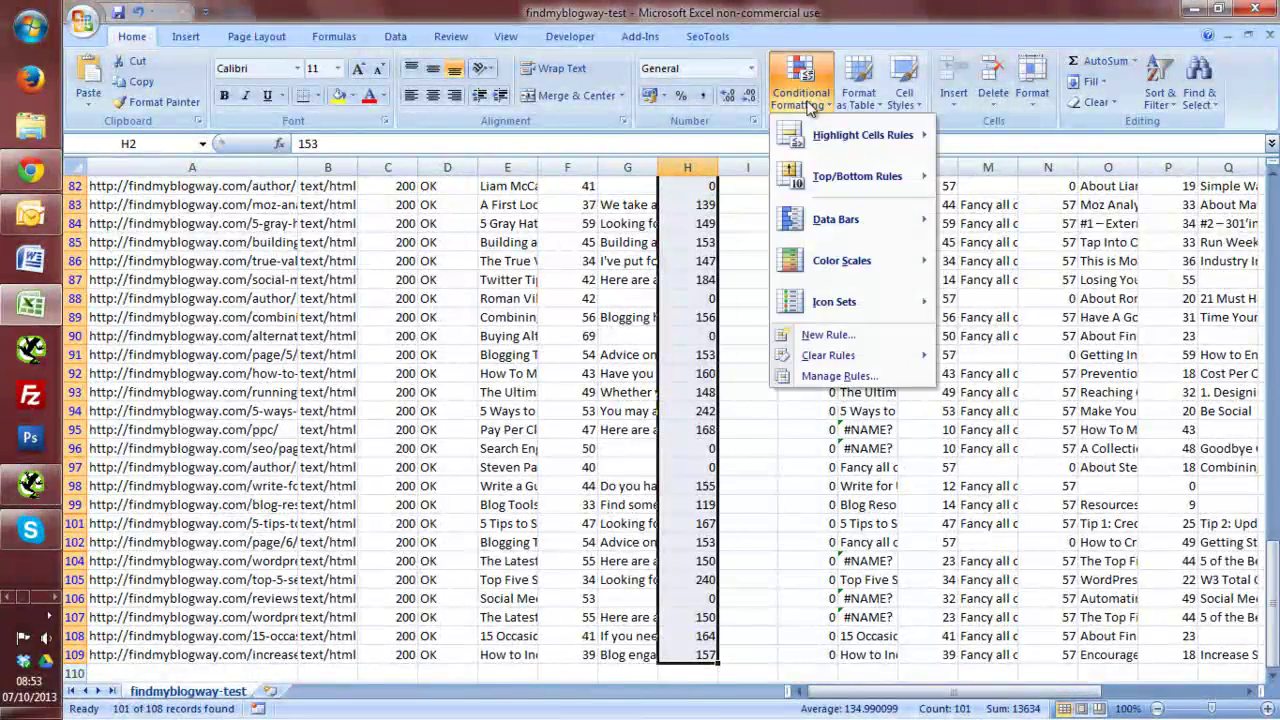
pyautogui.moveTo(855, 136)
pyautogui.click(1027, 147)
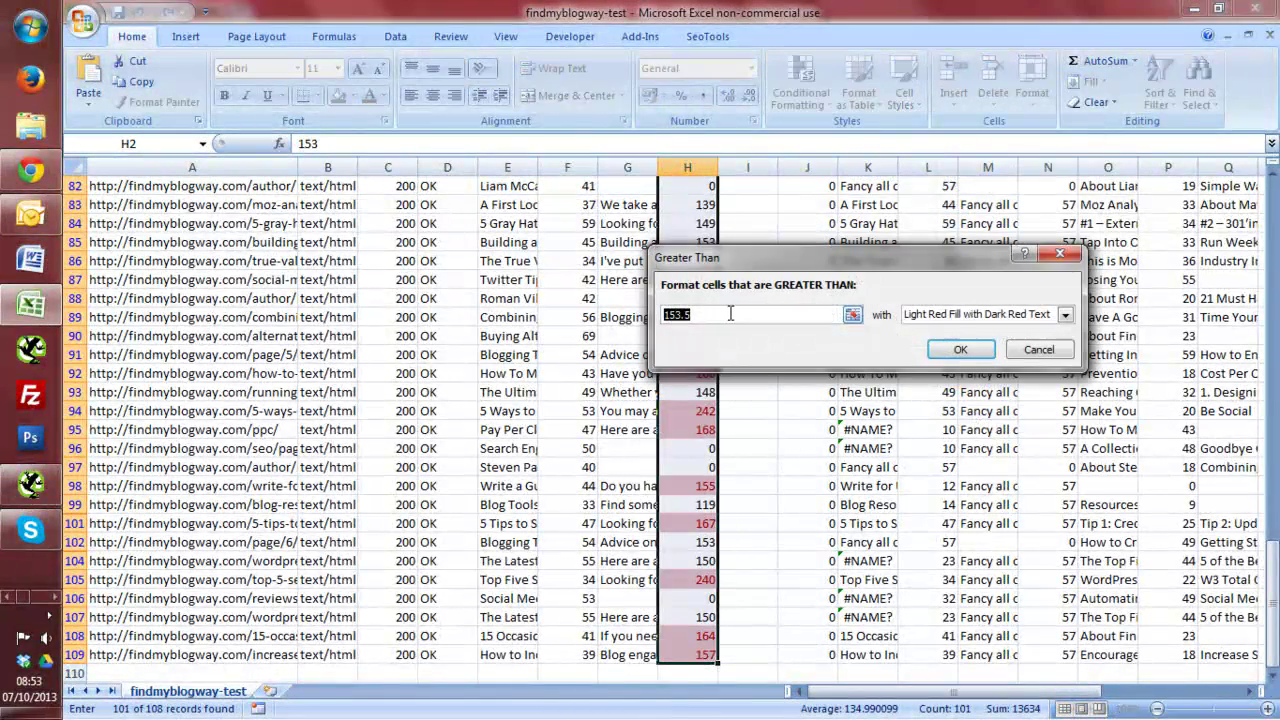
pyautogui.write('155')
pyautogui.press('Return')
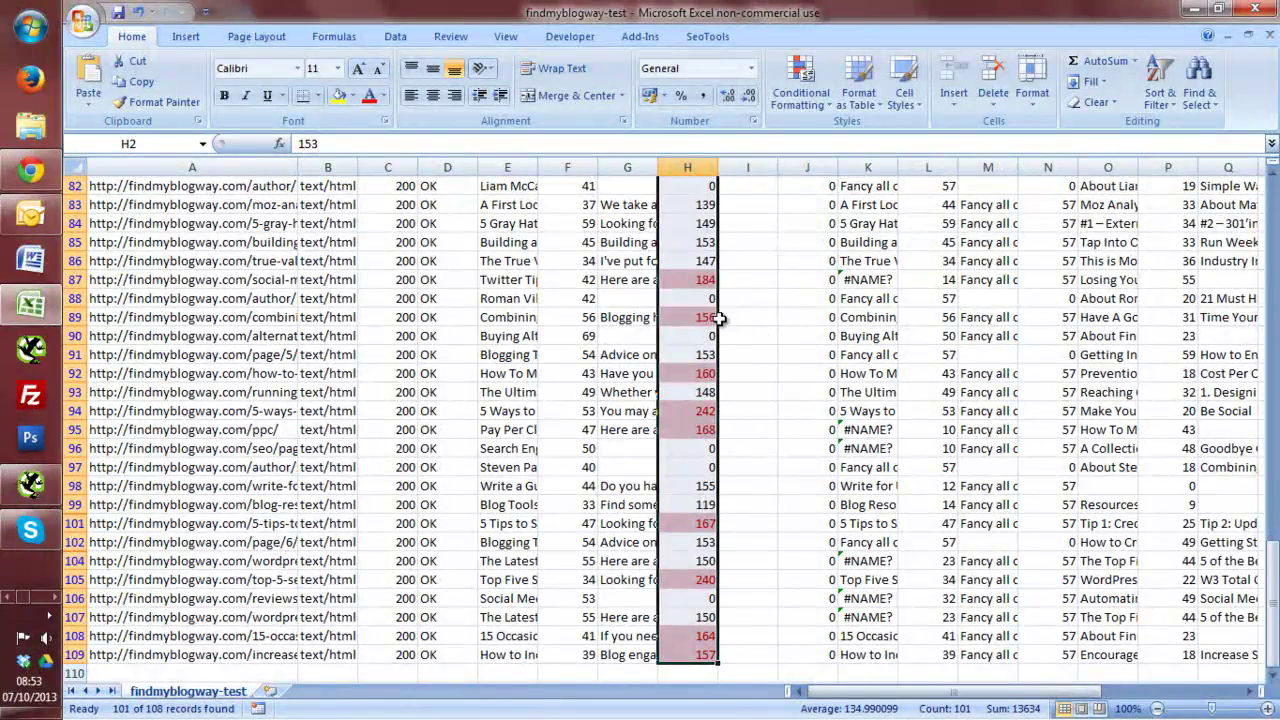
pyautogui.scroll(6, 719, 318)
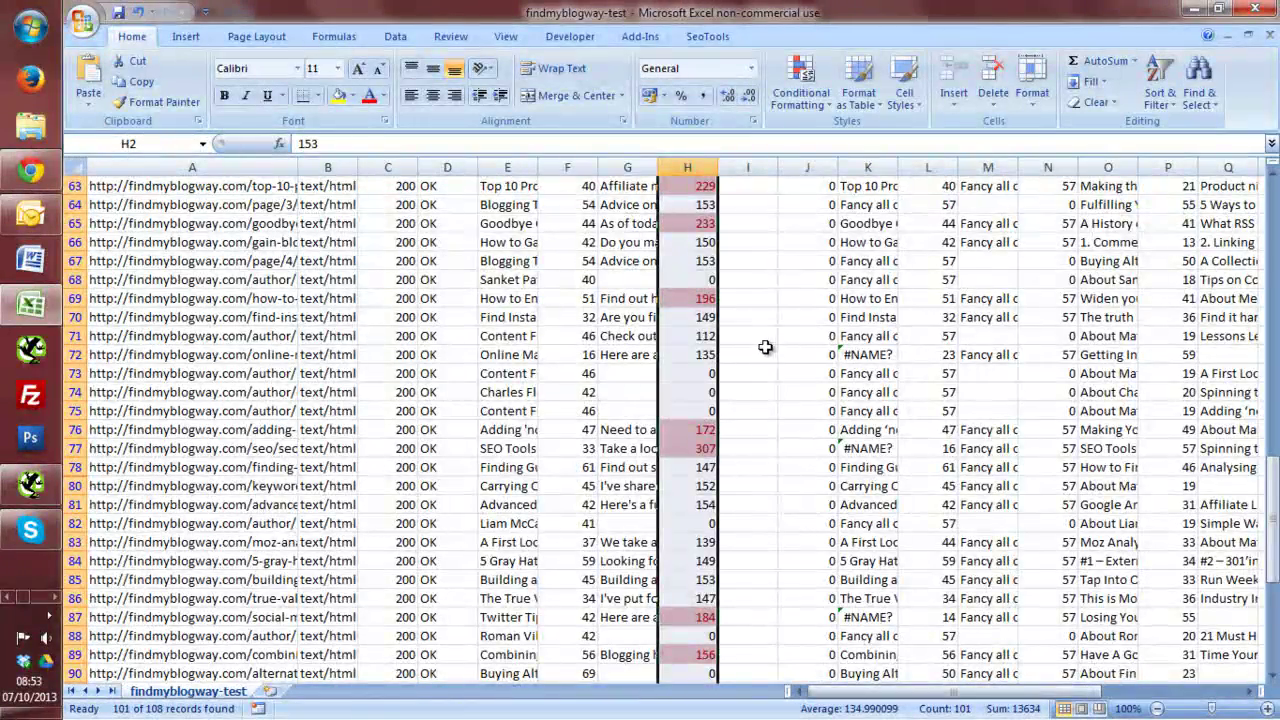
pyautogui.scroll(20, 765, 347)
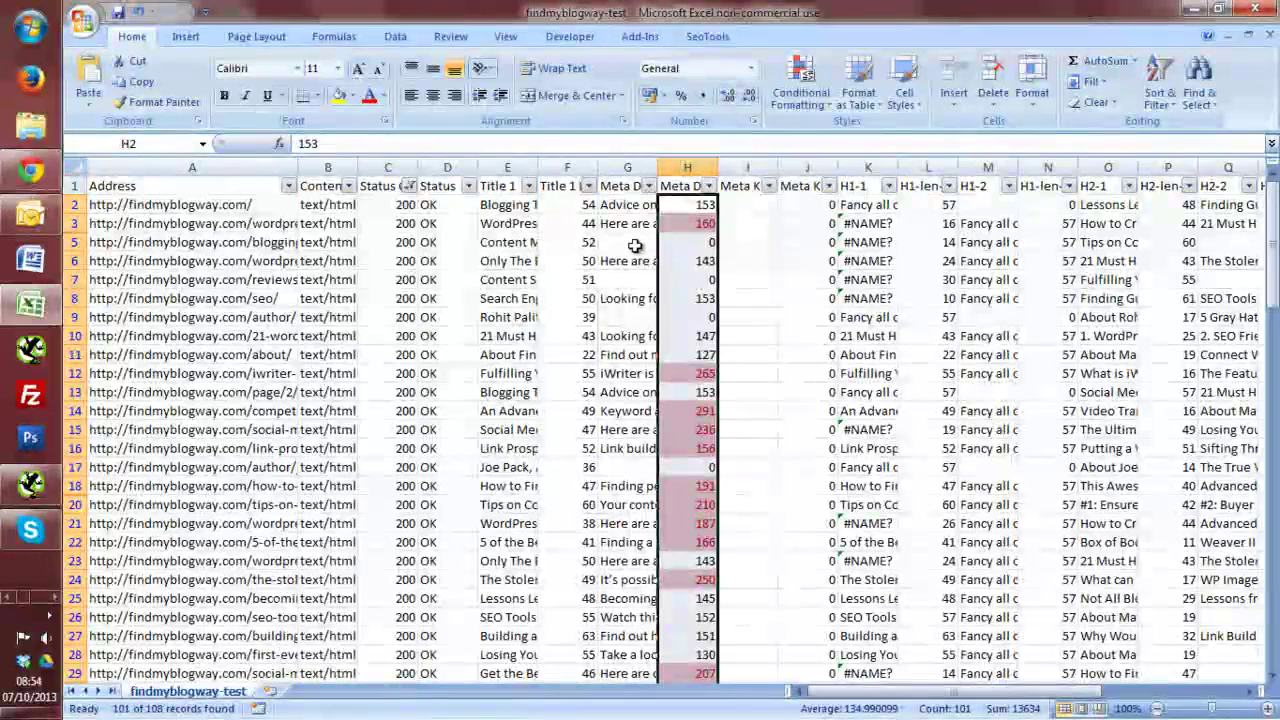
# Step: Check the blank meta description in G5 and widen the H1-1 column
pyautogui.click(628, 242)
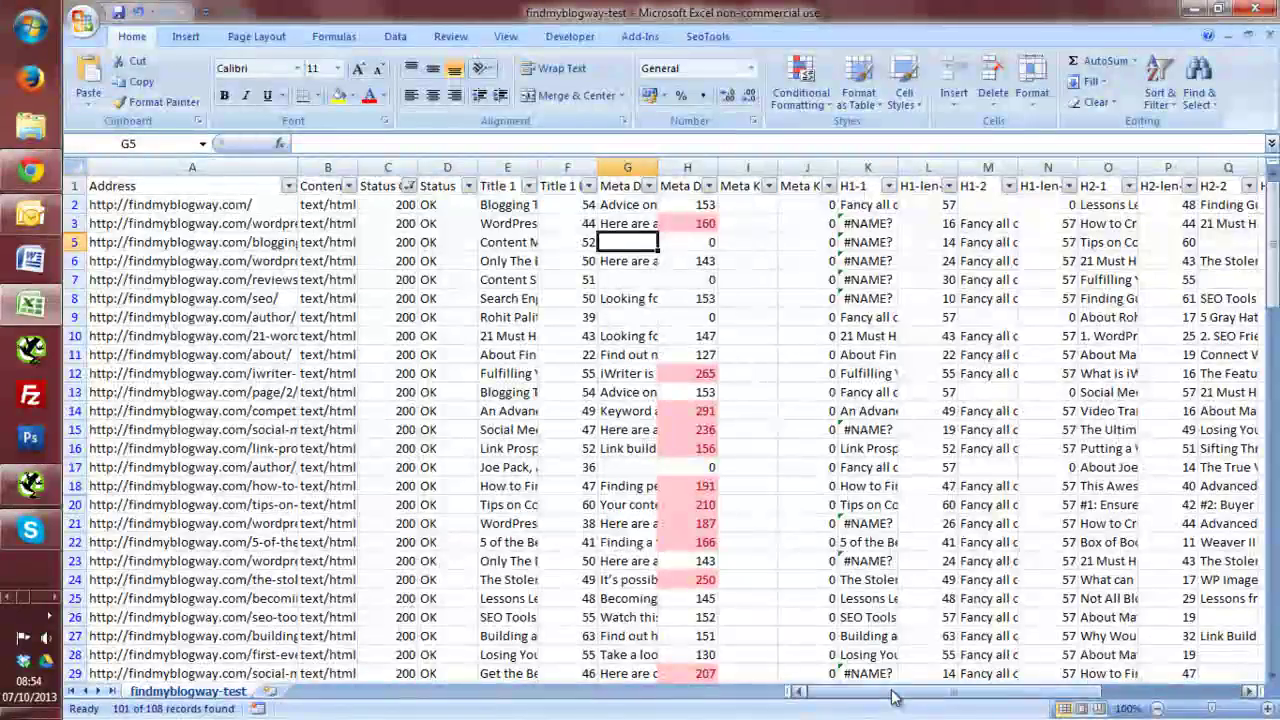
pyautogui.moveTo(893, 697); pyautogui.dragTo(925, 697)
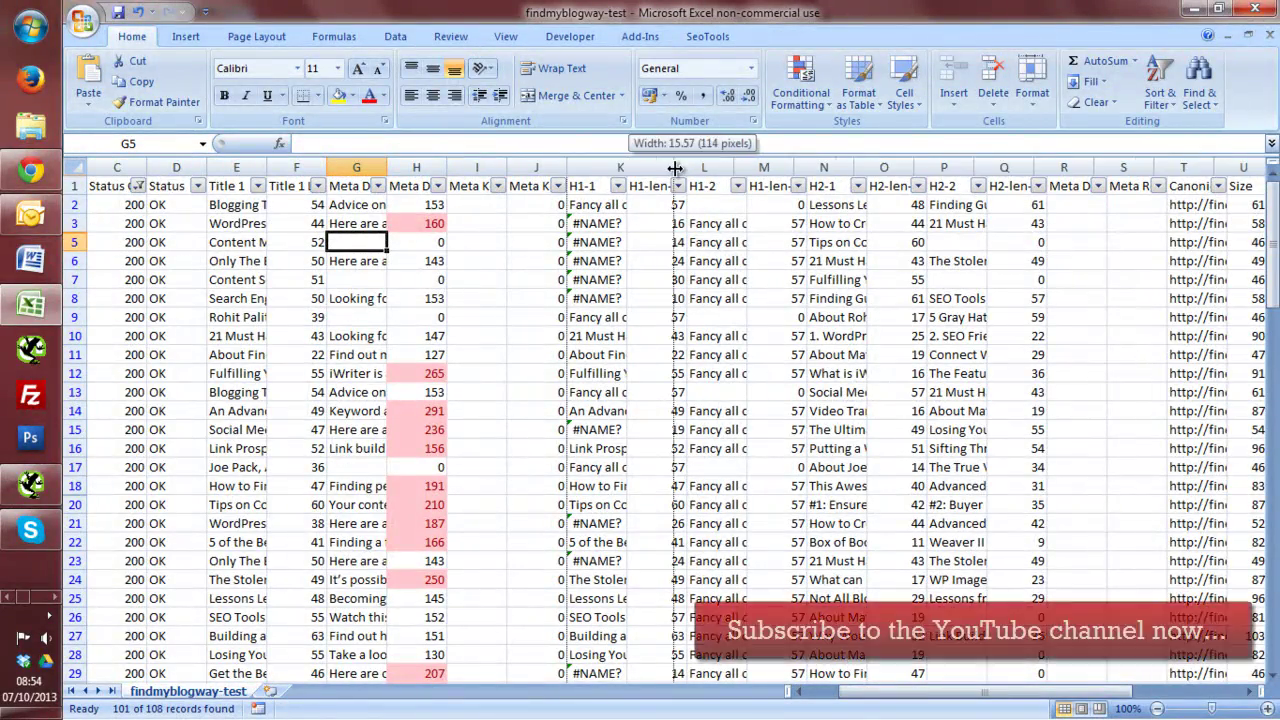
pyautogui.moveTo(675, 168); pyautogui.dragTo(703, 166)
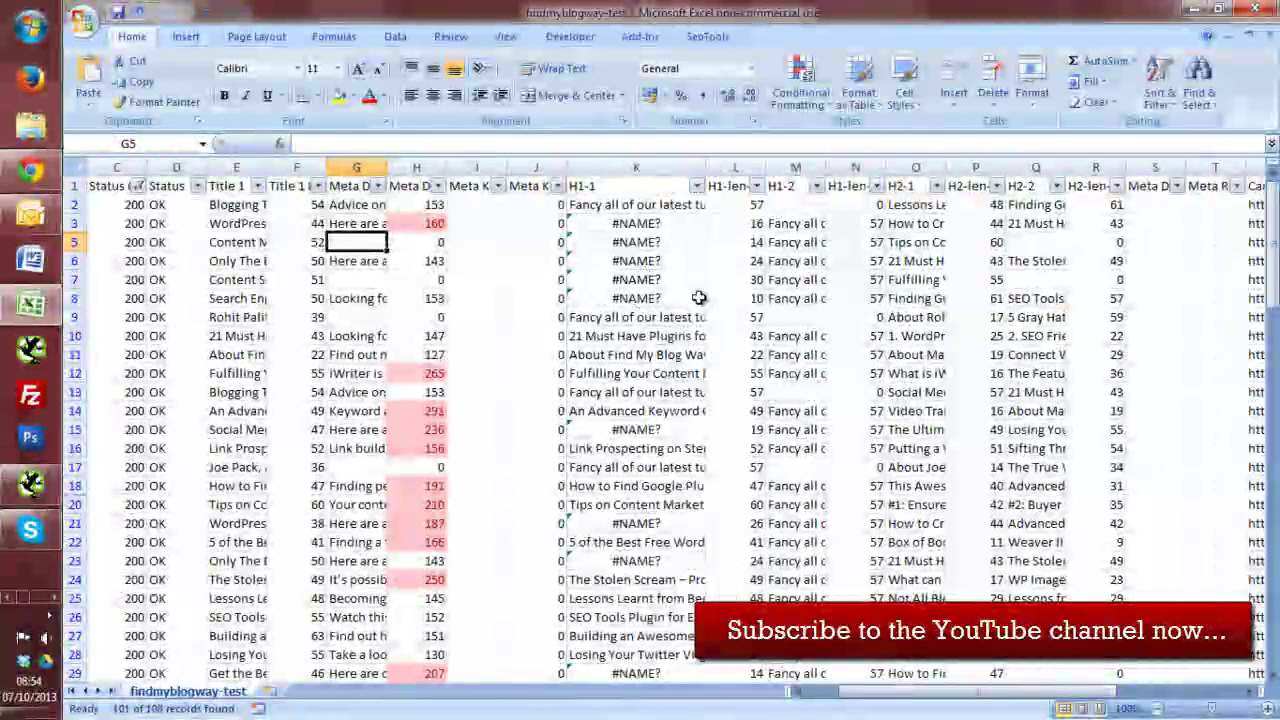
# Step: Examine the H1-2 entries down the whole sheet alongside the H1-1 column
pyautogui.click(796, 222)
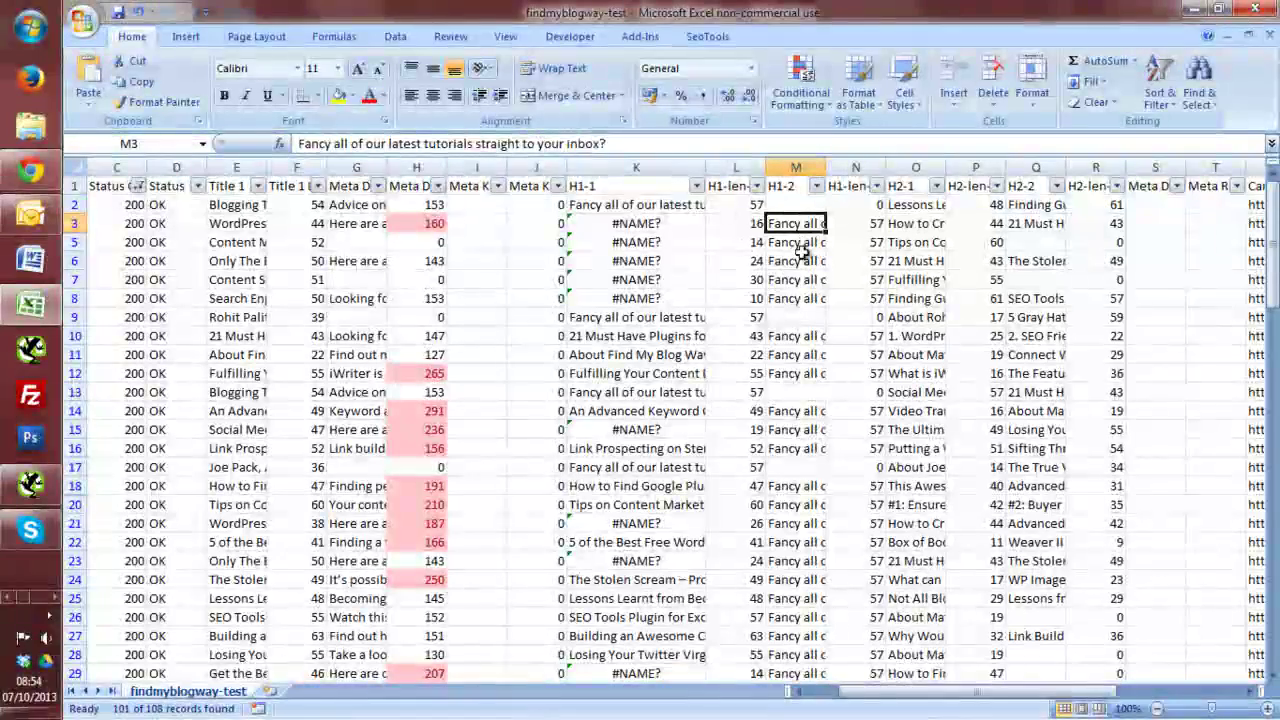
pyautogui.scroll(-3, 818, 356)
pyautogui.scroll(-15, 818, 356)
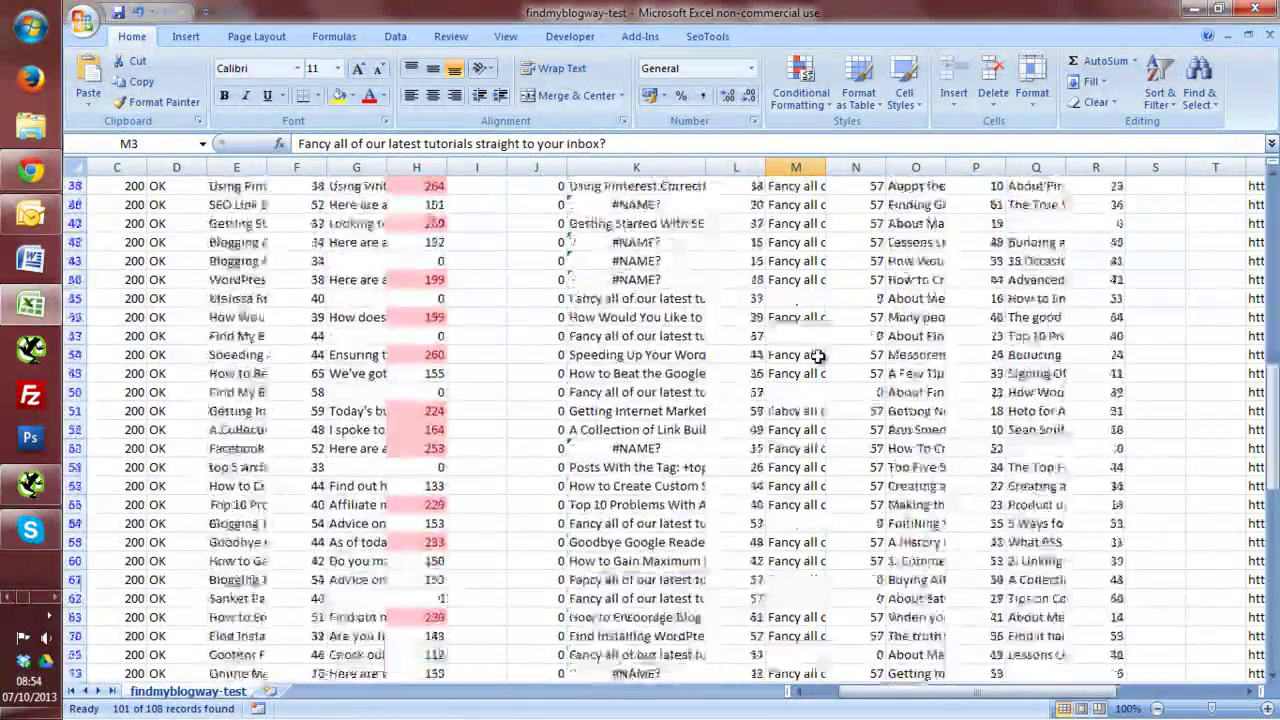
pyautogui.scroll(-6, 818, 356)
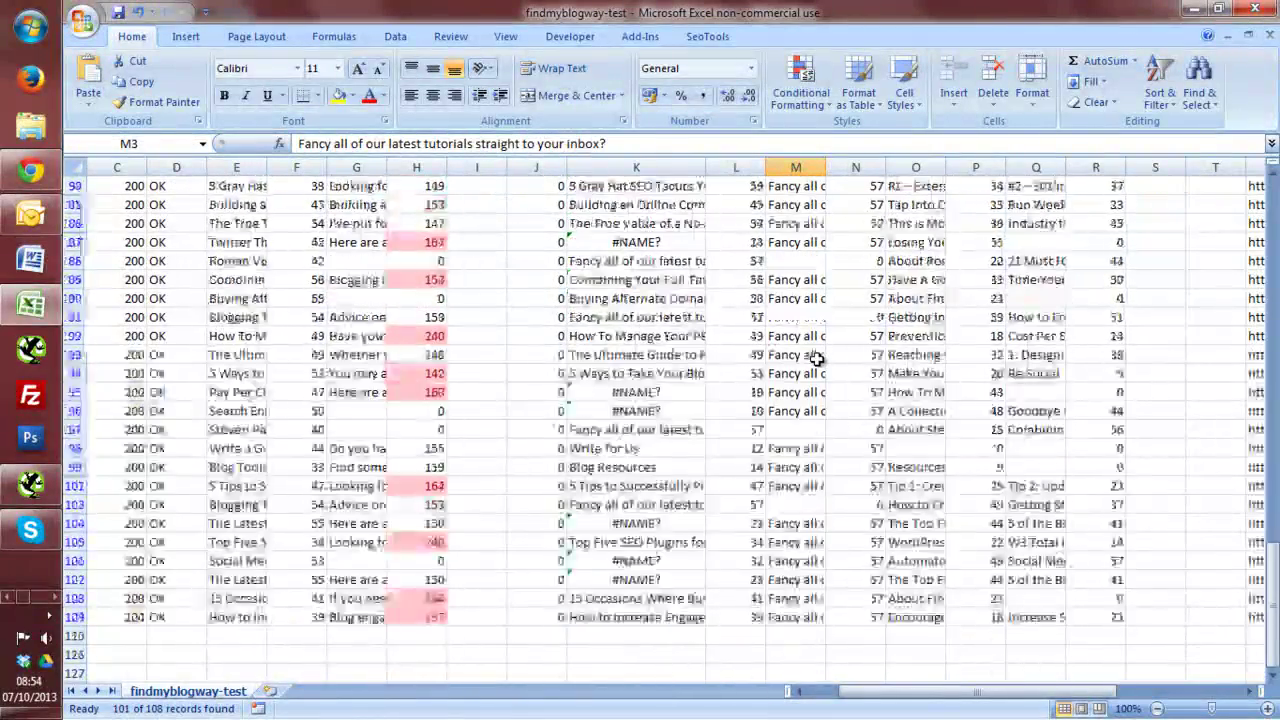
pyautogui.scroll(9, 818, 365)
pyautogui.scroll(19, 818, 370)
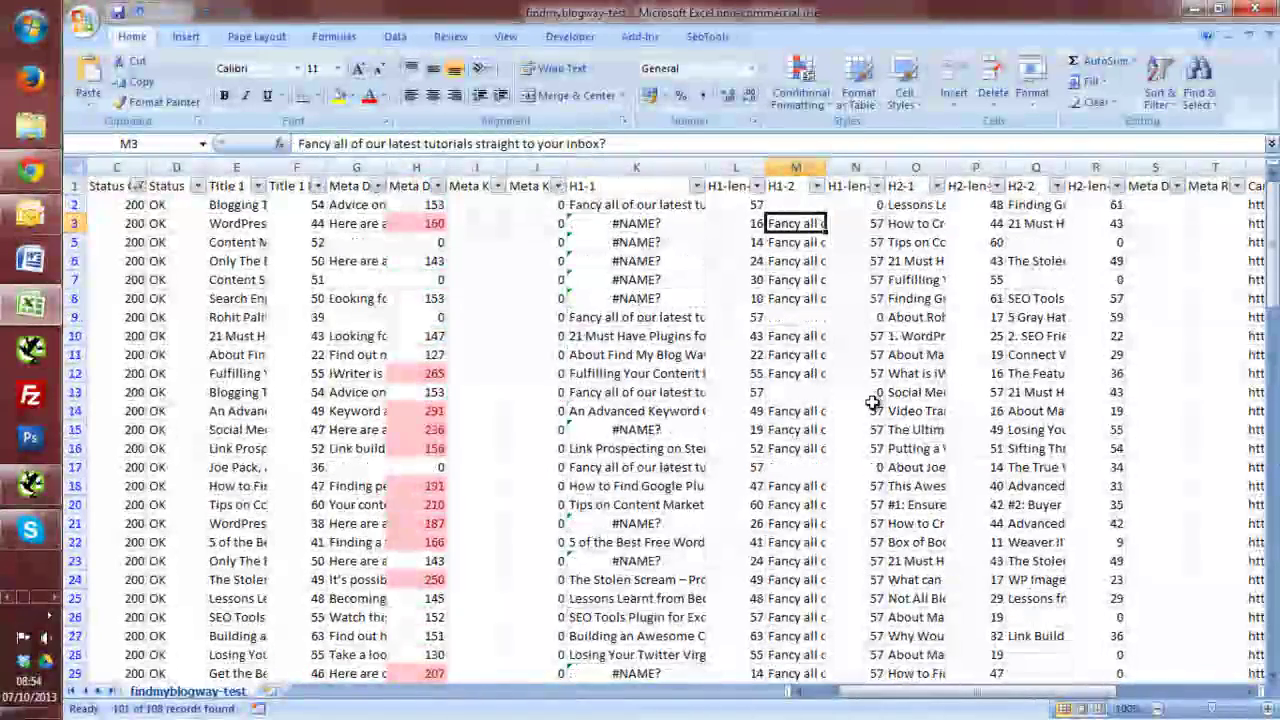
pyautogui.click(630, 187)
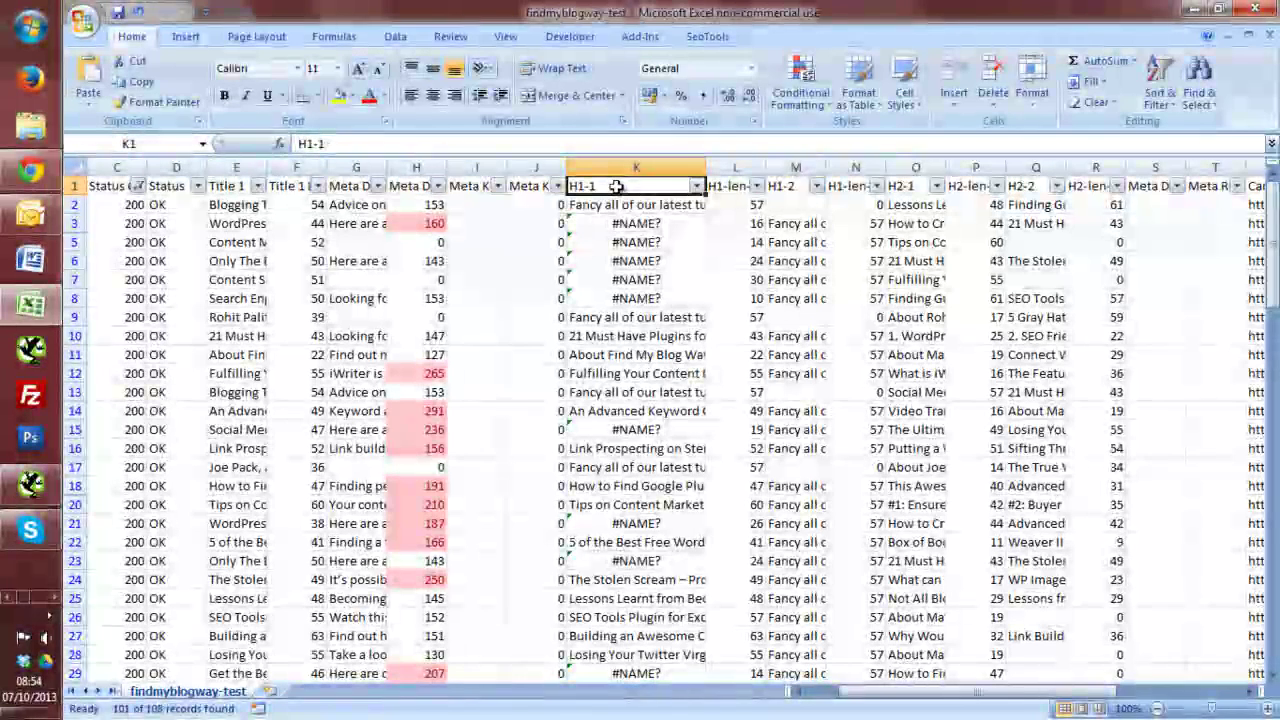
pyautogui.click(794, 186)
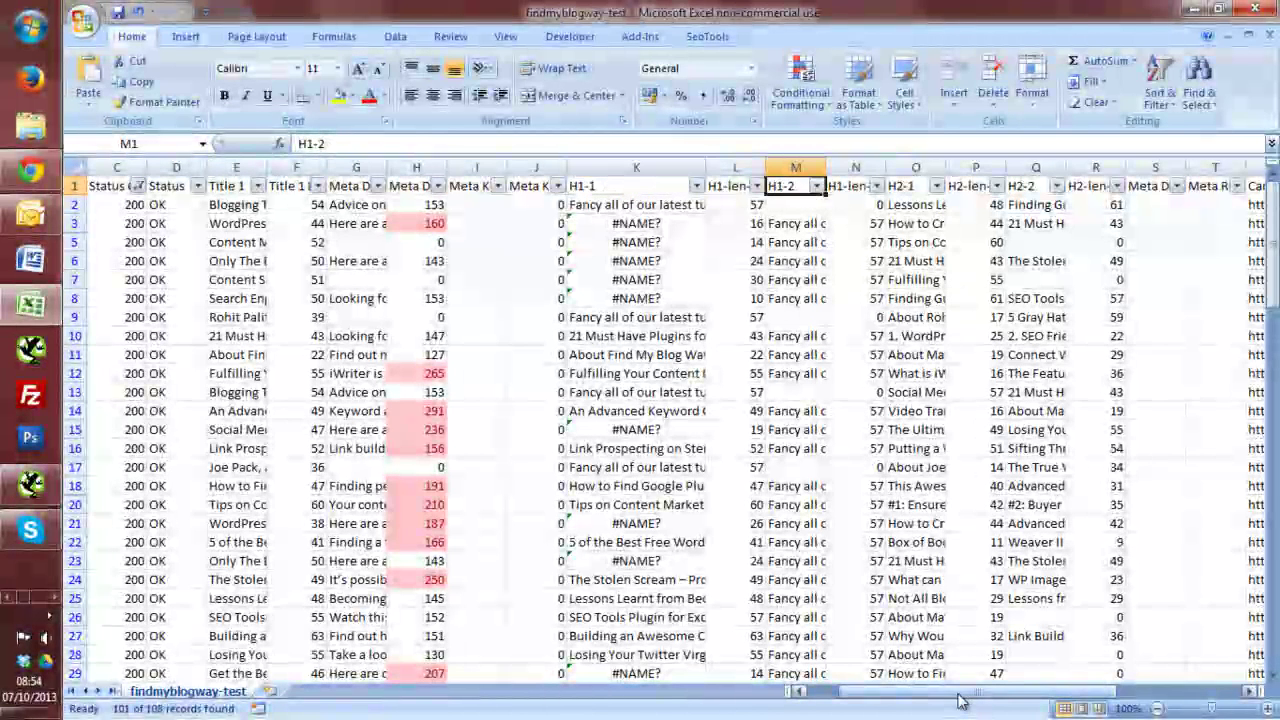
# Step: Look through the URLs in the Canonical 1 filter list without applying a filter
pyautogui.moveTo(958, 700); pyautogui.dragTo(1043, 677)
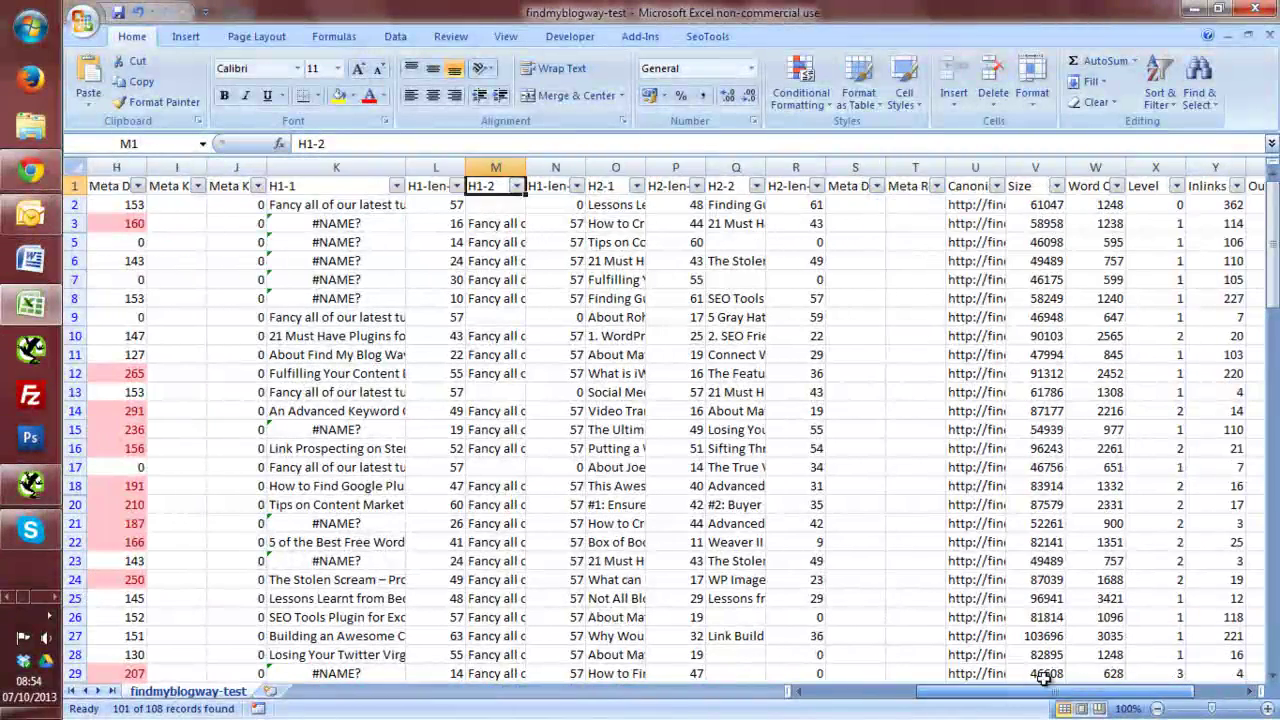
pyautogui.click(997, 186)
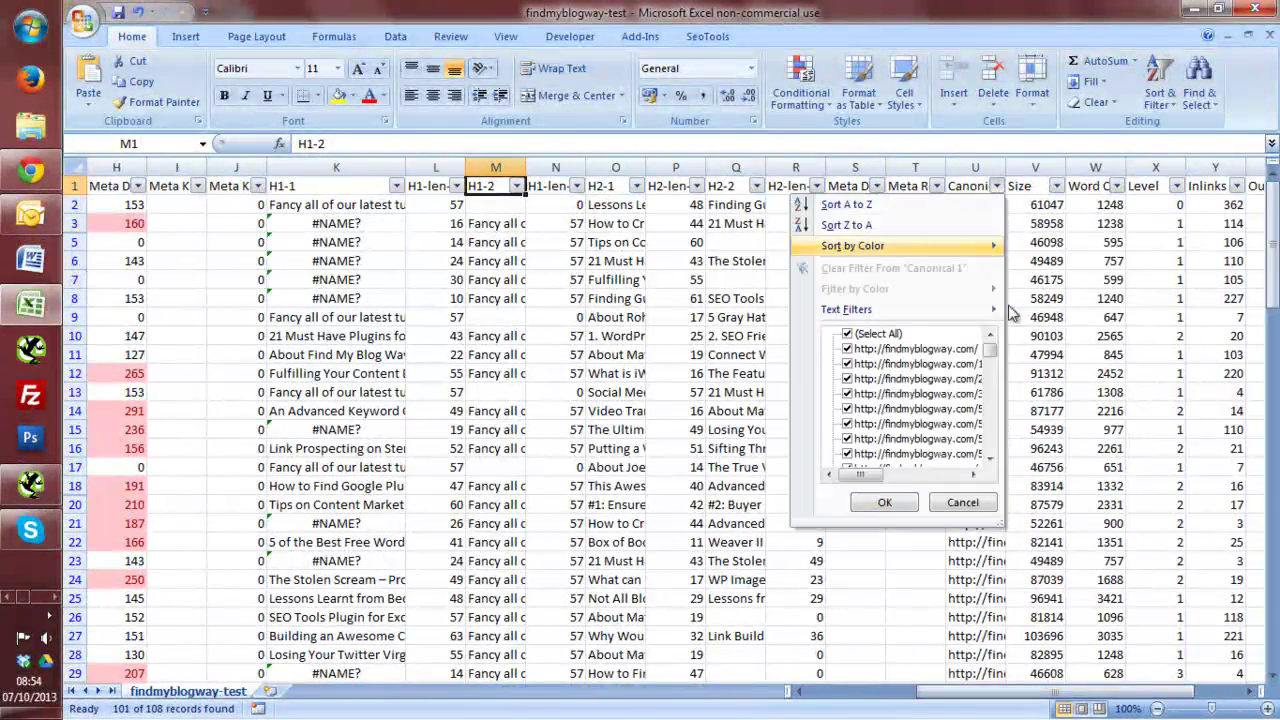
pyautogui.moveTo(990, 350); pyautogui.dragTo(990, 368)
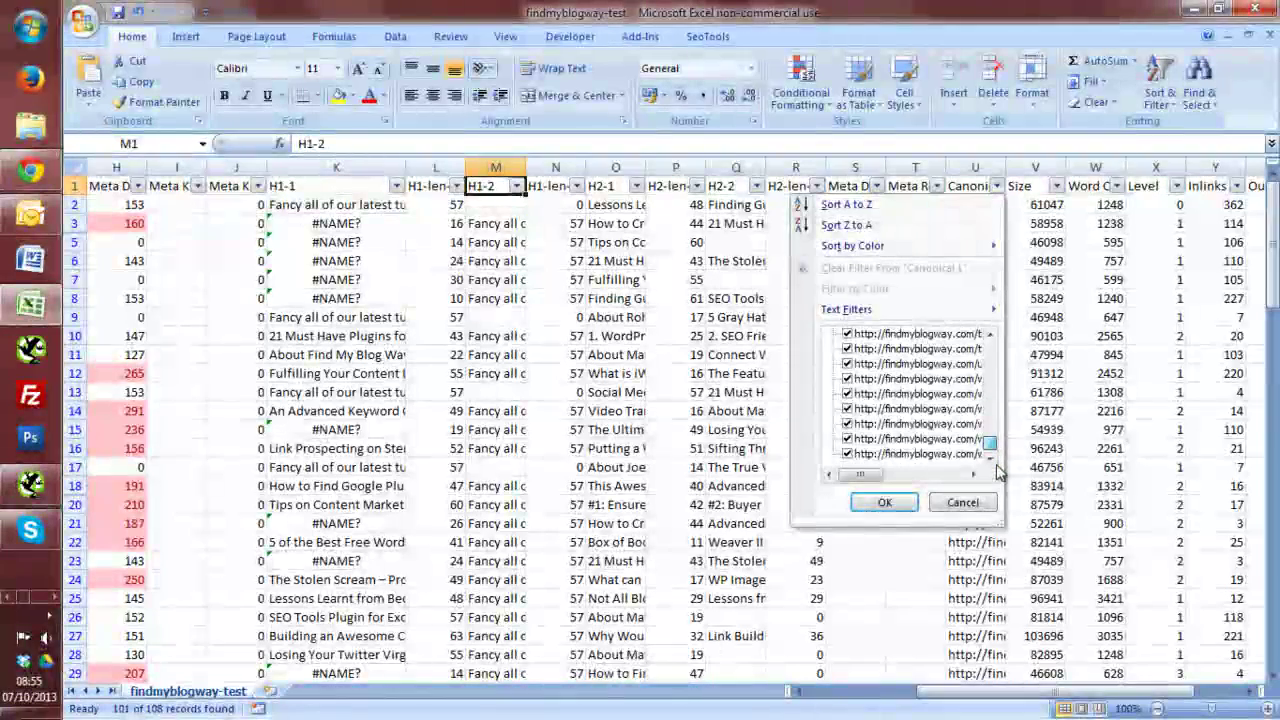
pyautogui.scroll(3, 980, 370)
pyautogui.click(962, 503)
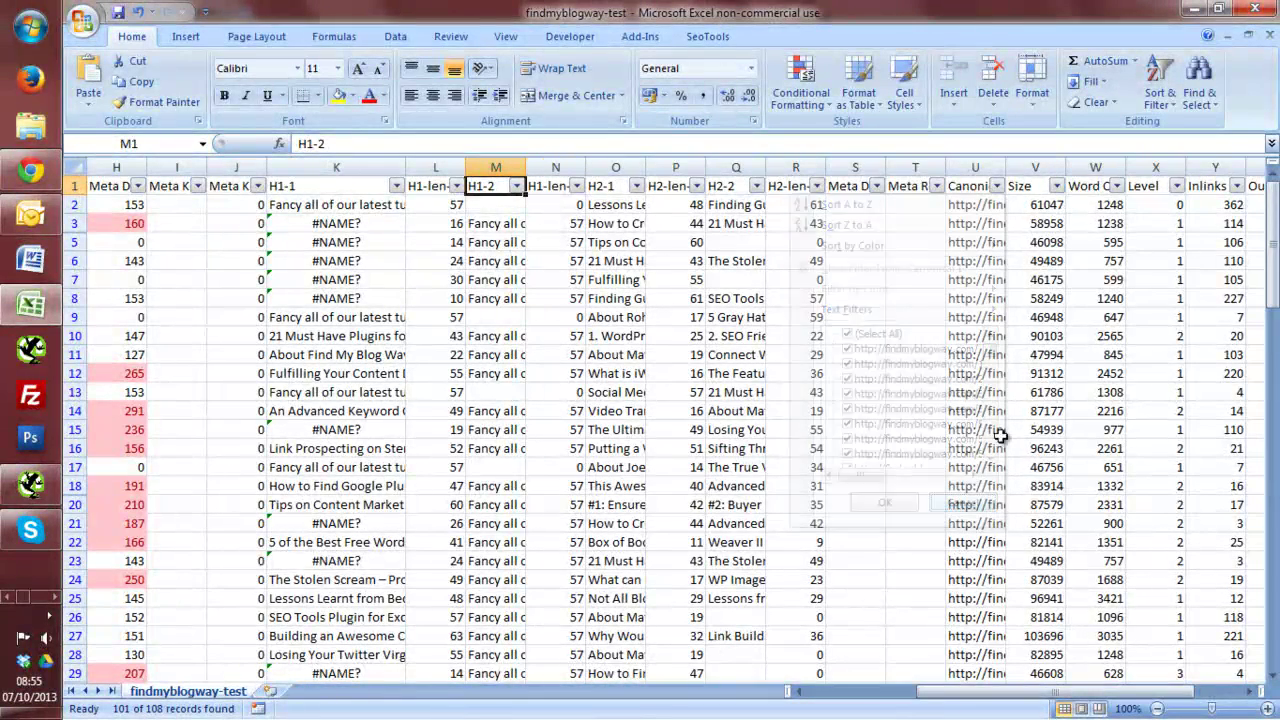
# Step: Widen the Canonical 1 column so its URLs are readable, and review them down to the last rows
pyautogui.moveTo(1005, 167); pyautogui.dragTo(1145, 165)
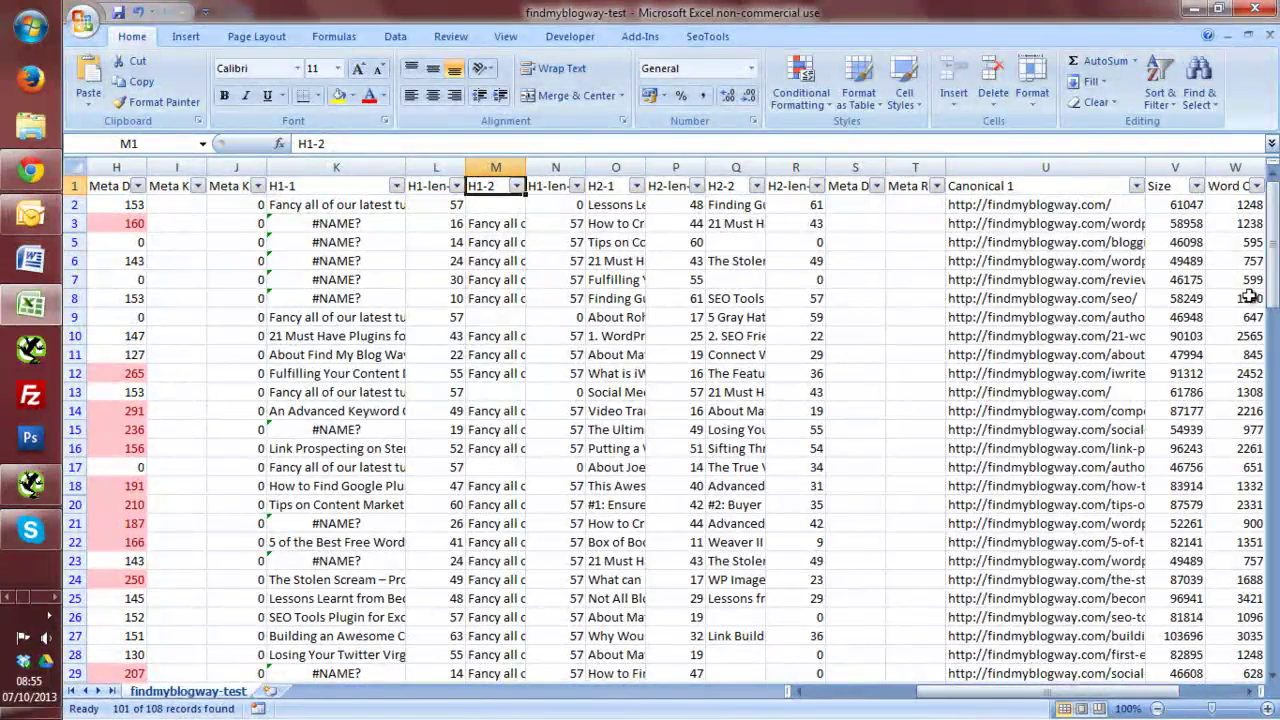
pyautogui.moveTo(1272, 238); pyautogui.dragTo(1272, 247)
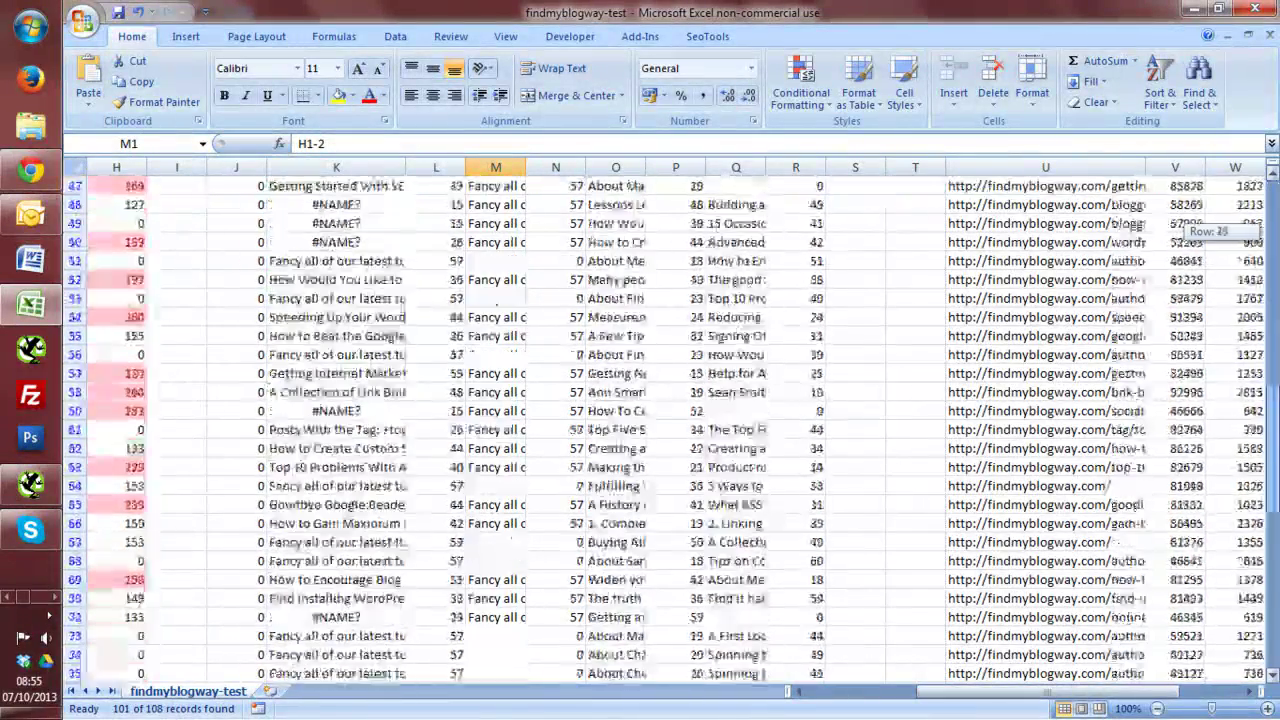
pyautogui.moveTo(1272, 400); pyautogui.dragTo(1272, 195)
pyautogui.moveTo(990, 694); pyautogui.dragTo(1036, 703)
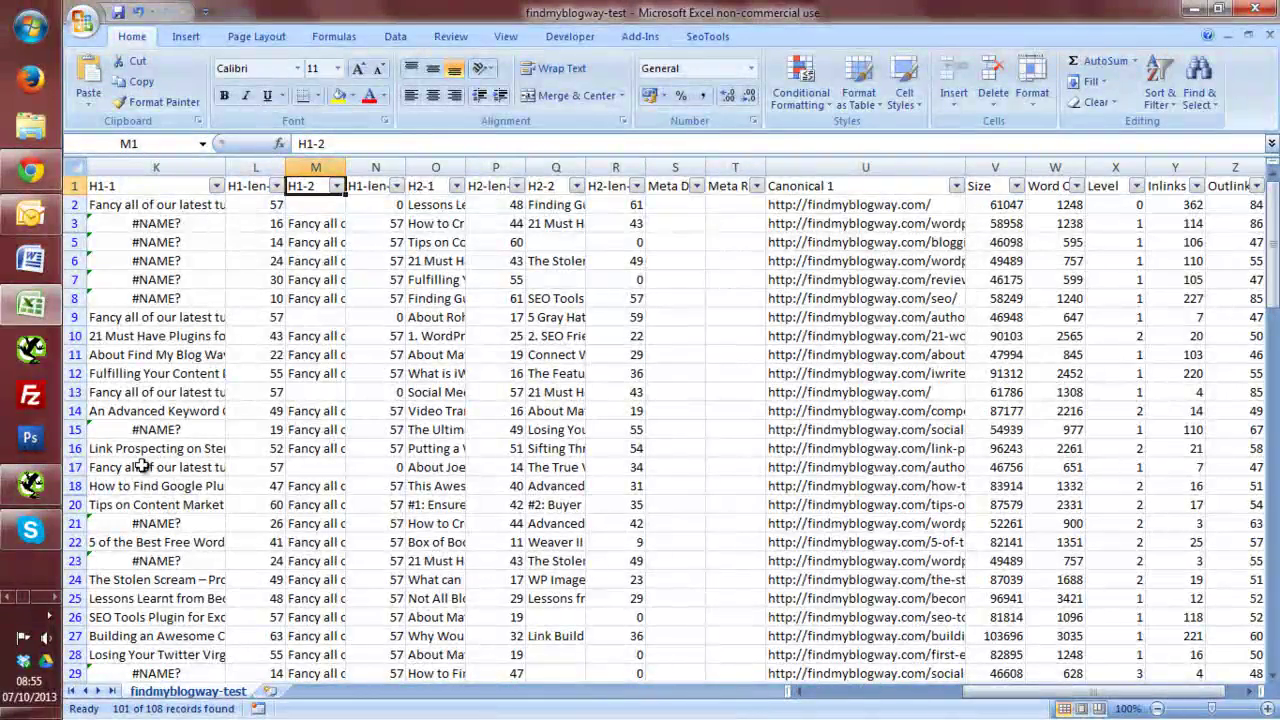
# Step: Switch to Screaming Frog and review the basic Spider Configuration options
pyautogui.click(31, 484)
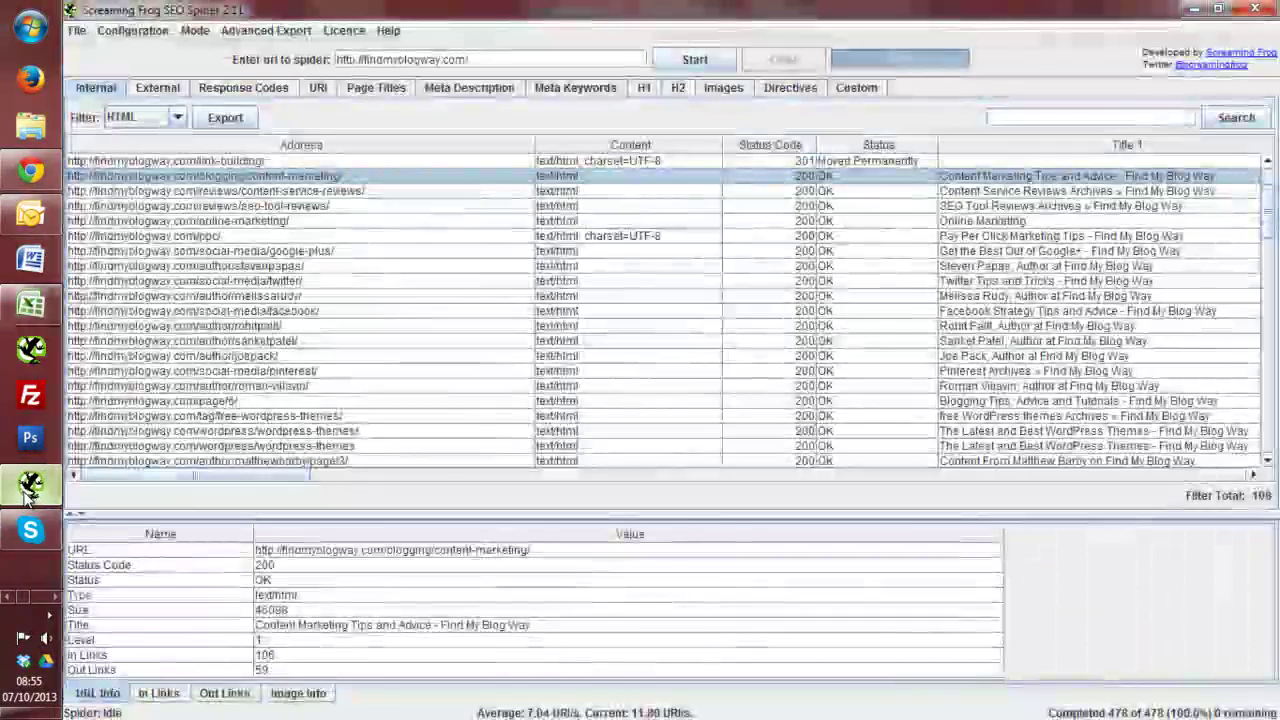
pyautogui.click(130, 30)
pyautogui.click(114, 48)
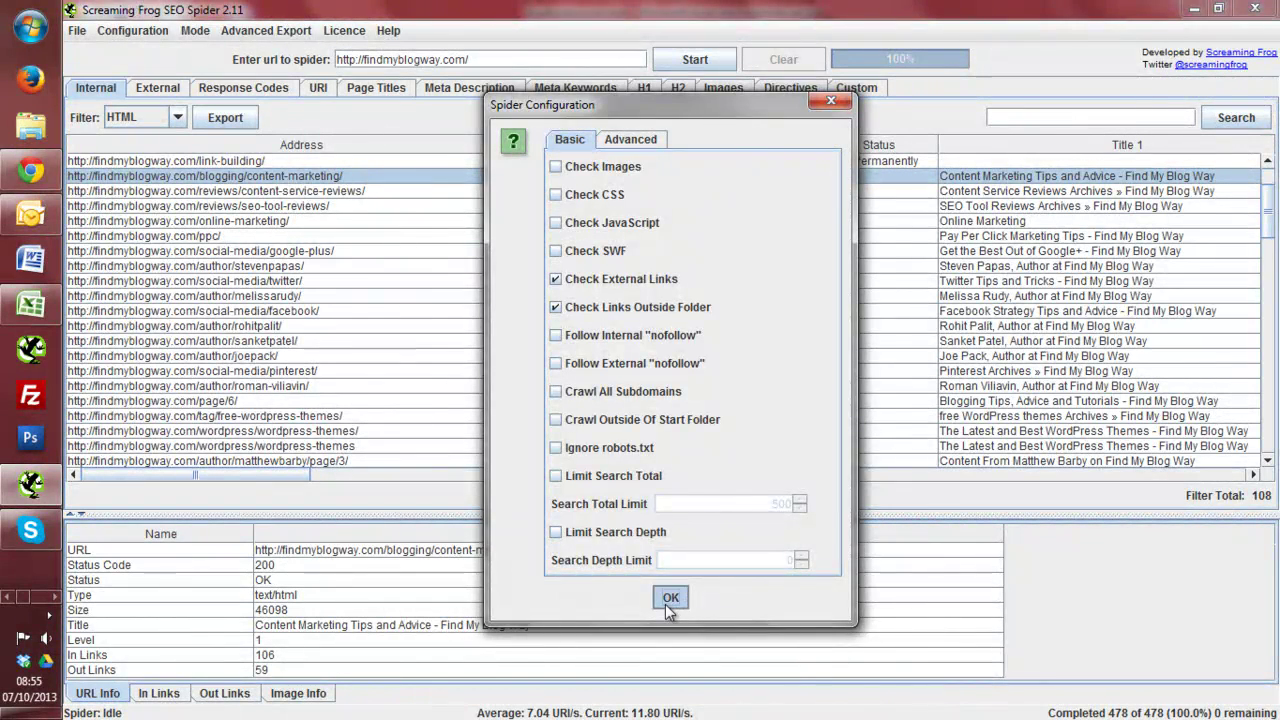
pyautogui.click(668, 600)
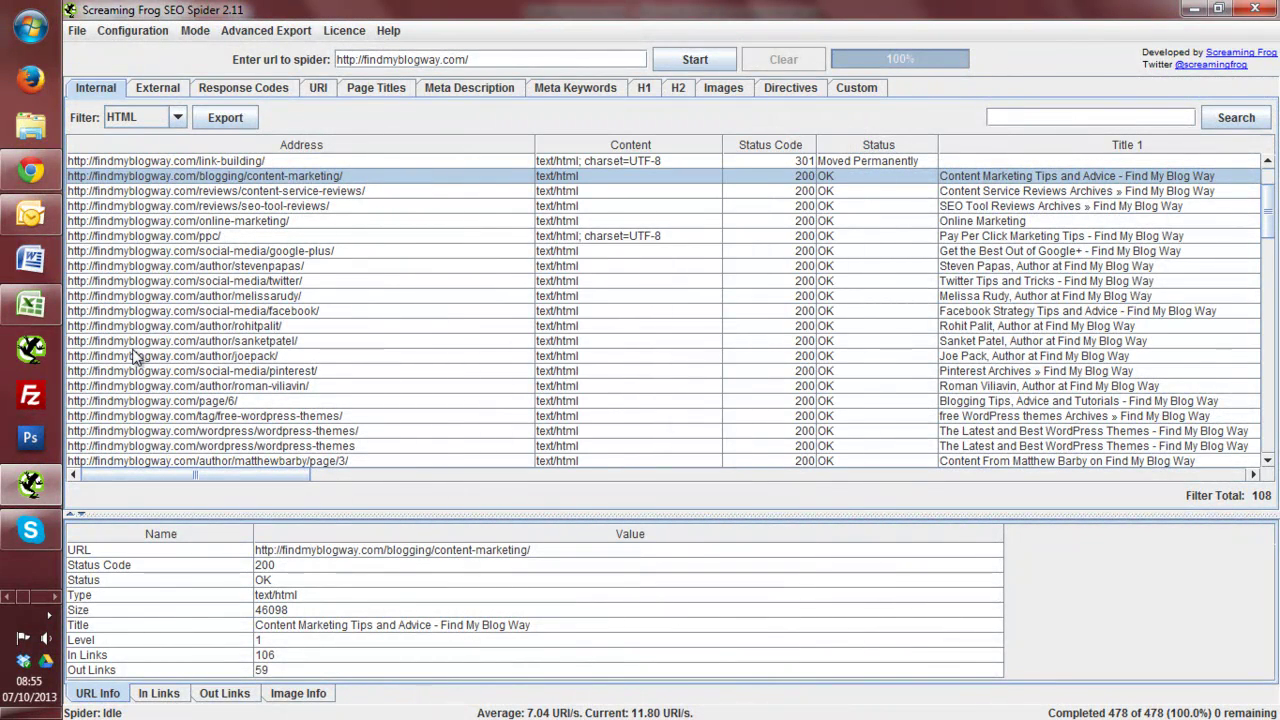
# Step: Sort the crawled images by size, largest first, and return to the internal HTML results
pyautogui.click(722, 90)
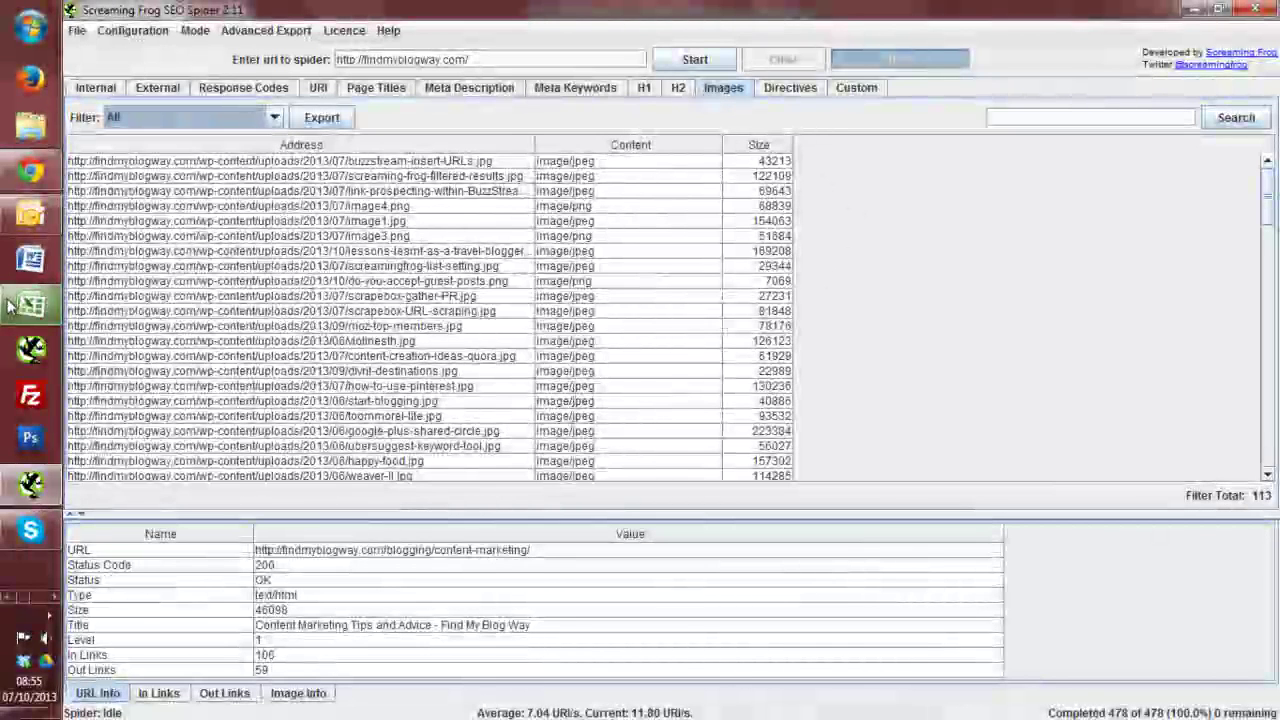
pyautogui.click(770, 145)
pyautogui.click(790, 146)
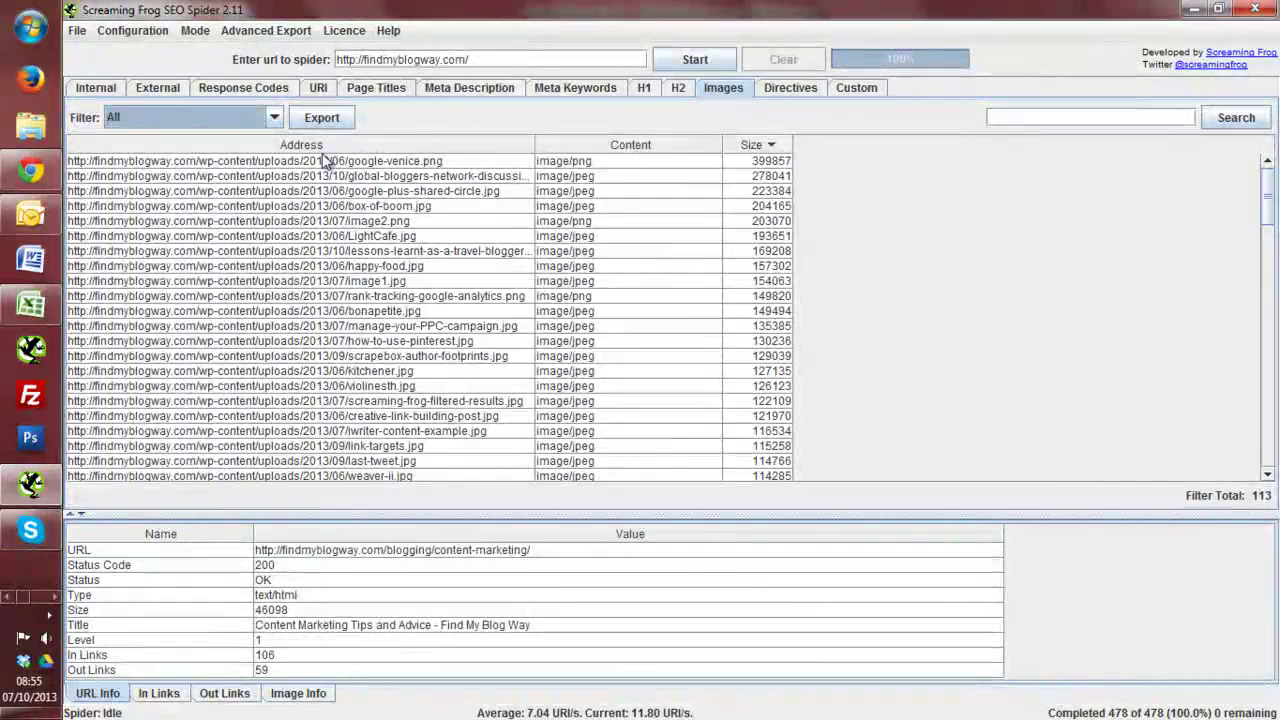
pyautogui.click(97, 89)
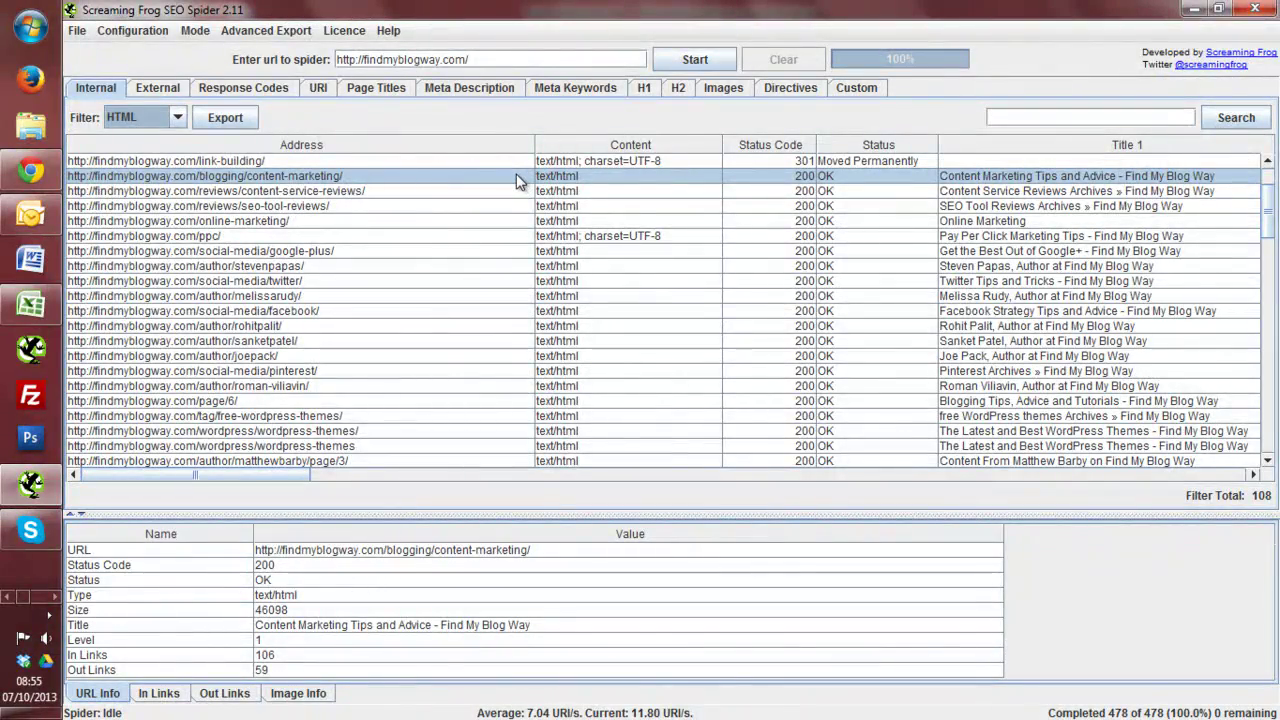
# Step: Switch back to the findmyblogway-test sheet in Excel and sort the Word Count column from smallest to largest
pyautogui.click(30, 303)
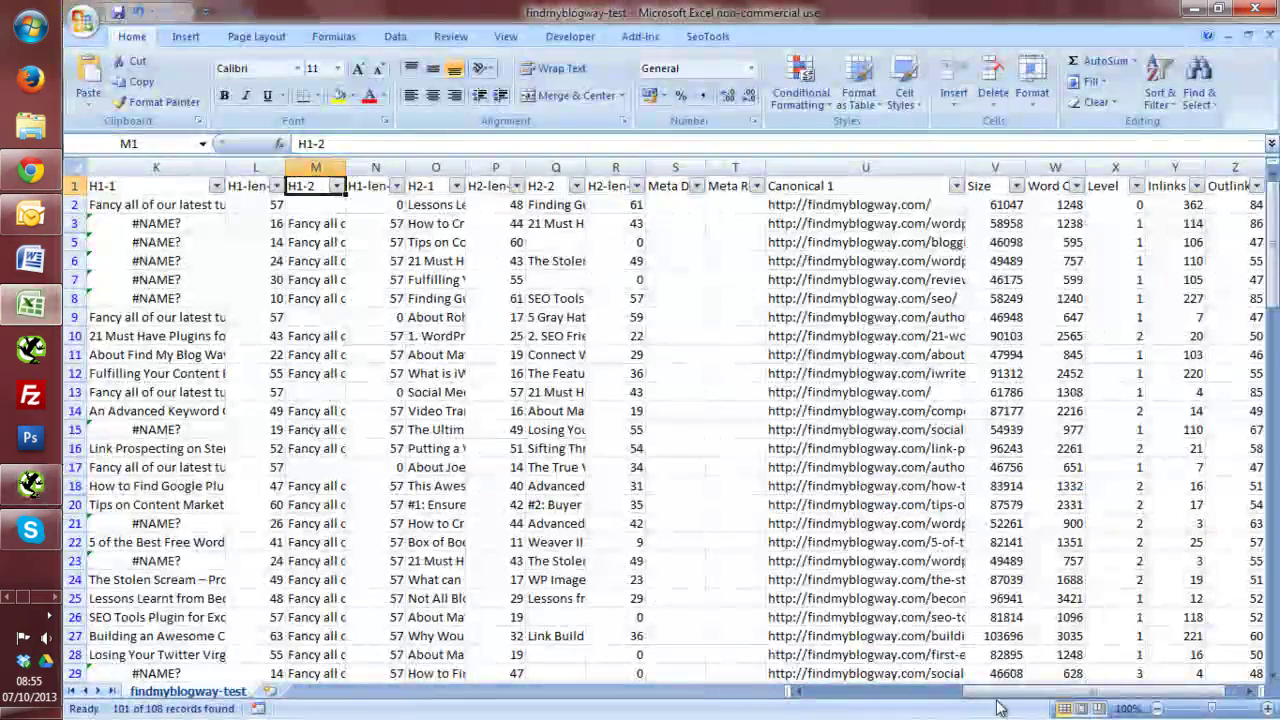
pyautogui.hscroll(1, 1000, 700)
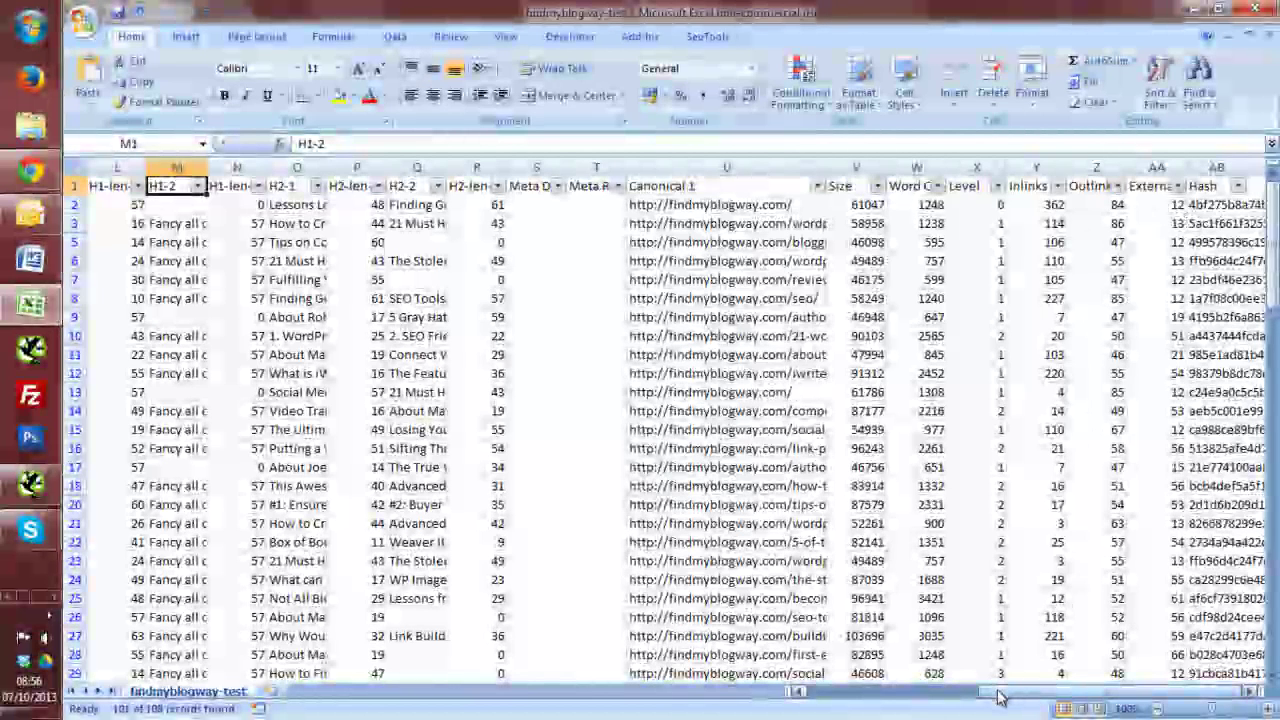
pyautogui.click(937, 186)
pyautogui.click(822, 224)
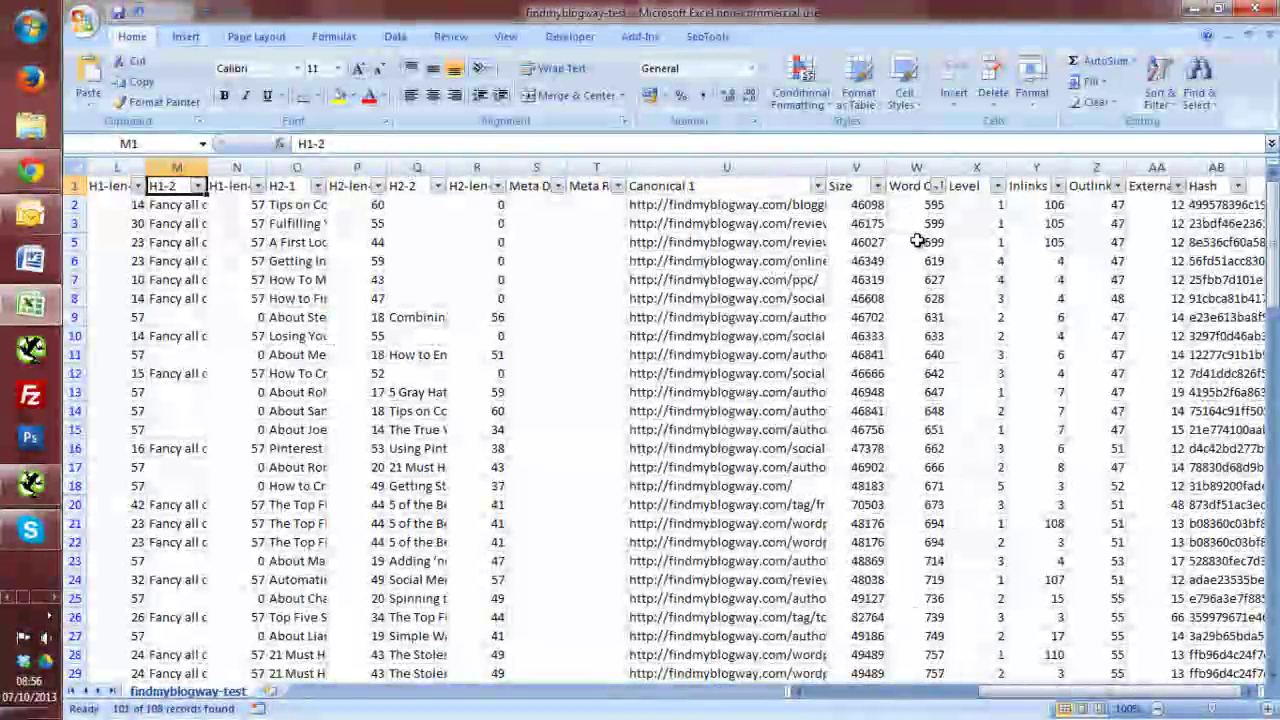
# Step: Sort the Level column from largest to smallest and check the addresses of the first two pages
pyautogui.click(997, 186)
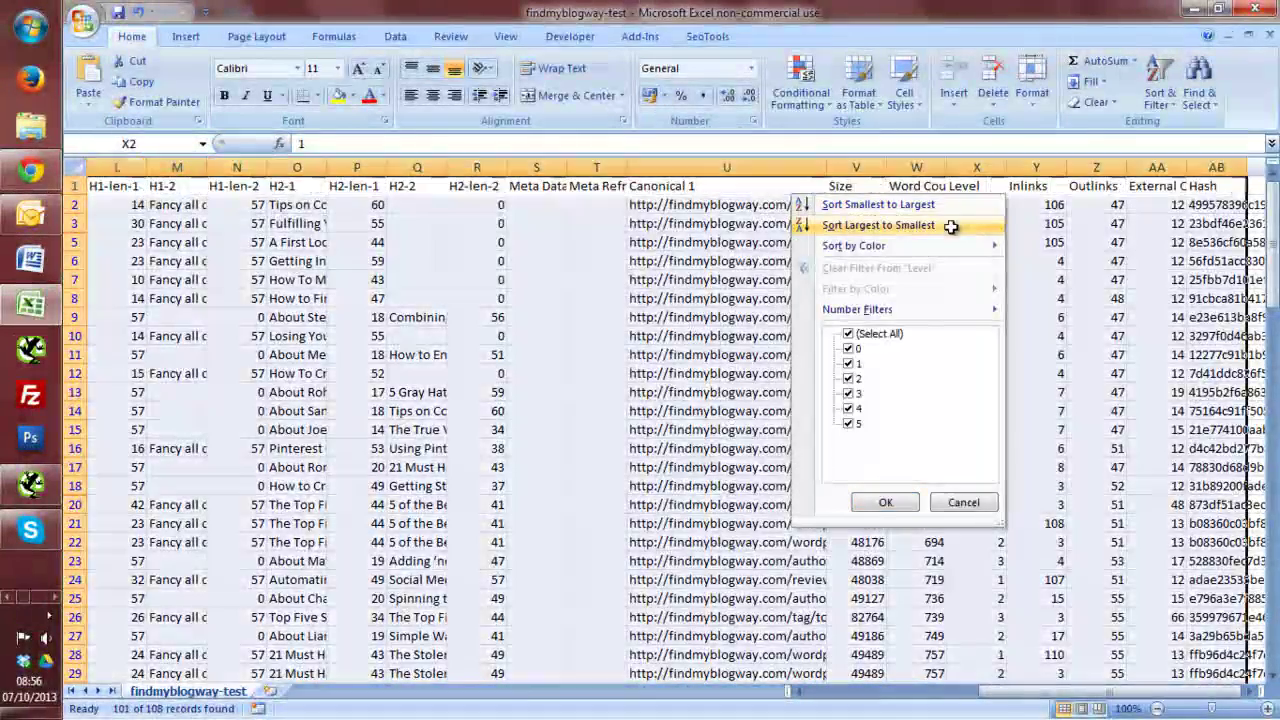
pyautogui.click(975, 225)
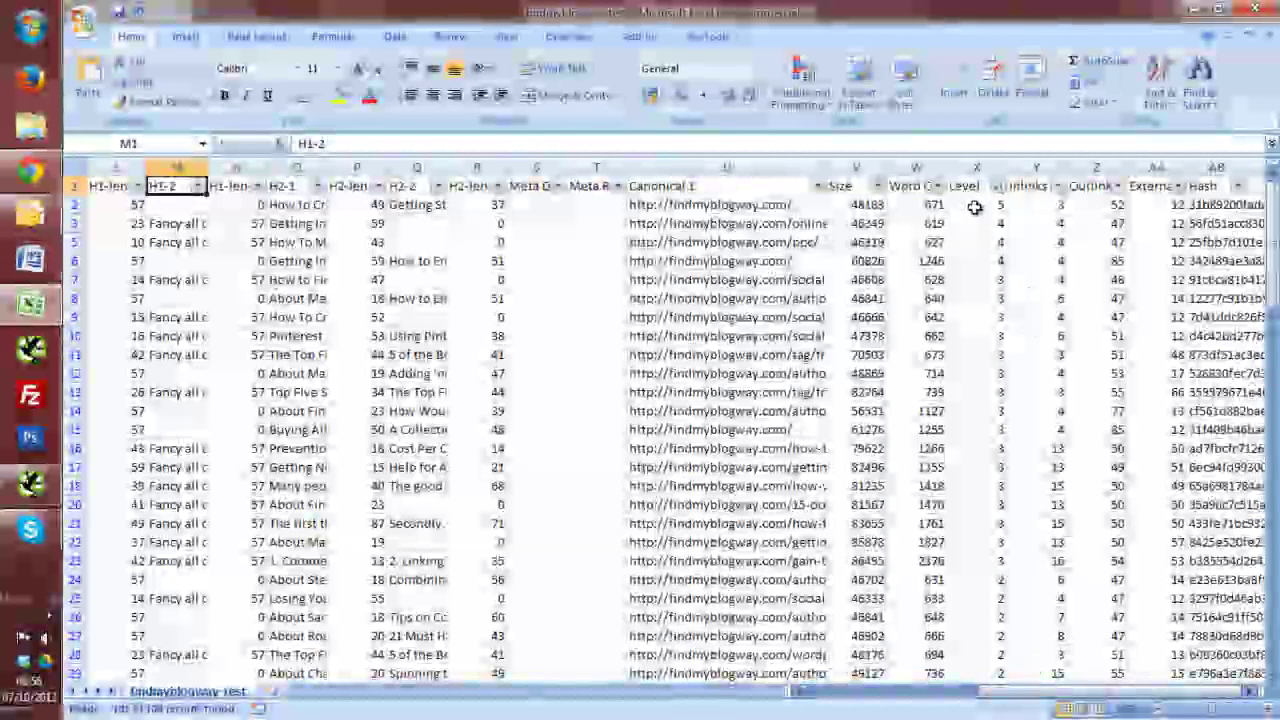
pyautogui.moveTo(1028, 695); pyautogui.dragTo(825, 699)
pyautogui.click(240, 205)
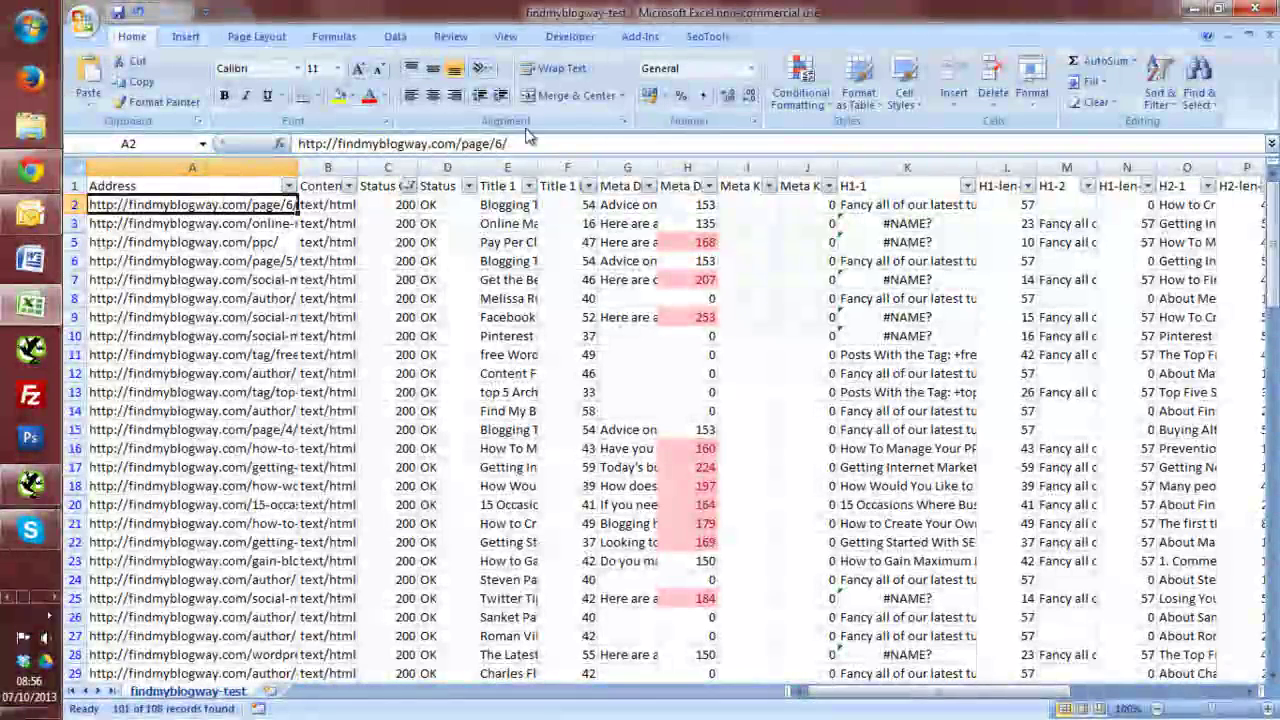
pyautogui.click(270, 226)
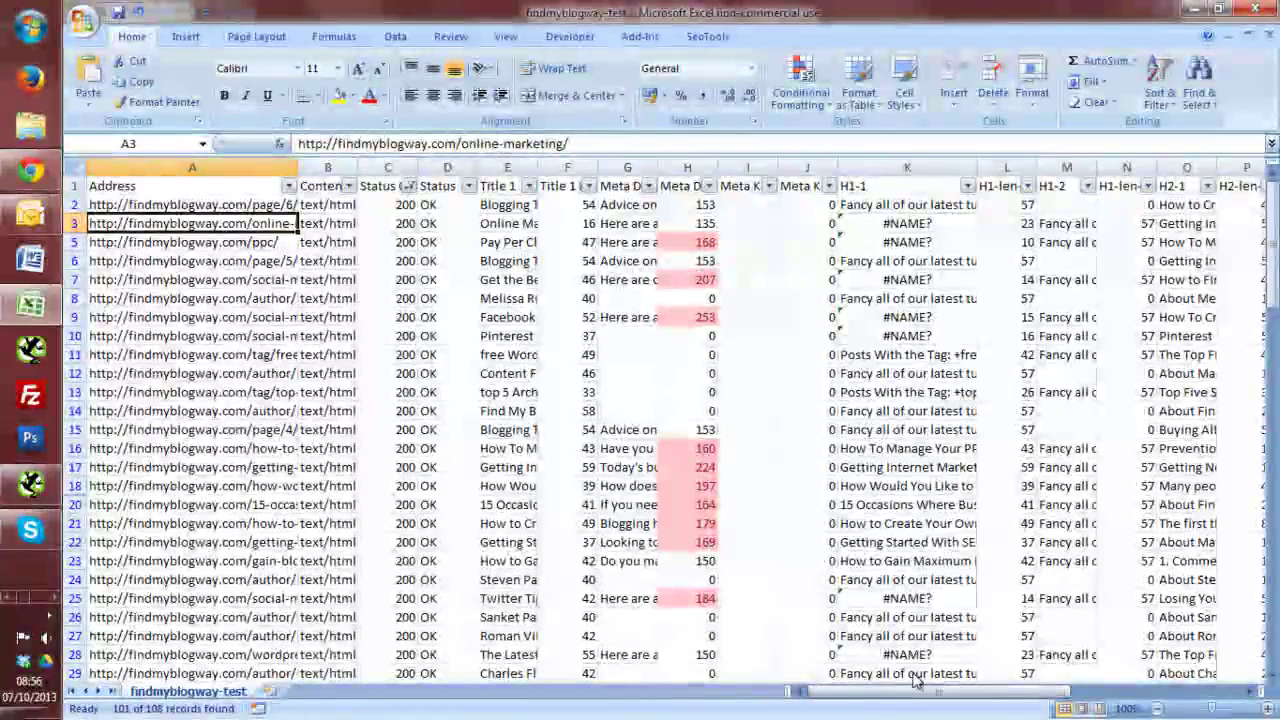
# Step: Compare the Level values of the deepest pages with their URLs in the Address column
pyautogui.moveTo(871, 691); pyautogui.dragTo(1060, 700)
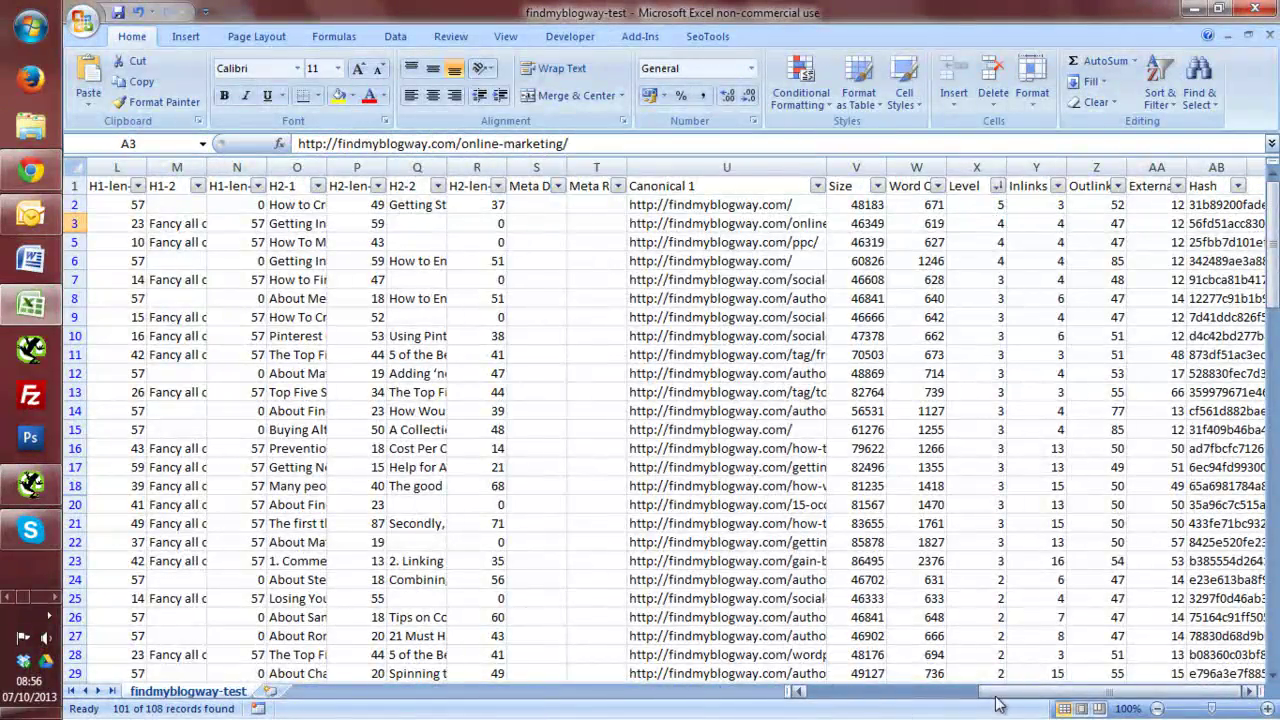
pyautogui.moveTo(998, 700); pyautogui.dragTo(810, 700)
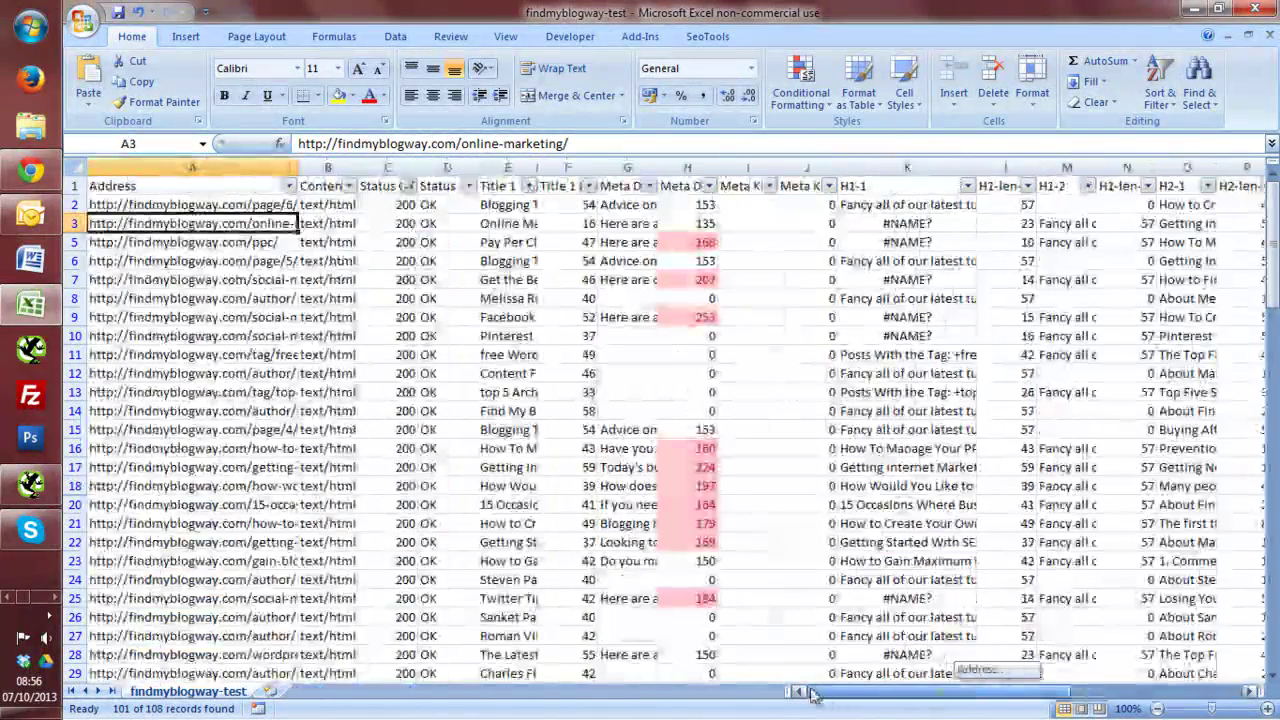
pyautogui.click(247, 245)
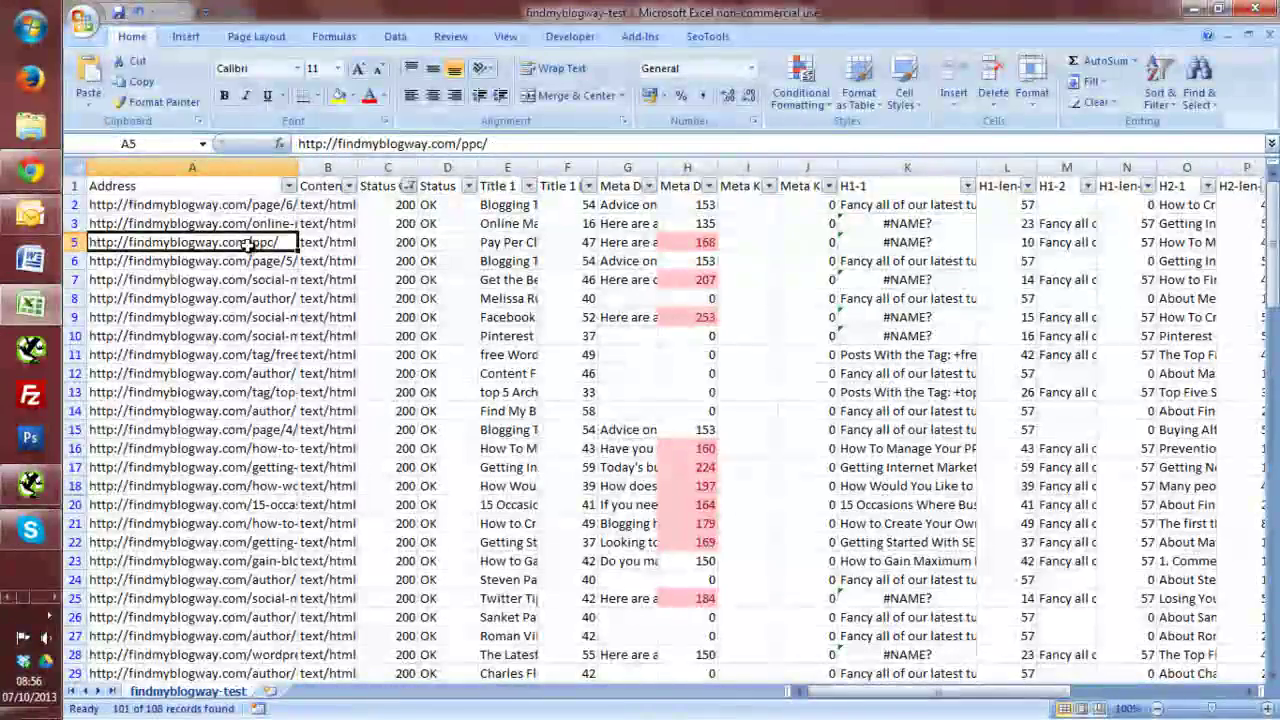
pyautogui.click(237, 283)
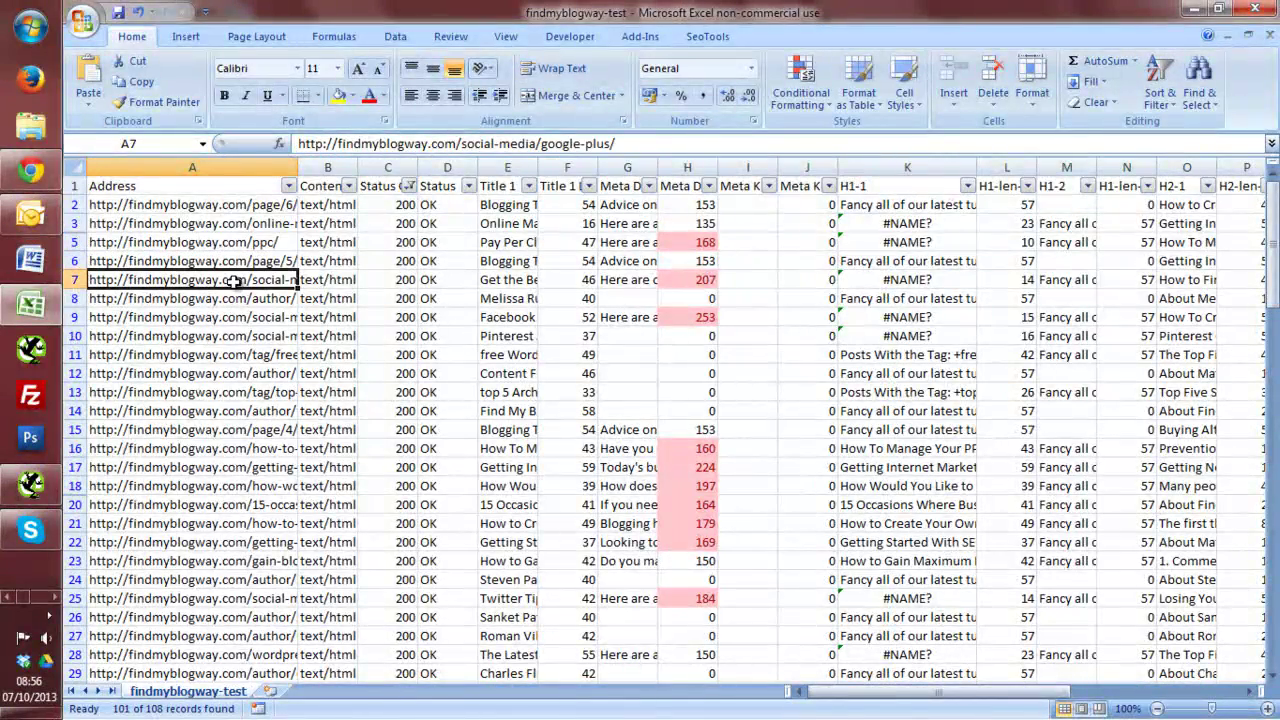
pyautogui.moveTo(889, 700); pyautogui.dragTo(1010, 697)
pyautogui.click(990, 204)
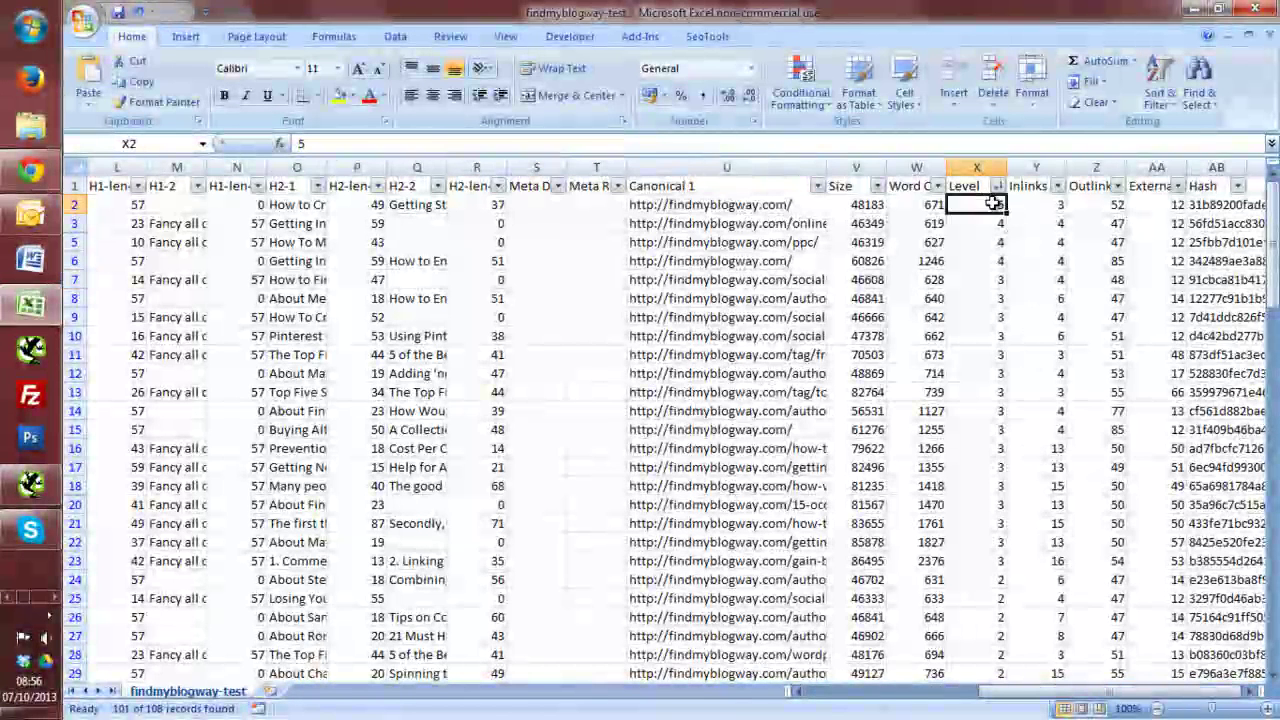
pyautogui.click(997, 226)
pyautogui.click(999, 244)
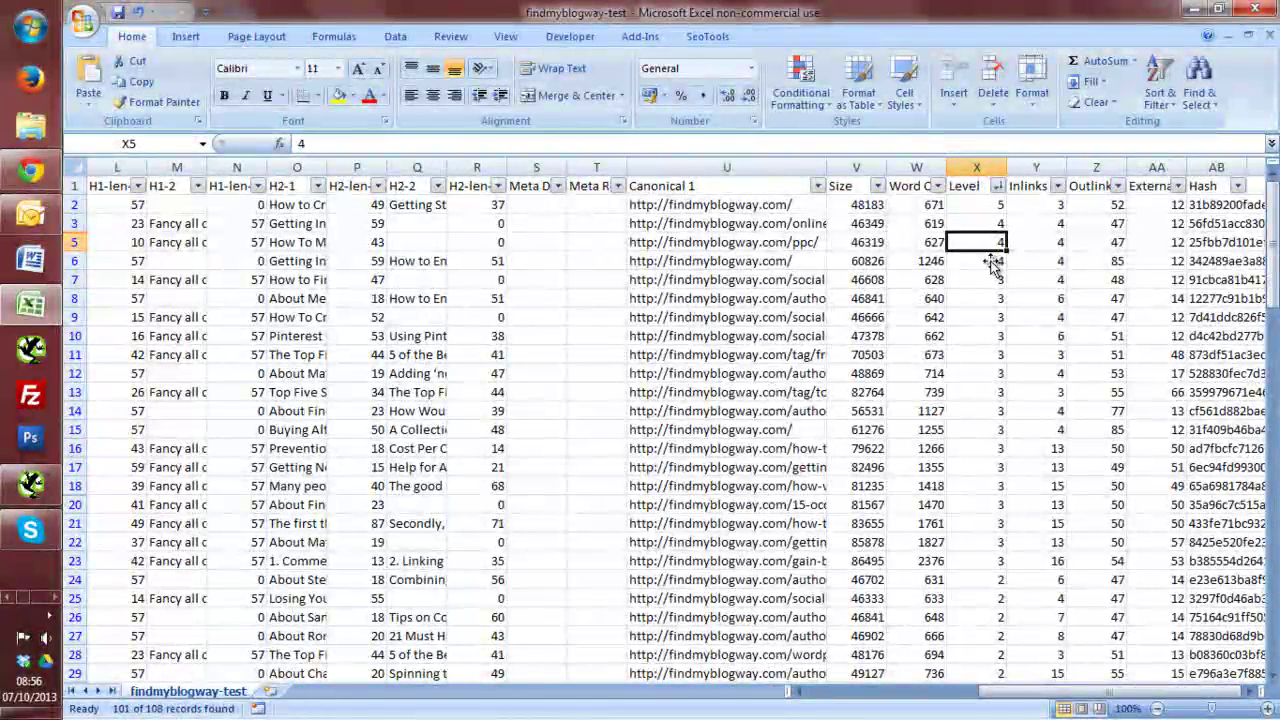
# Step: Sort the Outlinks column from largest to smallest and check the addresses of the first two pages
pyautogui.click(1080, 186)
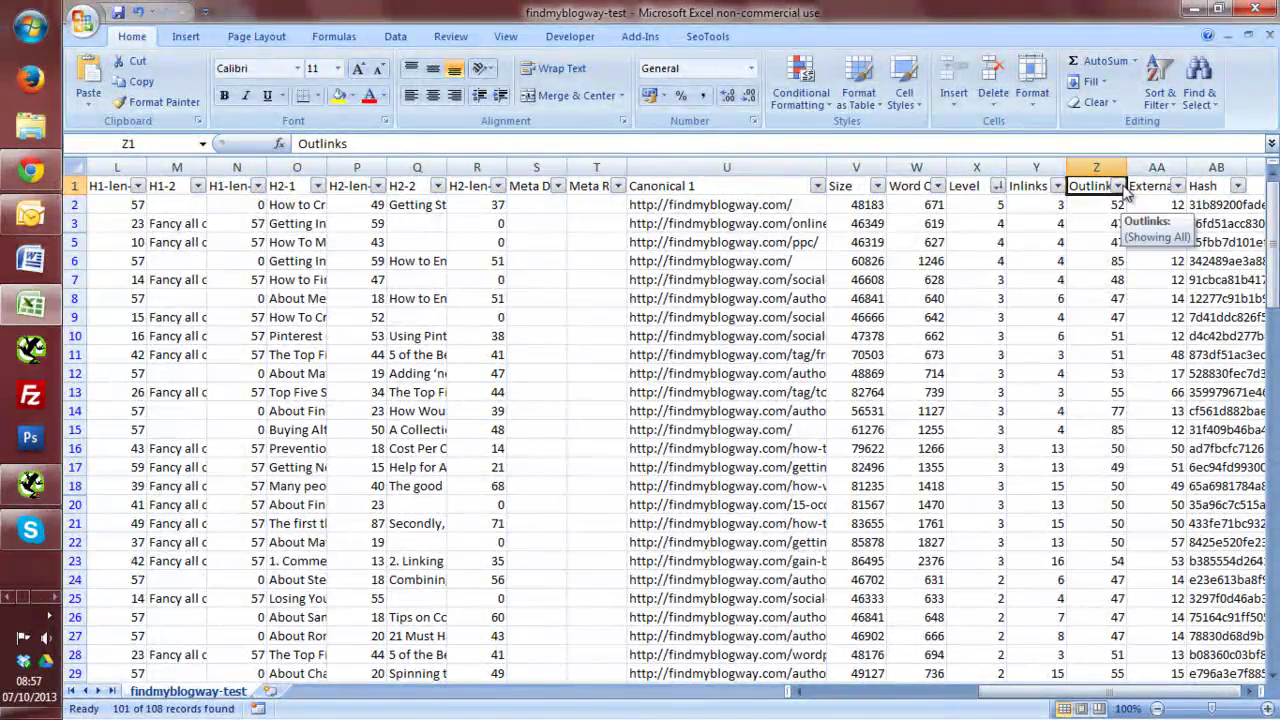
pyautogui.click(1118, 187)
pyautogui.click(1055, 228)
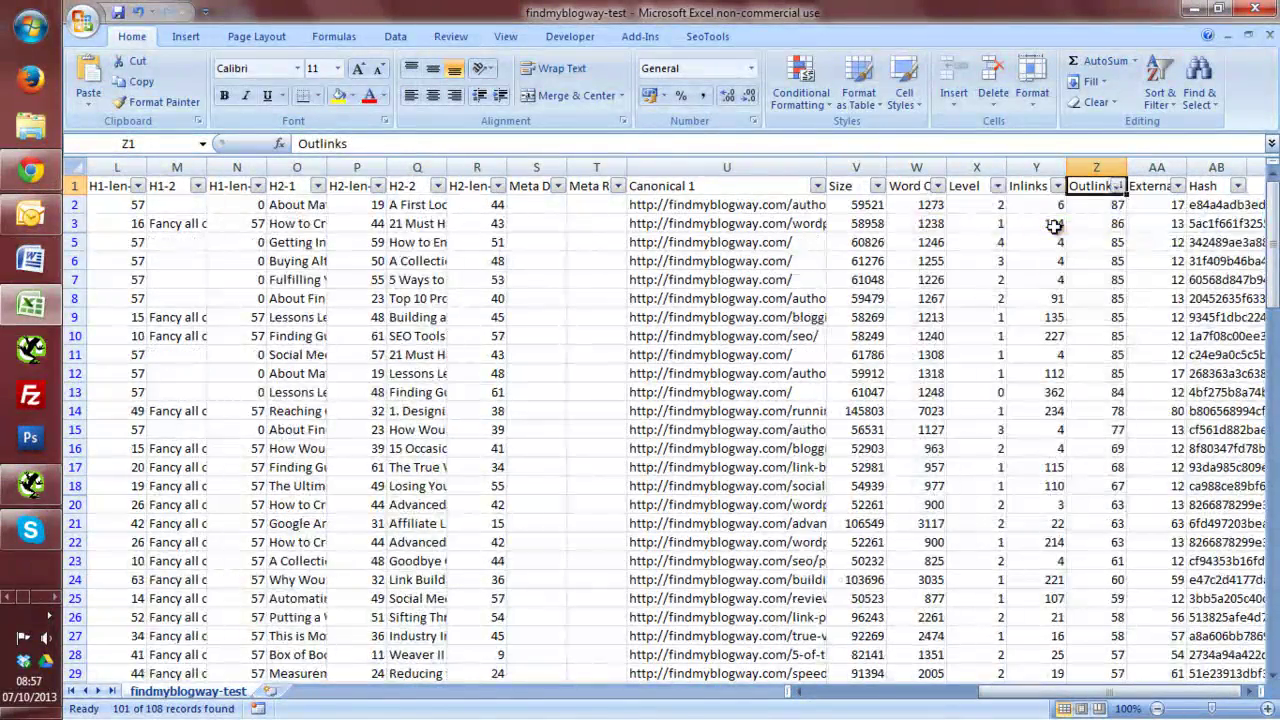
pyautogui.moveTo(1130, 698); pyautogui.dragTo(945, 698)
pyautogui.click(268, 214)
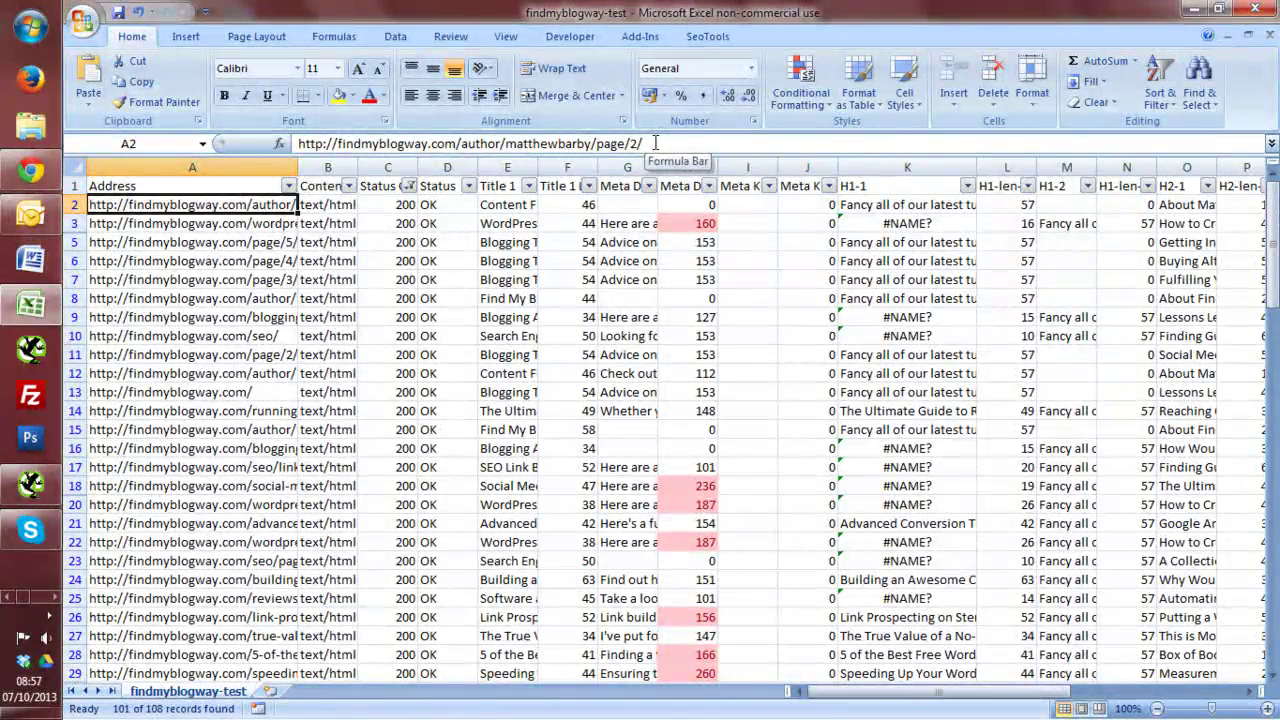
pyautogui.click(227, 224)
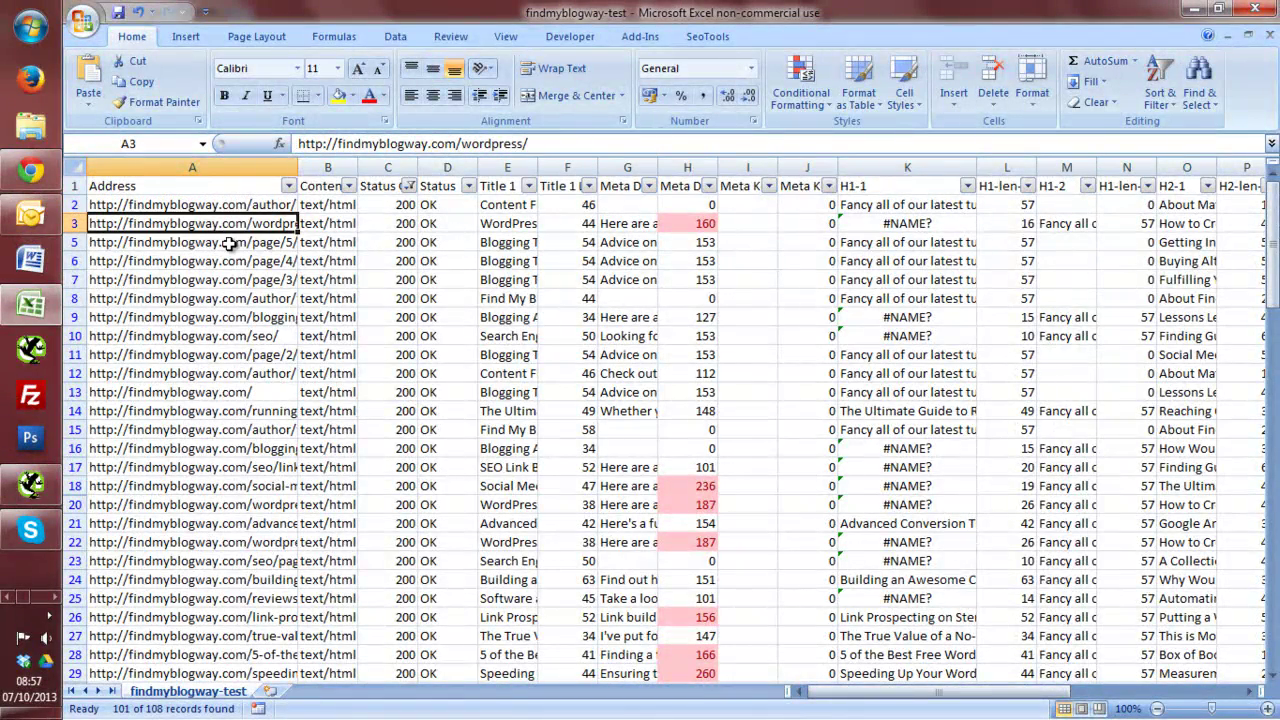
pyautogui.hscroll(5, 792, 491)
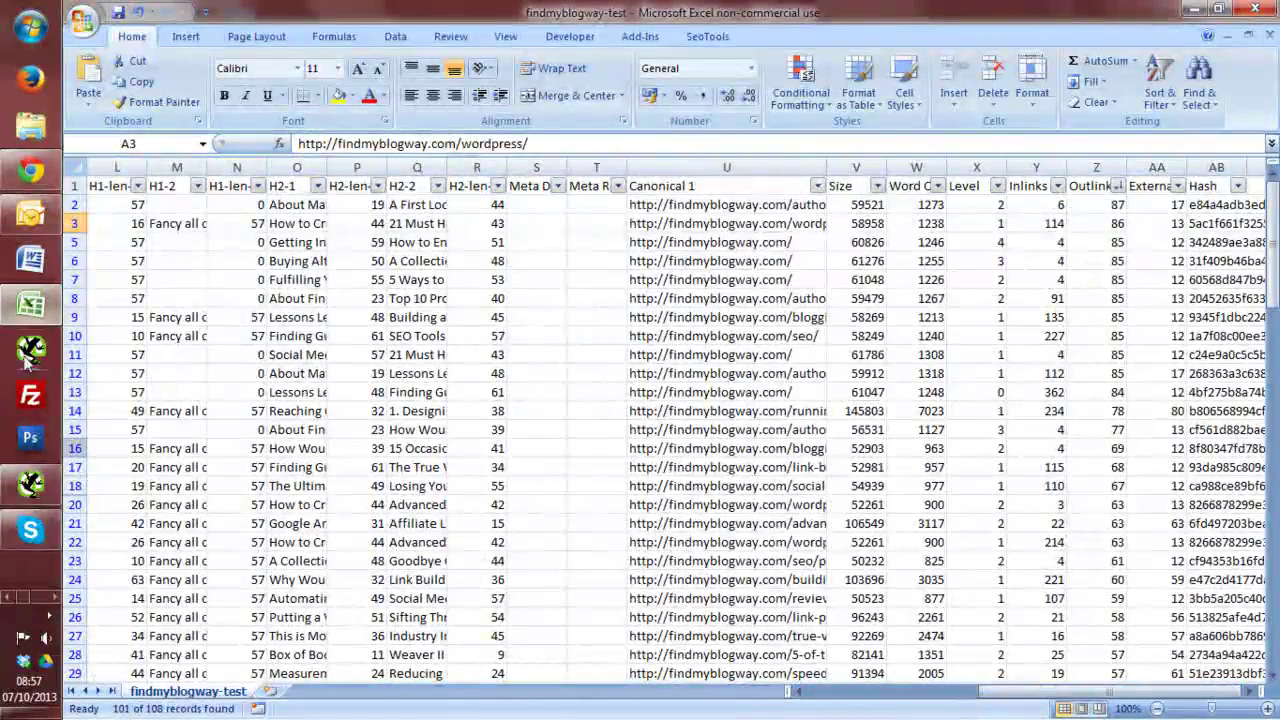
# Step: Switch to Screaming Frog and sort the internal HTML results by Outlinks, largest first
pyautogui.click(32, 484)
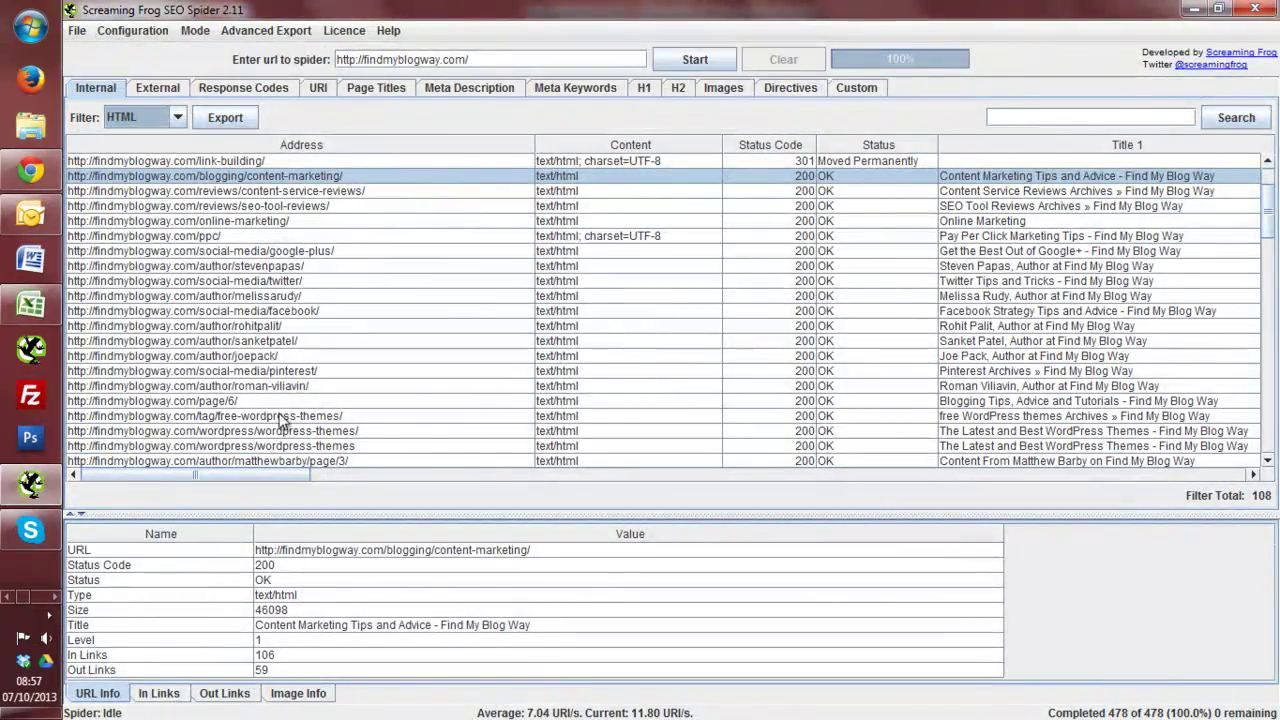
pyautogui.moveTo(215, 477); pyautogui.dragTo(1200, 475)
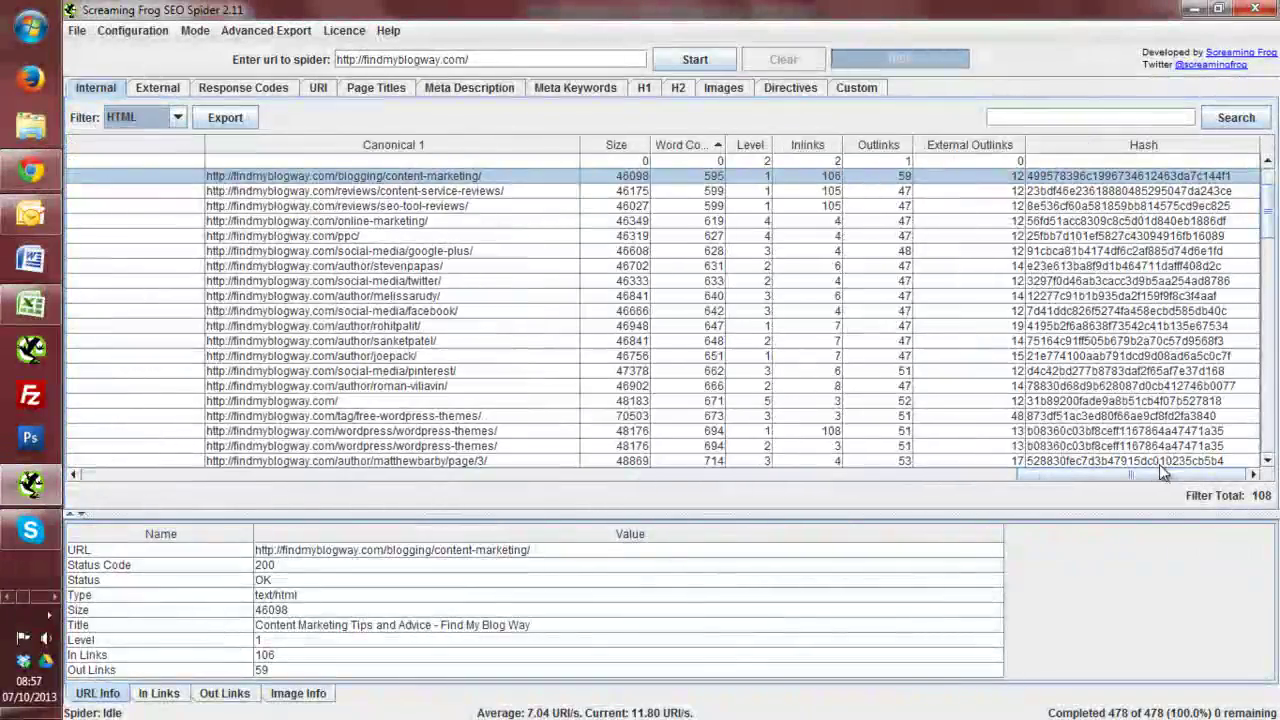
pyautogui.click(875, 146)
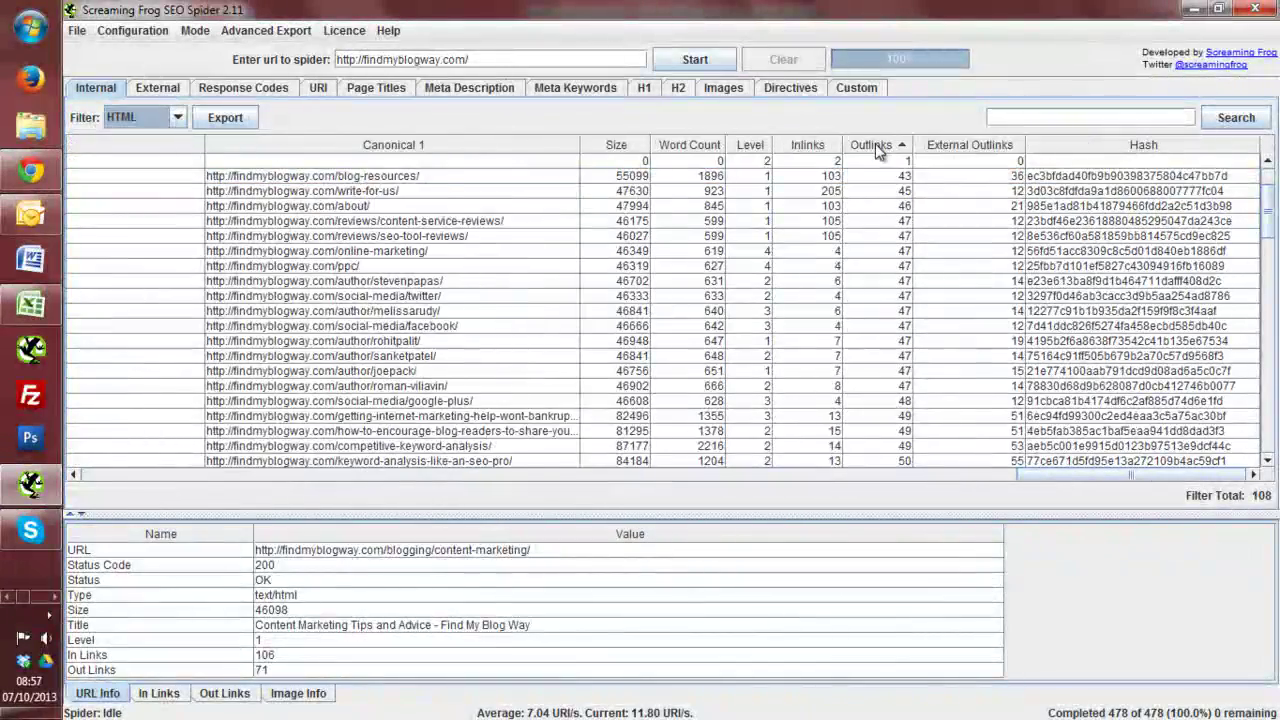
pyautogui.click(875, 146)
pyautogui.moveTo(1100, 476)
pyautogui.mouseDown()
pyautogui.moveTo(820, 476)
pyautogui.moveTo(1115, 483)
pyautogui.mouseUp()
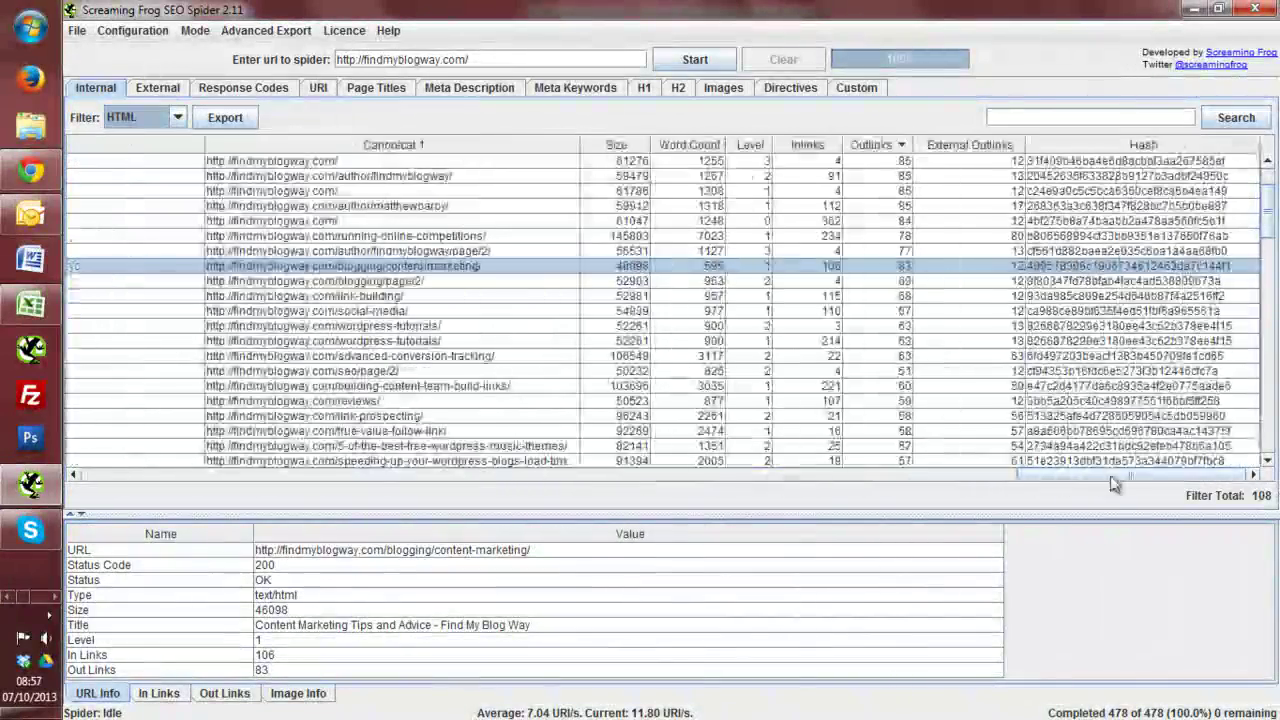
# Step: Select the findmyblogway.com/page/4/ result and examine the destinations and anchor texts of its out links
pyautogui.click(892, 161)
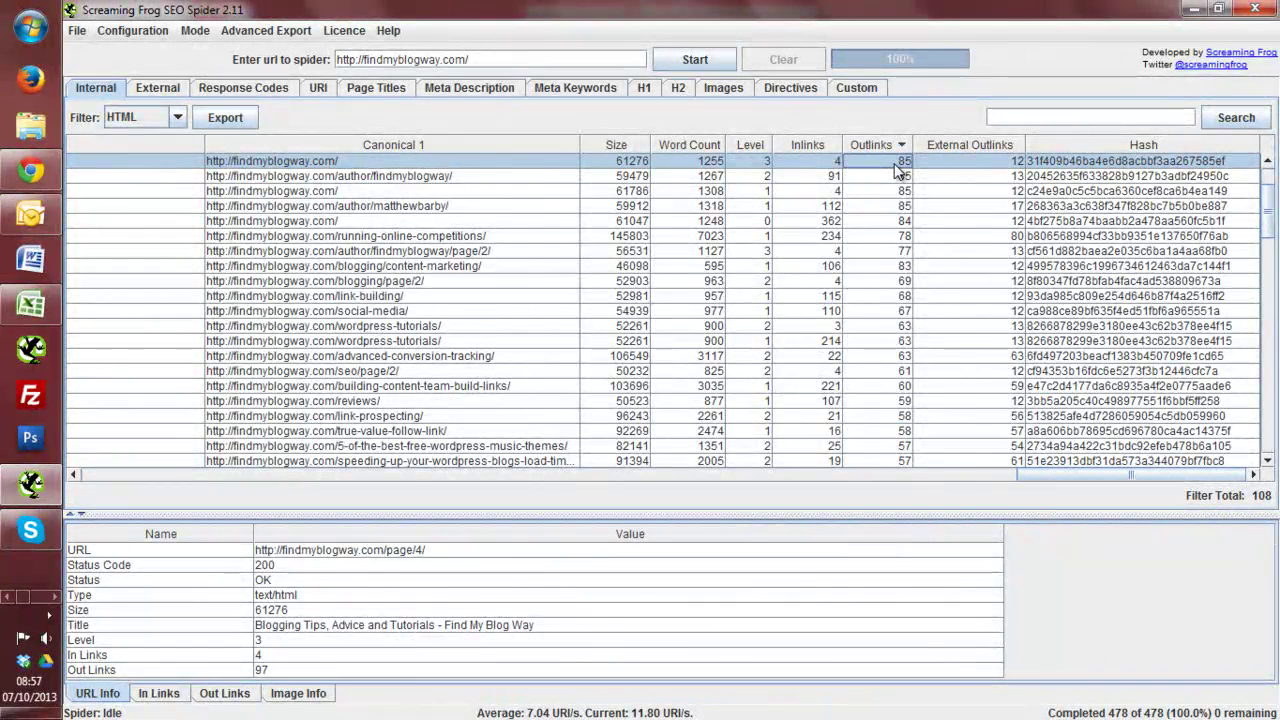
pyautogui.click(164, 696)
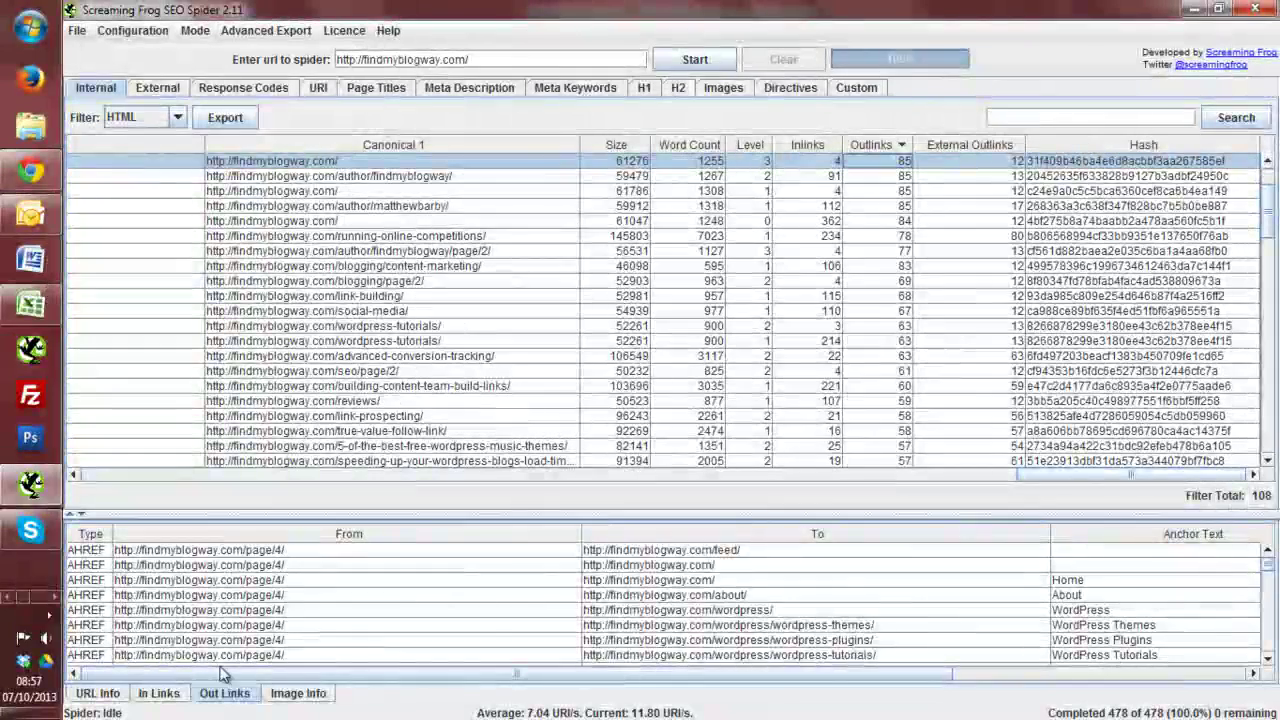
pyautogui.scroll(-5, 345, 580)
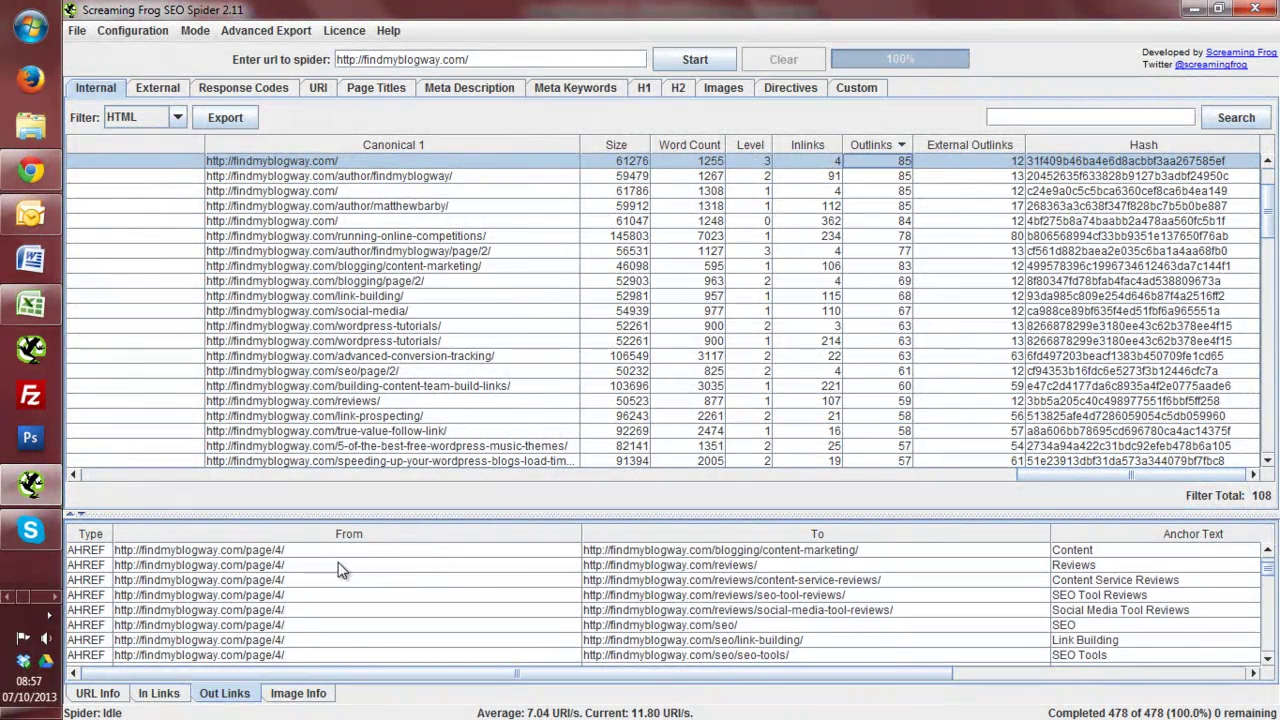
pyautogui.scroll(4, 338, 562)
pyautogui.scroll(1, 336, 560)
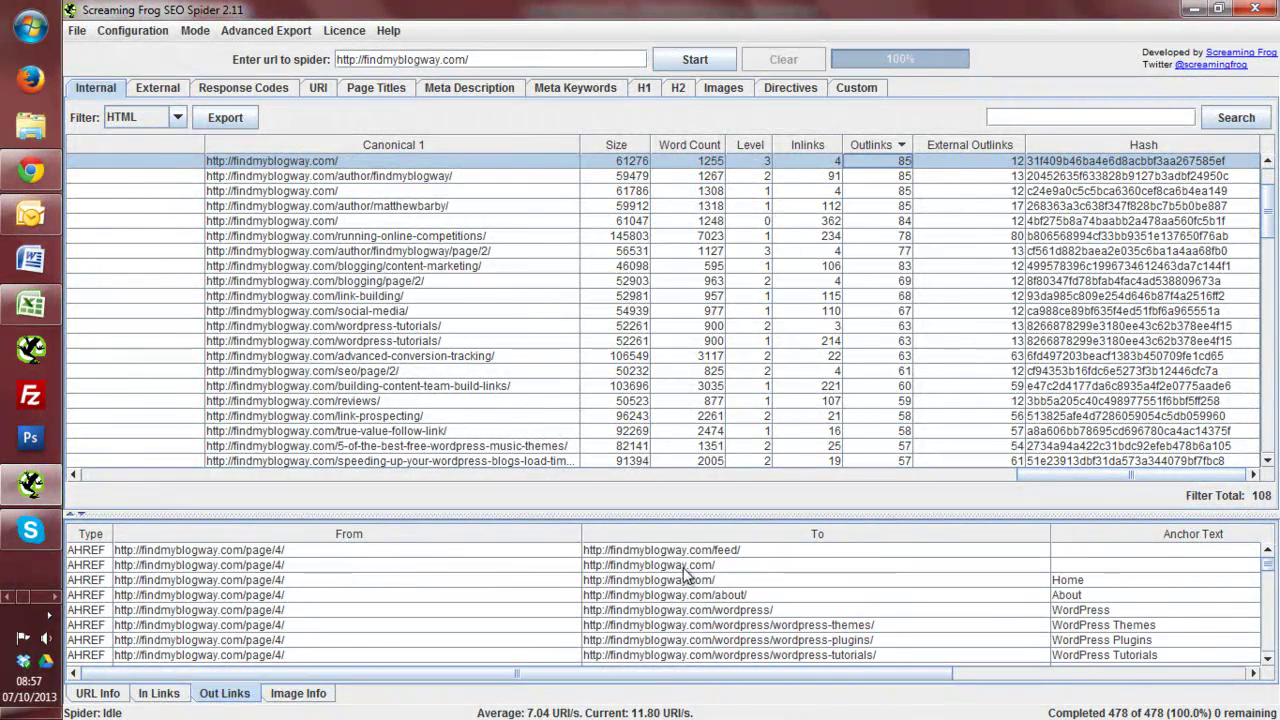
pyautogui.scroll(-1, 705, 555)
pyautogui.scroll(1, 760, 610)
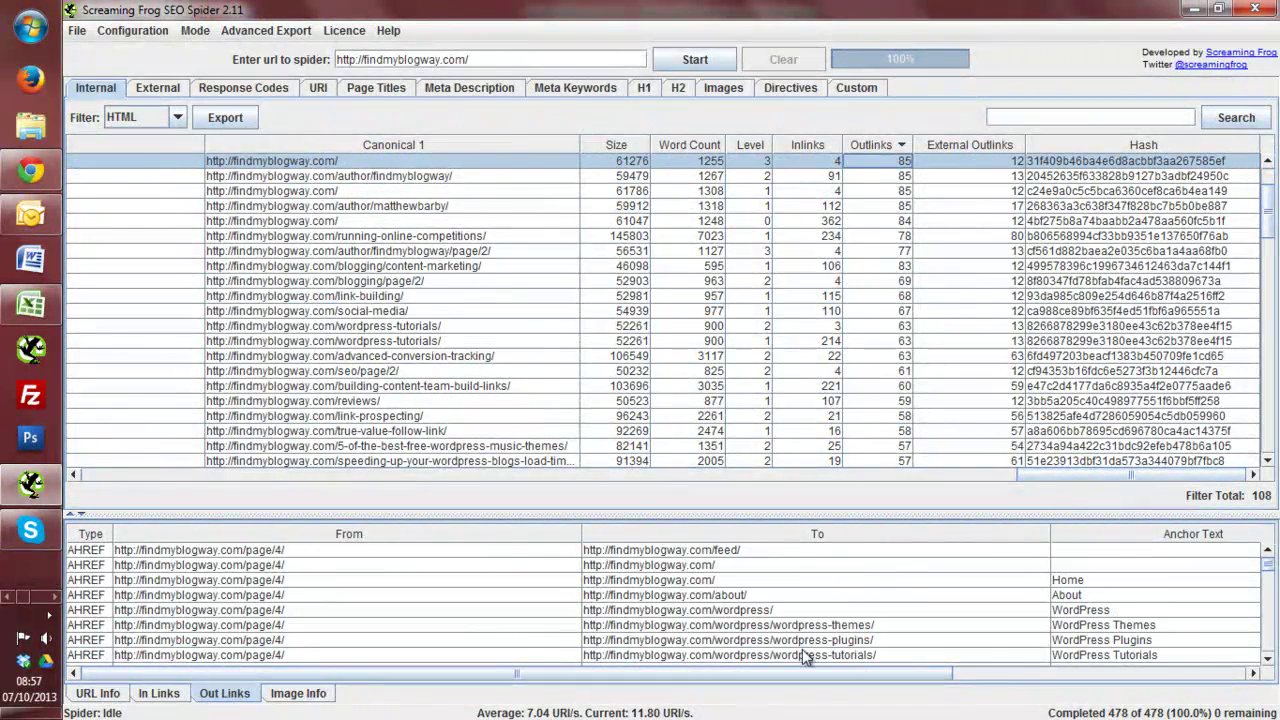
# Step: Check the page's in links, and read through its full out links list, including image and CSS entries
pyautogui.click(150, 697)
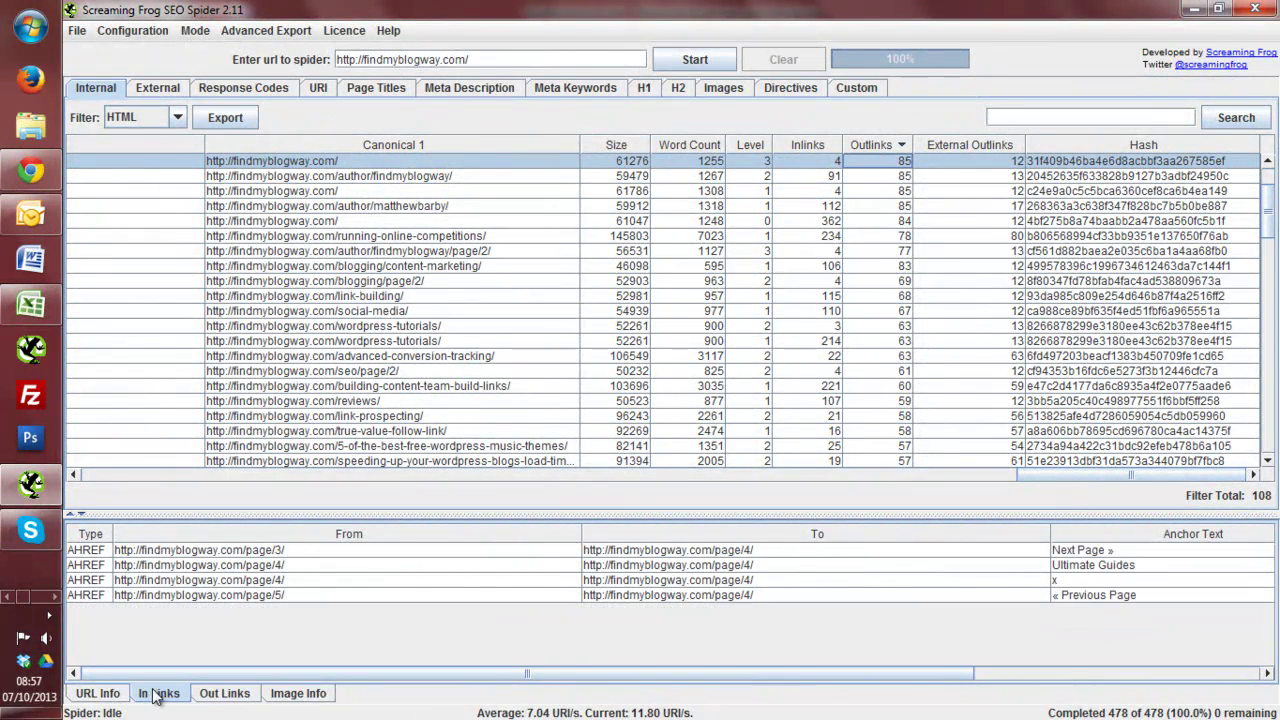
pyautogui.click(221, 698)
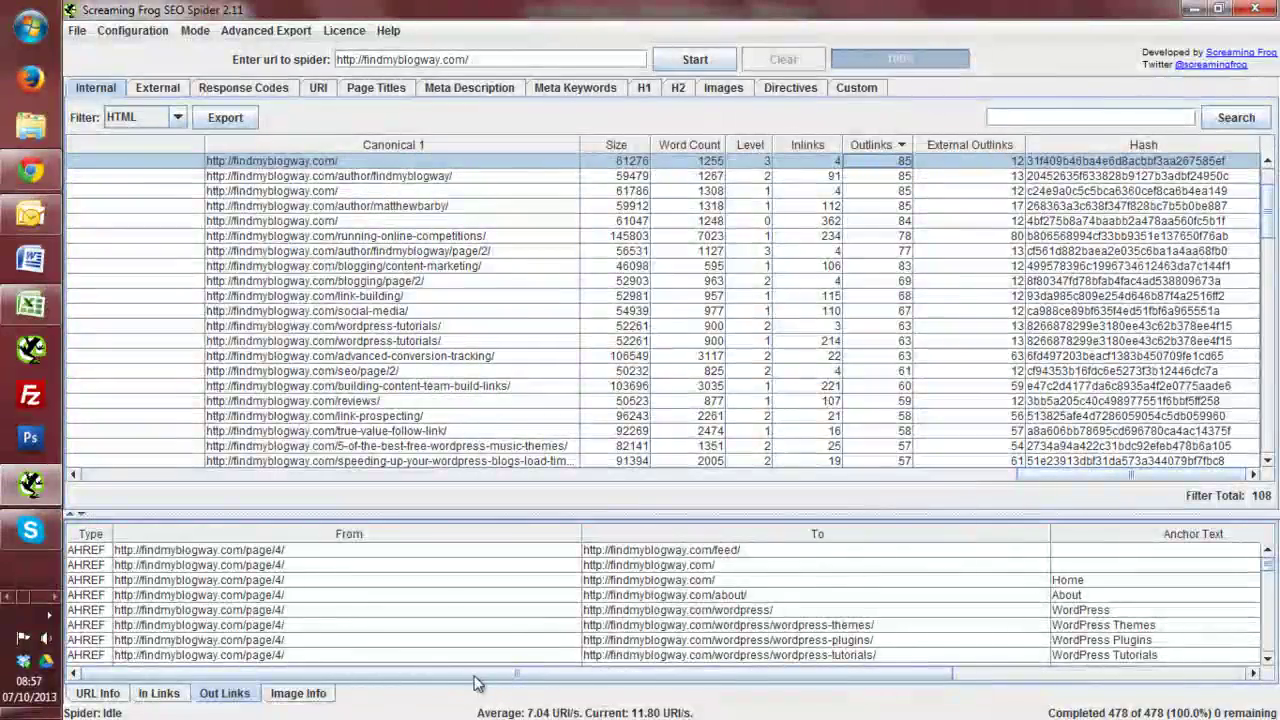
pyautogui.scroll(-10, 505, 615)
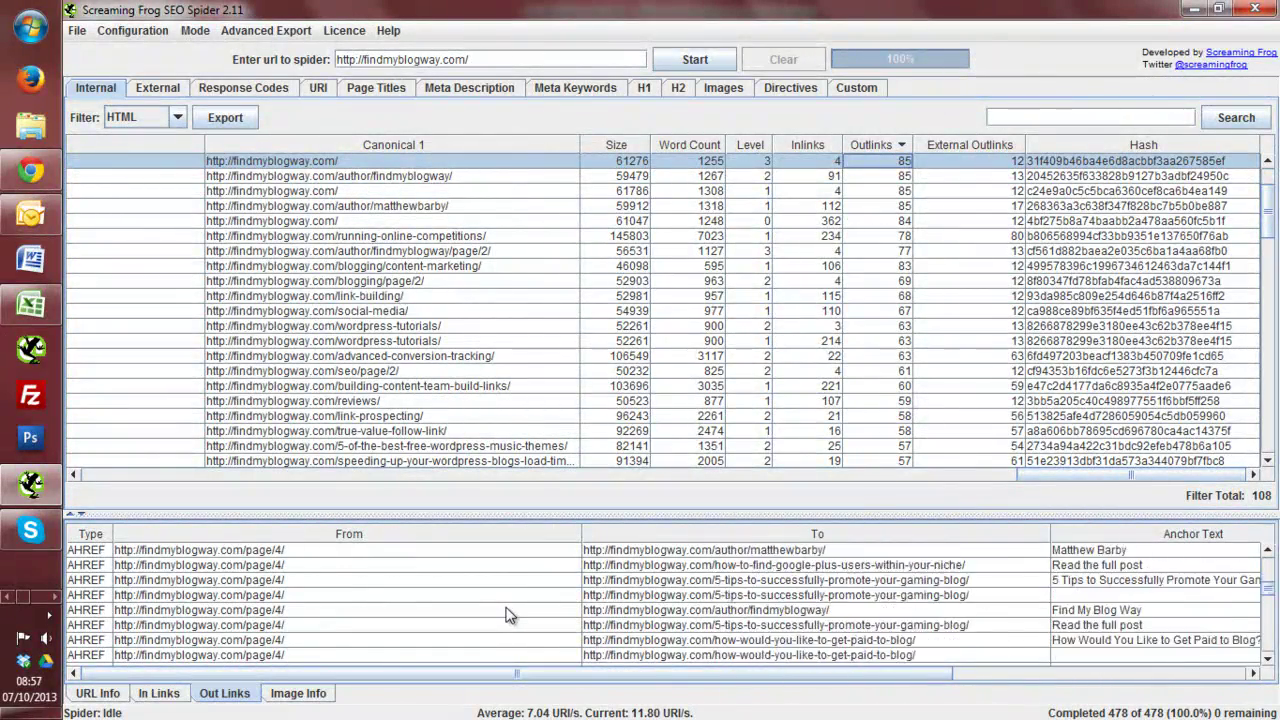
pyautogui.scroll(-10, 505, 615)
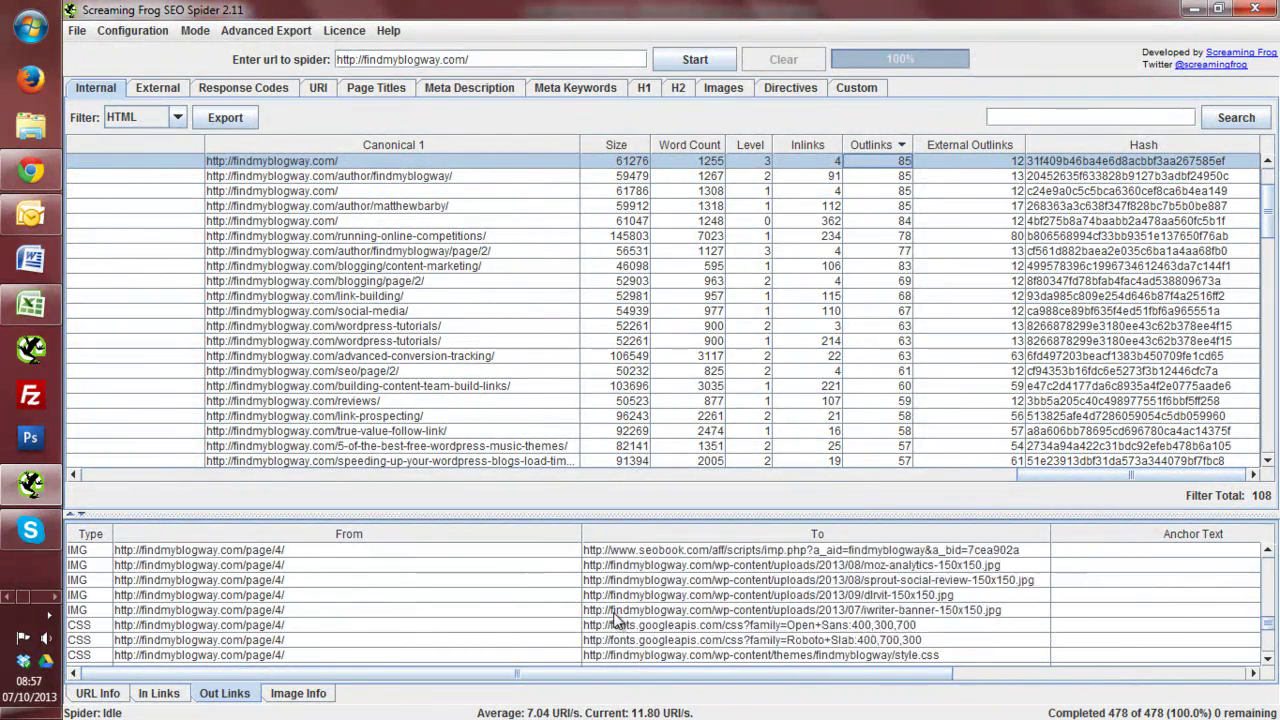
pyautogui.scroll(15, 490, 618)
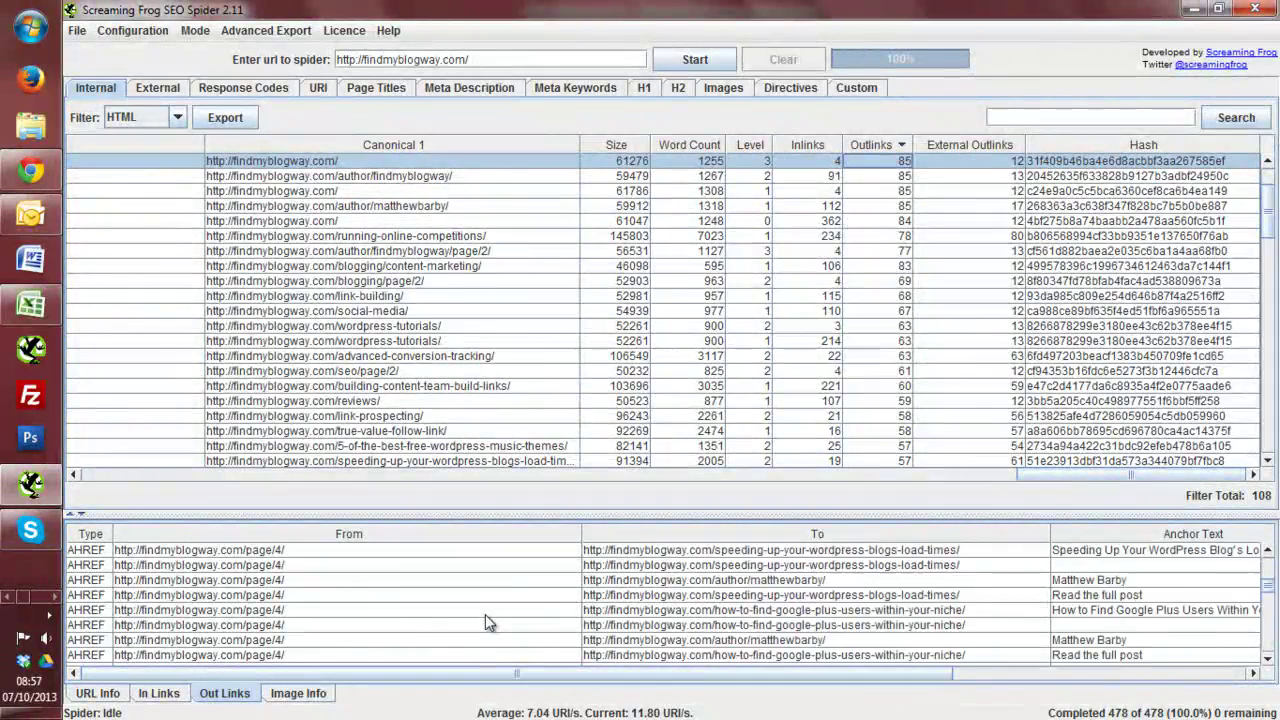
pyautogui.scroll(3, 485, 614)
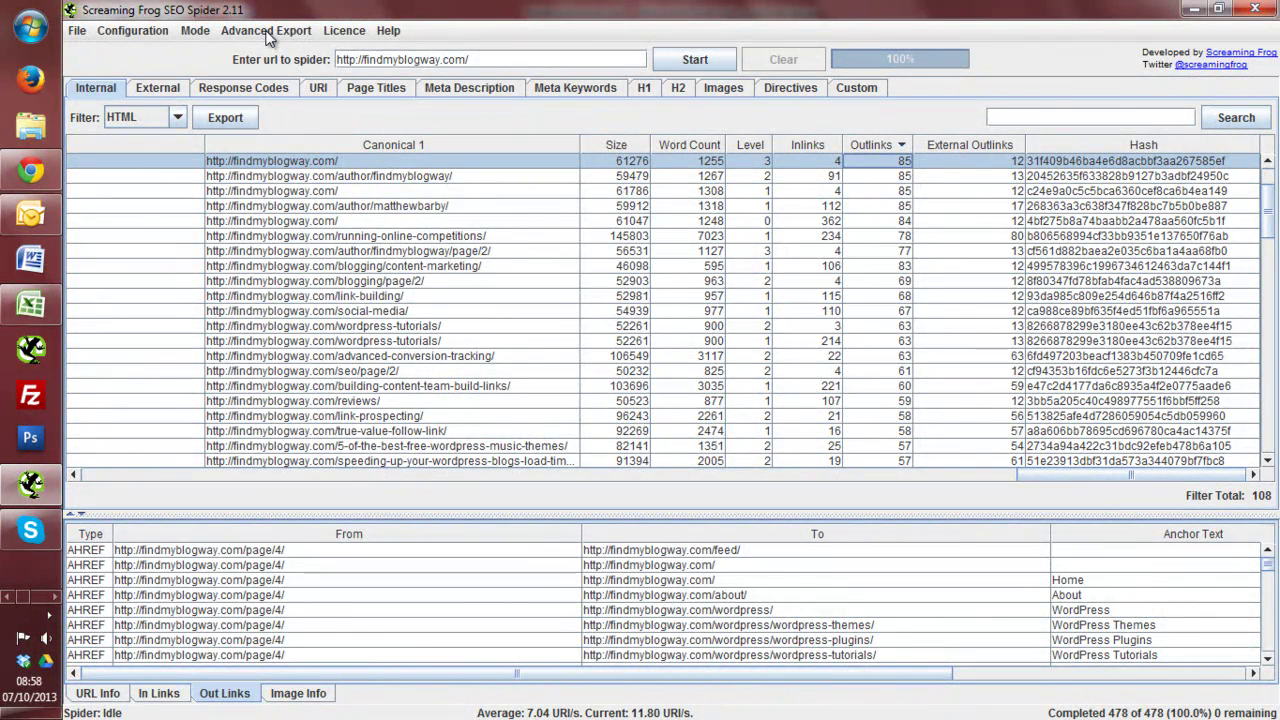
pyautogui.click(268, 32)
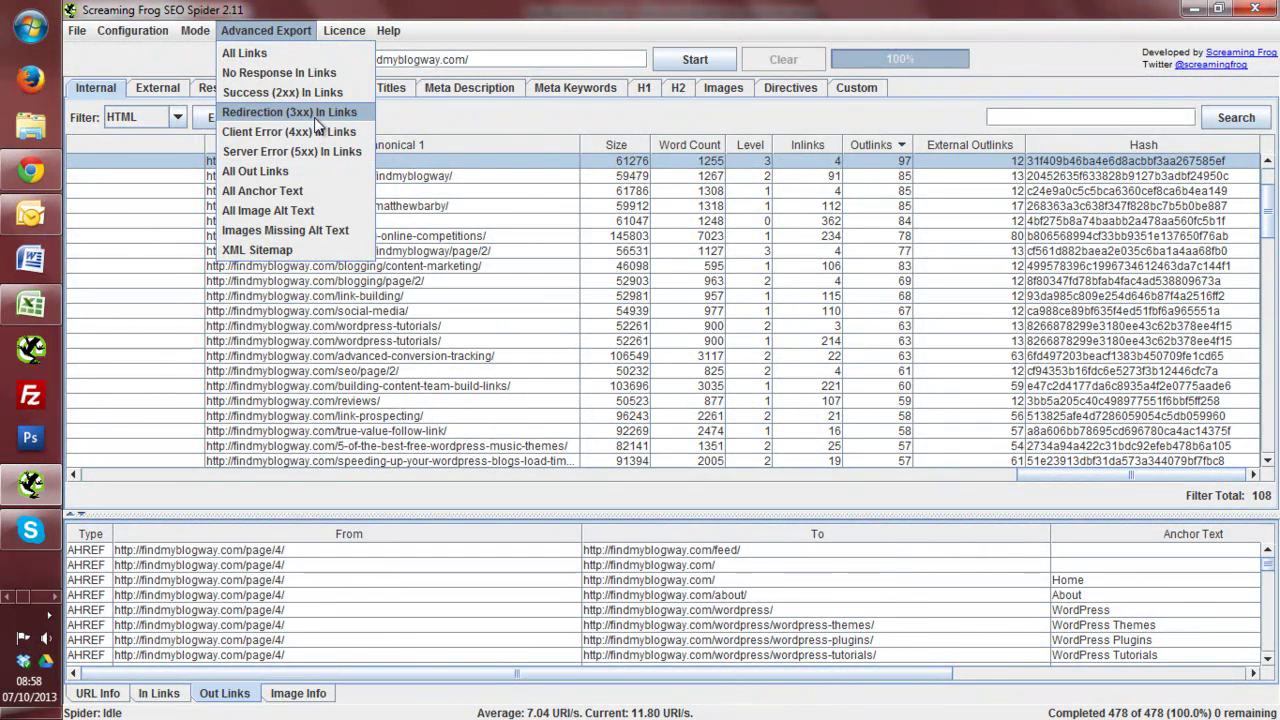
pyautogui.click(463, 34)
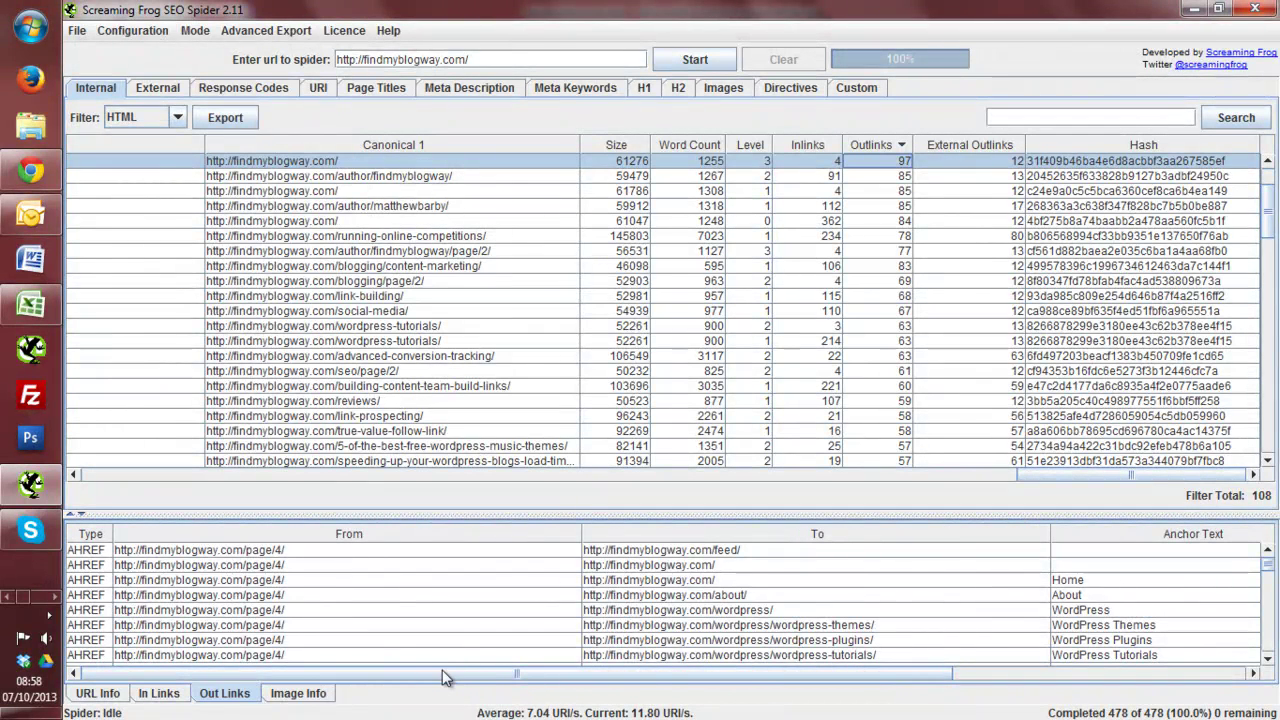
# Step: Show the external links and sort them by status code, highest first
pyautogui.click(162, 86)
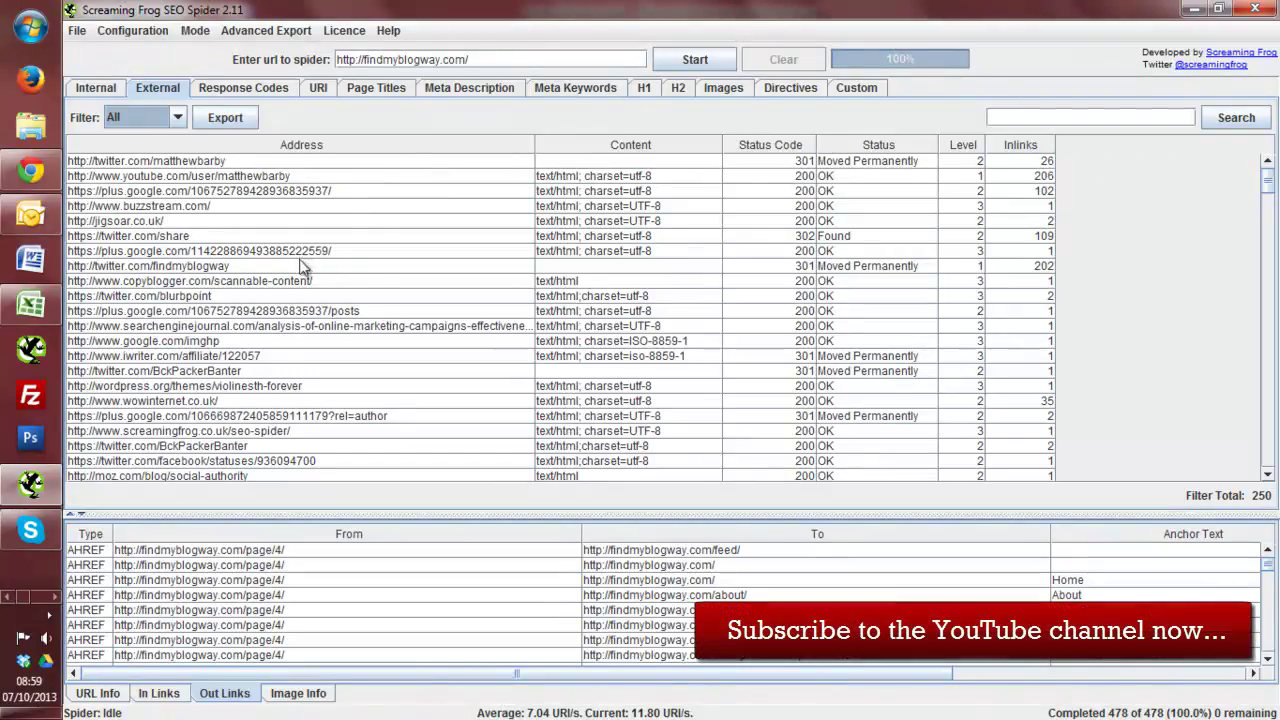
pyautogui.moveTo(1267, 182)
pyautogui.mouseDown()
pyautogui.moveTo(1270, 448)
pyautogui.moveTo(1267, 178)
pyautogui.mouseUp()
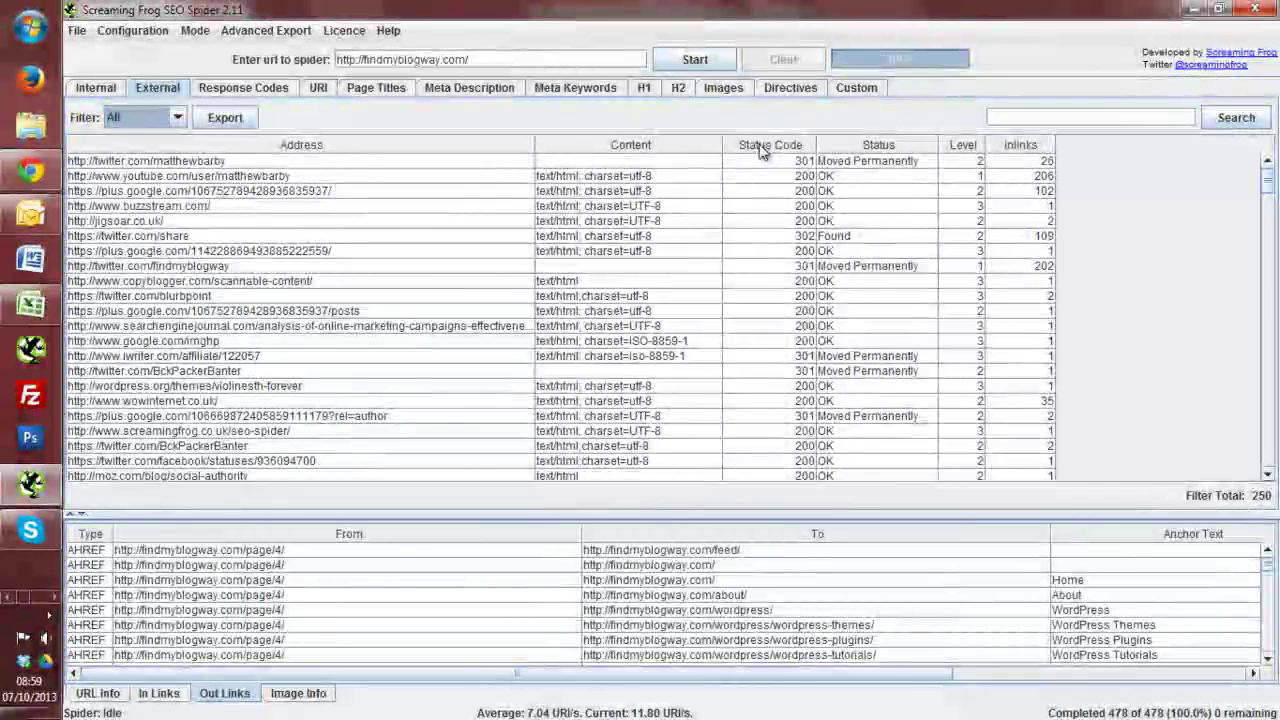
pyautogui.click(762, 145)
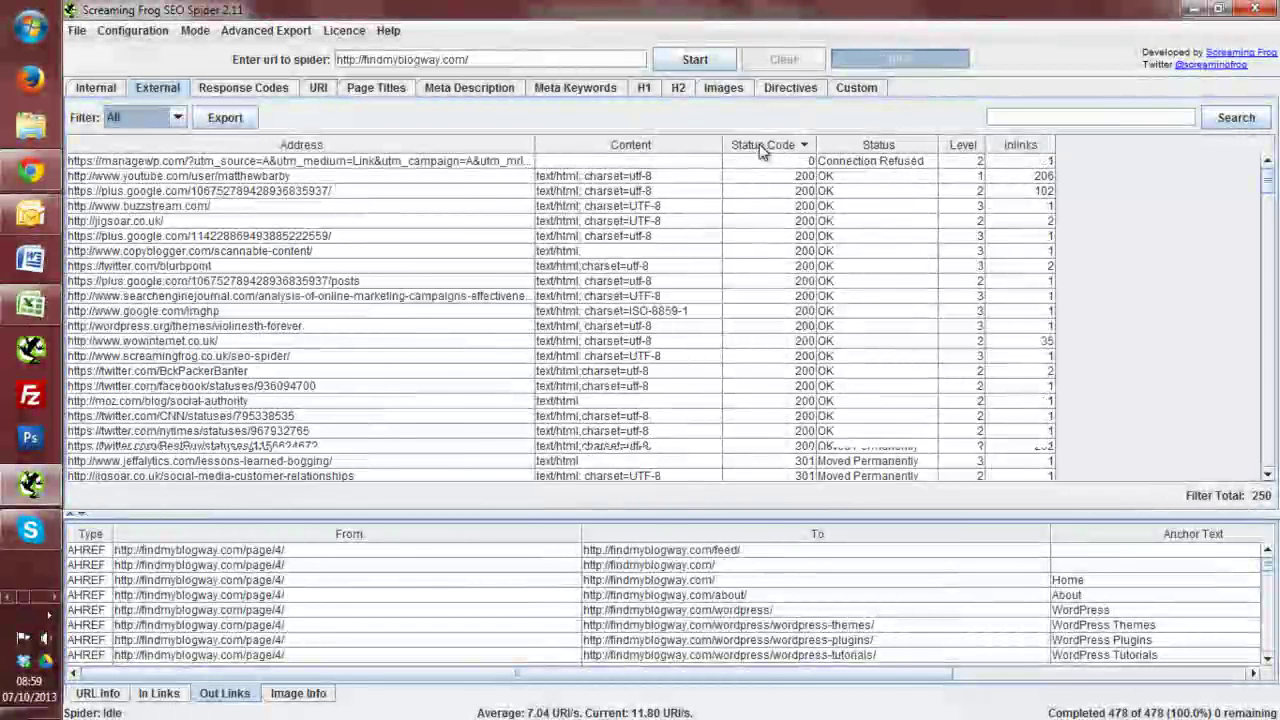
pyautogui.click(762, 145)
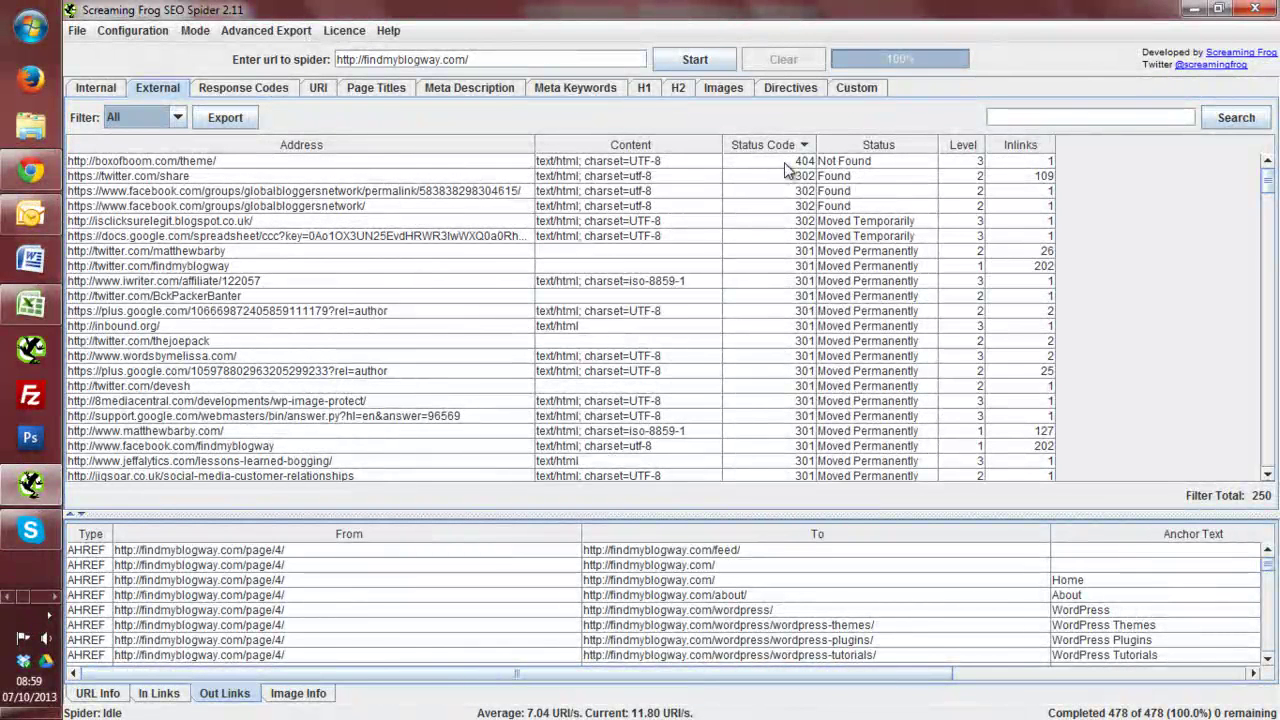
pyautogui.click(376, 161)
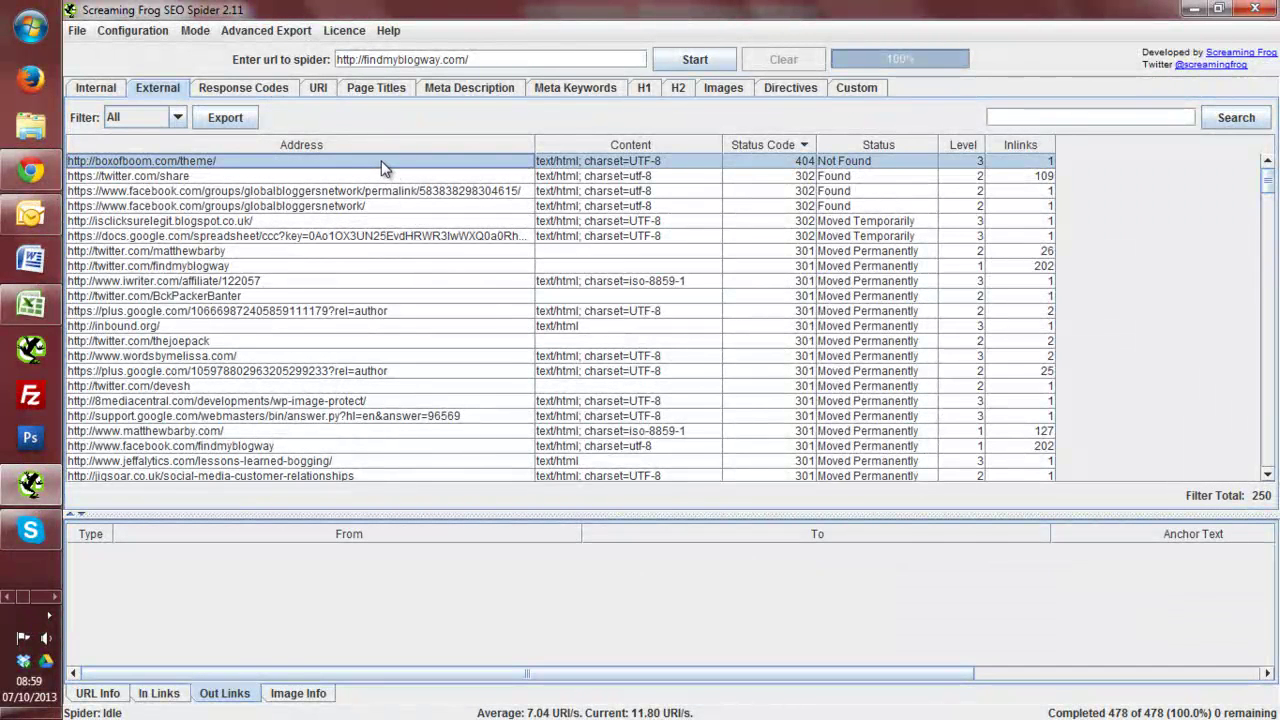
pyautogui.click(161, 697)
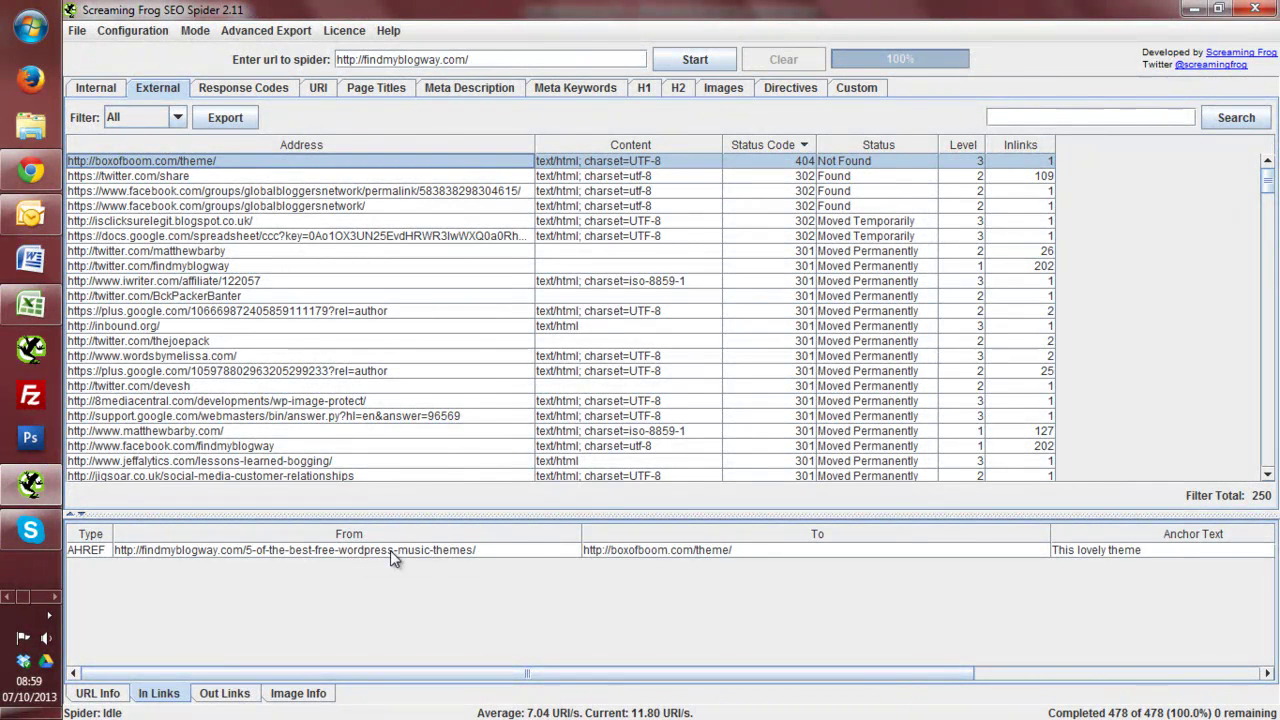
pyautogui.click(738, 552)
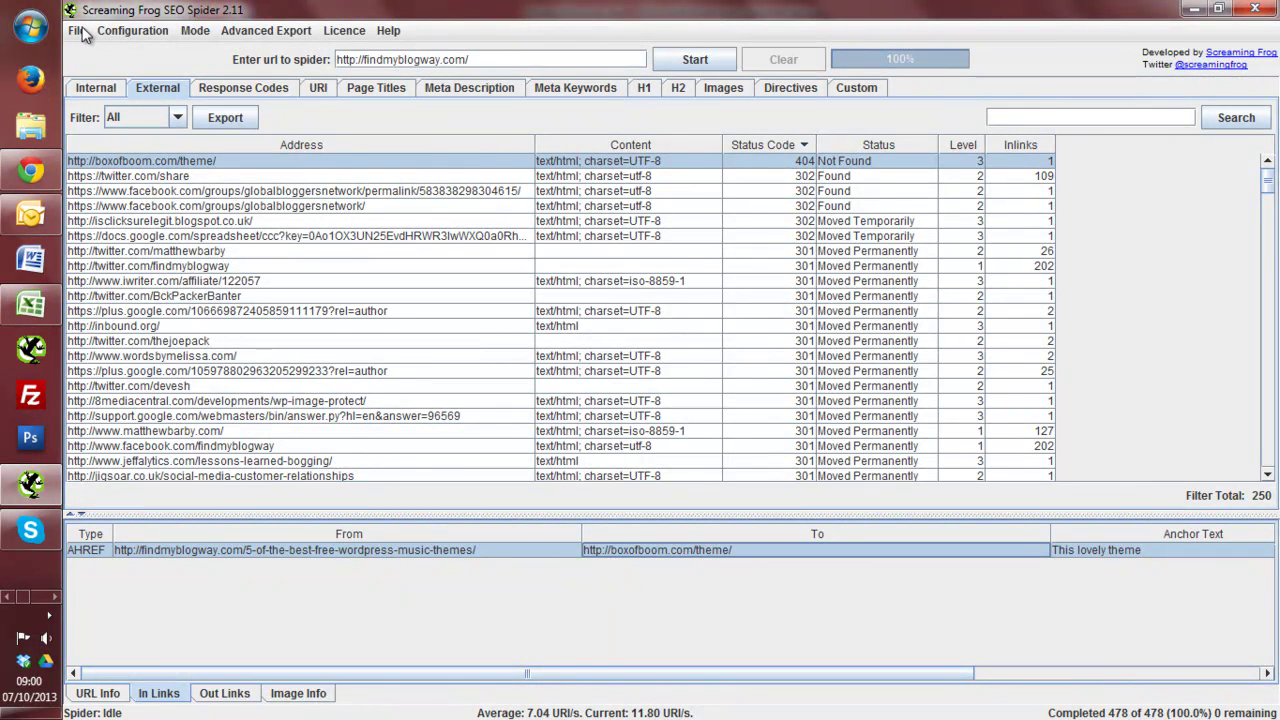
# Step: Try enabling the proxy server in the proxy configuration
pyautogui.click(133, 31)
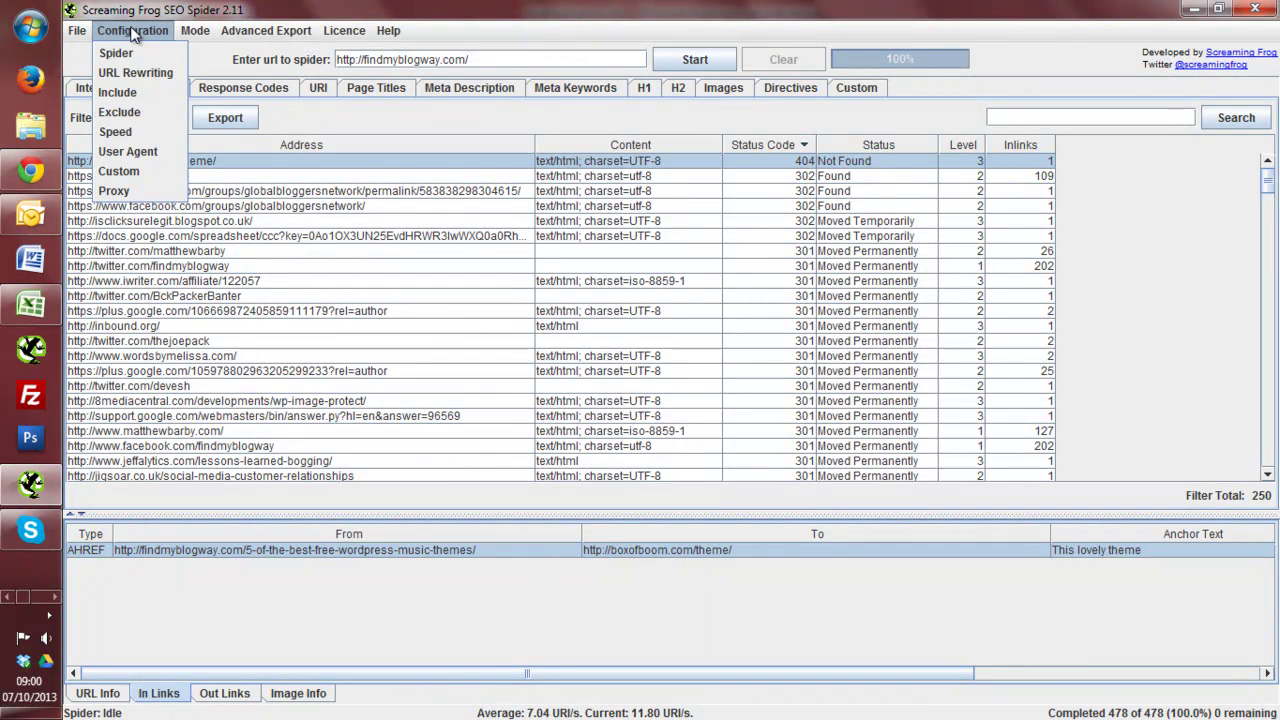
pyautogui.click(124, 194)
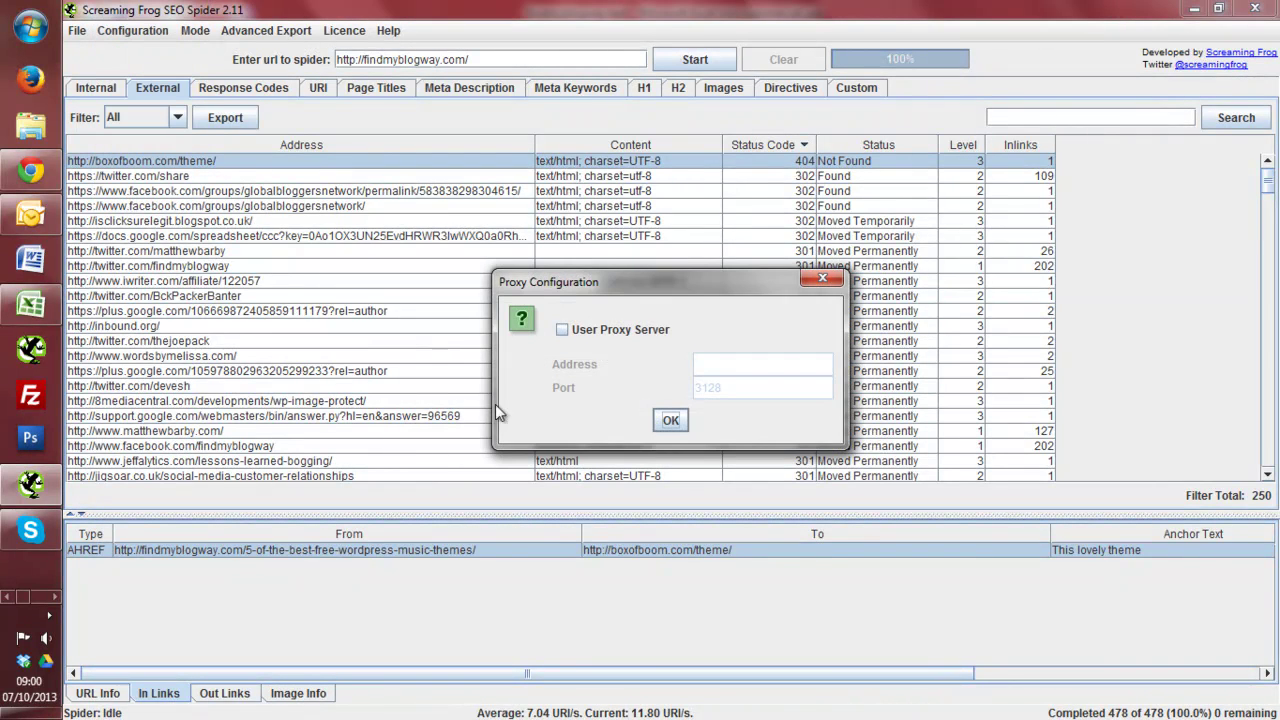
pyautogui.click(562, 331)
pyautogui.click(708, 368)
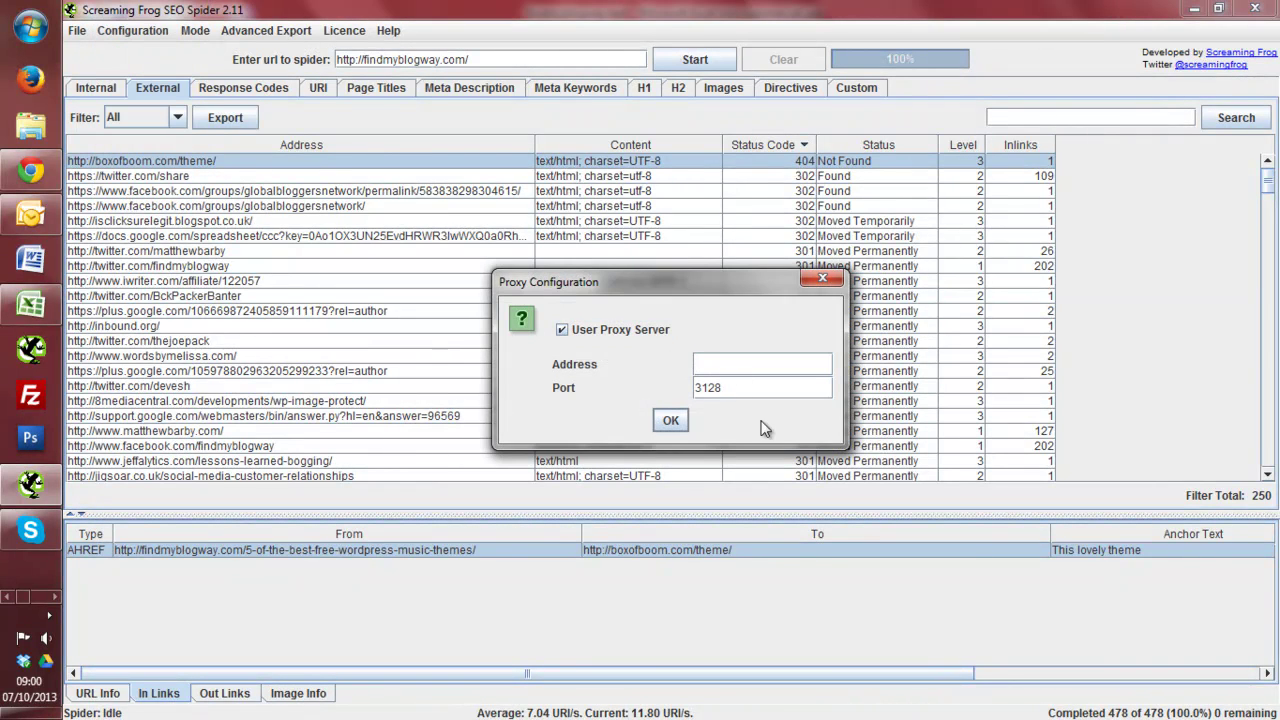
pyautogui.click(562, 331)
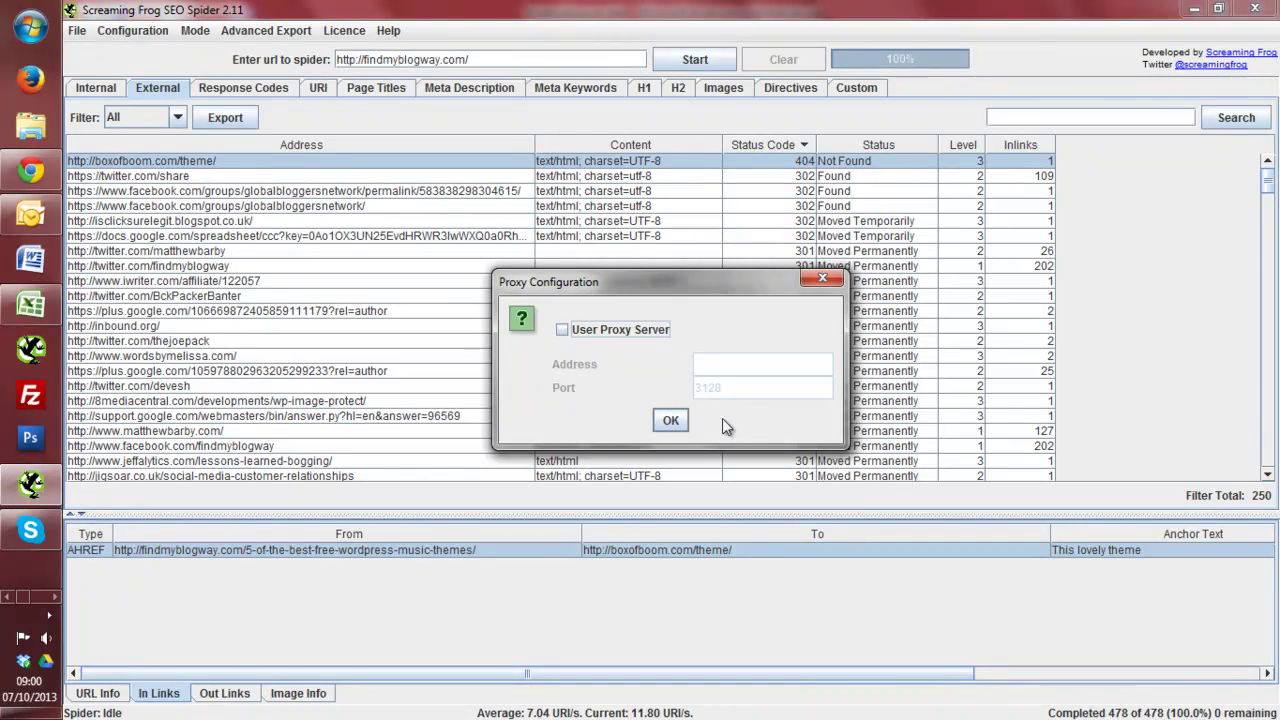
pyautogui.click(823, 278)
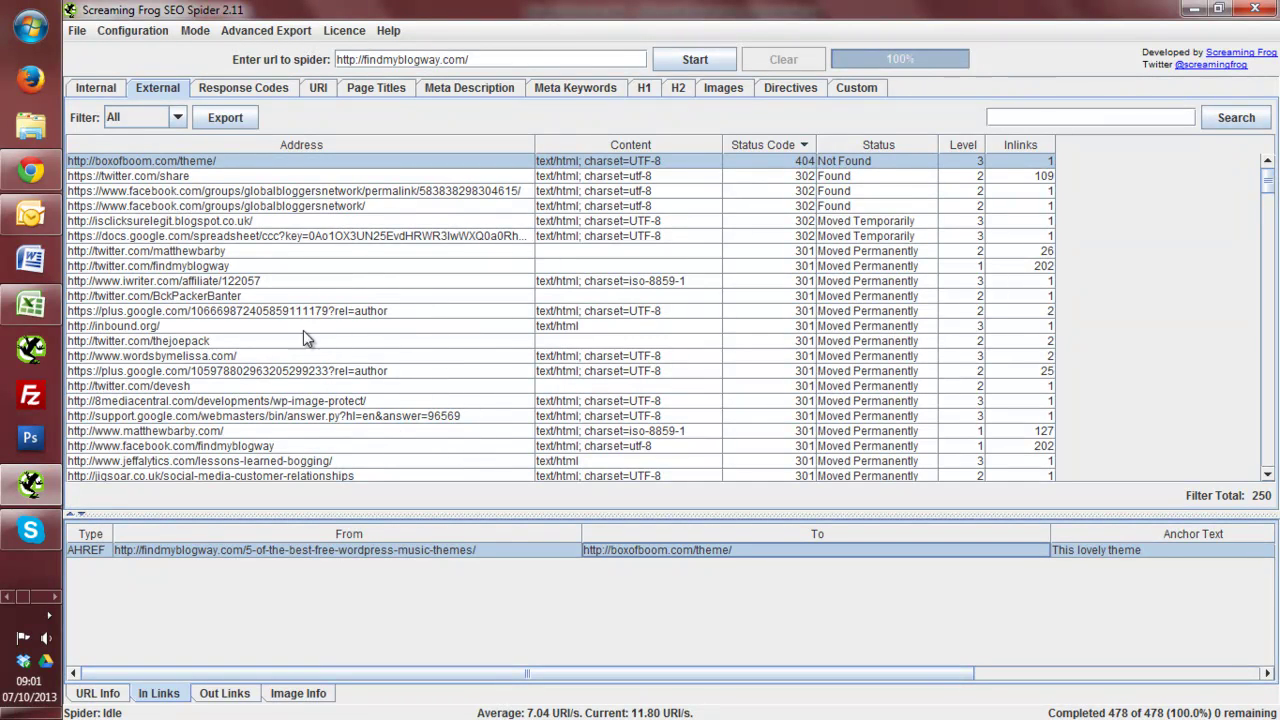
# Step: Return to the internal HTML results
pyautogui.click(97, 88)
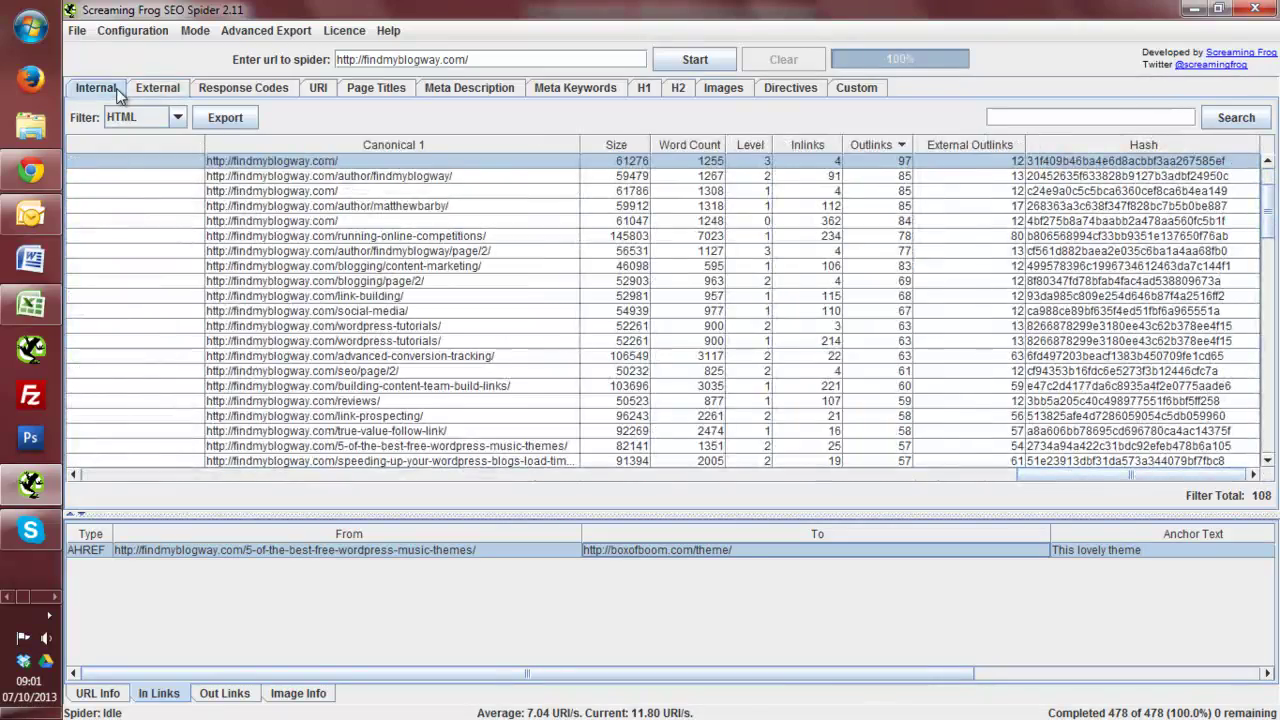
# Step: Switch to the findmyblogway-test workbook in Excel and bring the Address column back into view
pyautogui.moveTo(1068, 476); pyautogui.dragTo(112, 494)
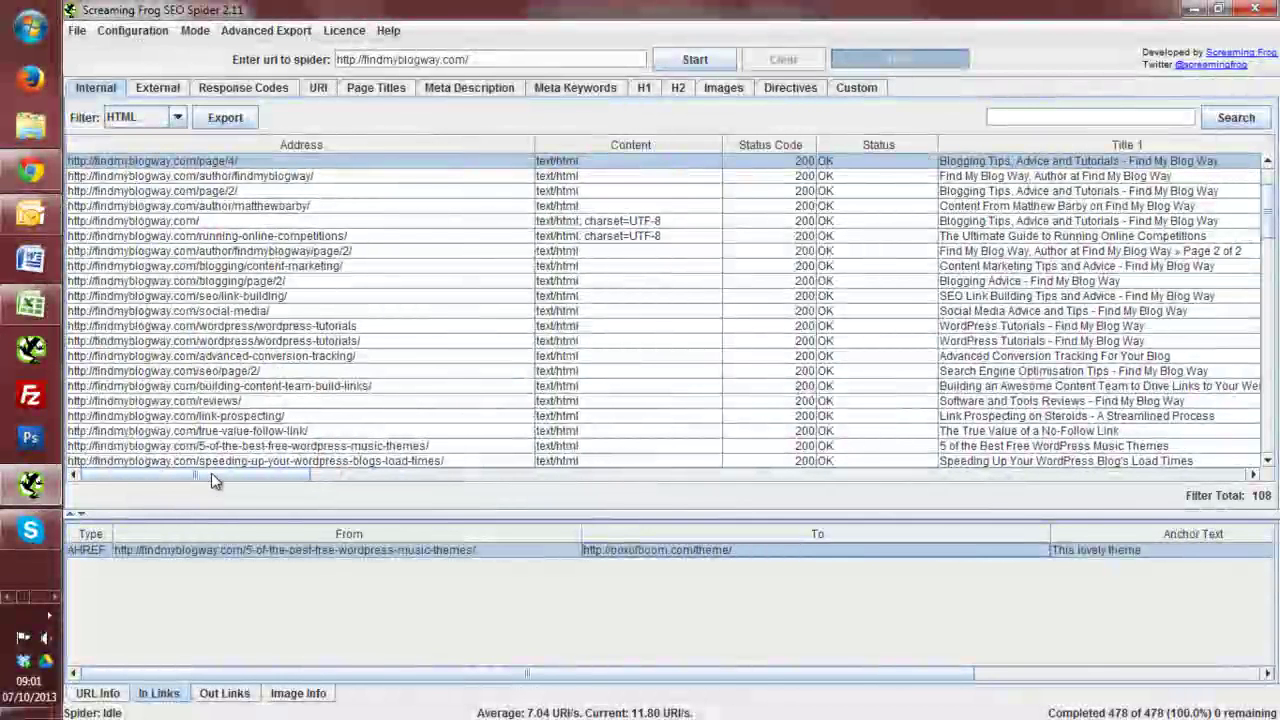
pyautogui.click(35, 307)
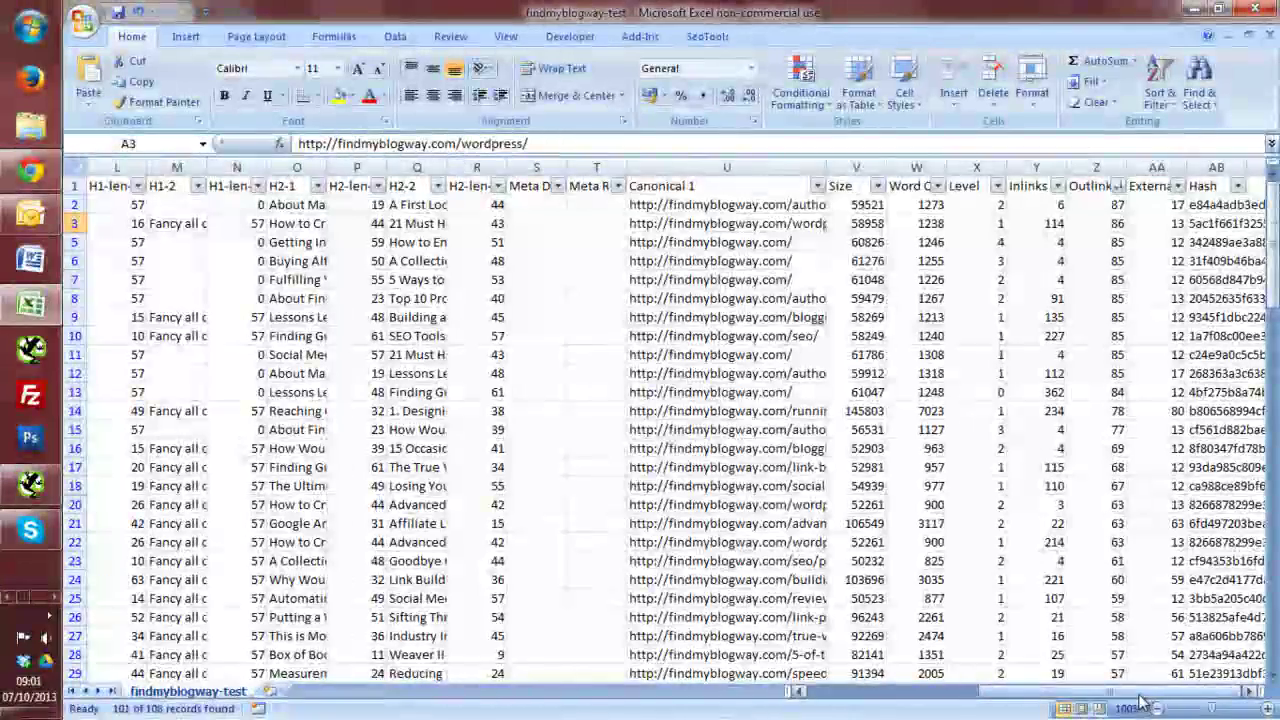
pyautogui.hotkey('ctrl', 'BackSpace')
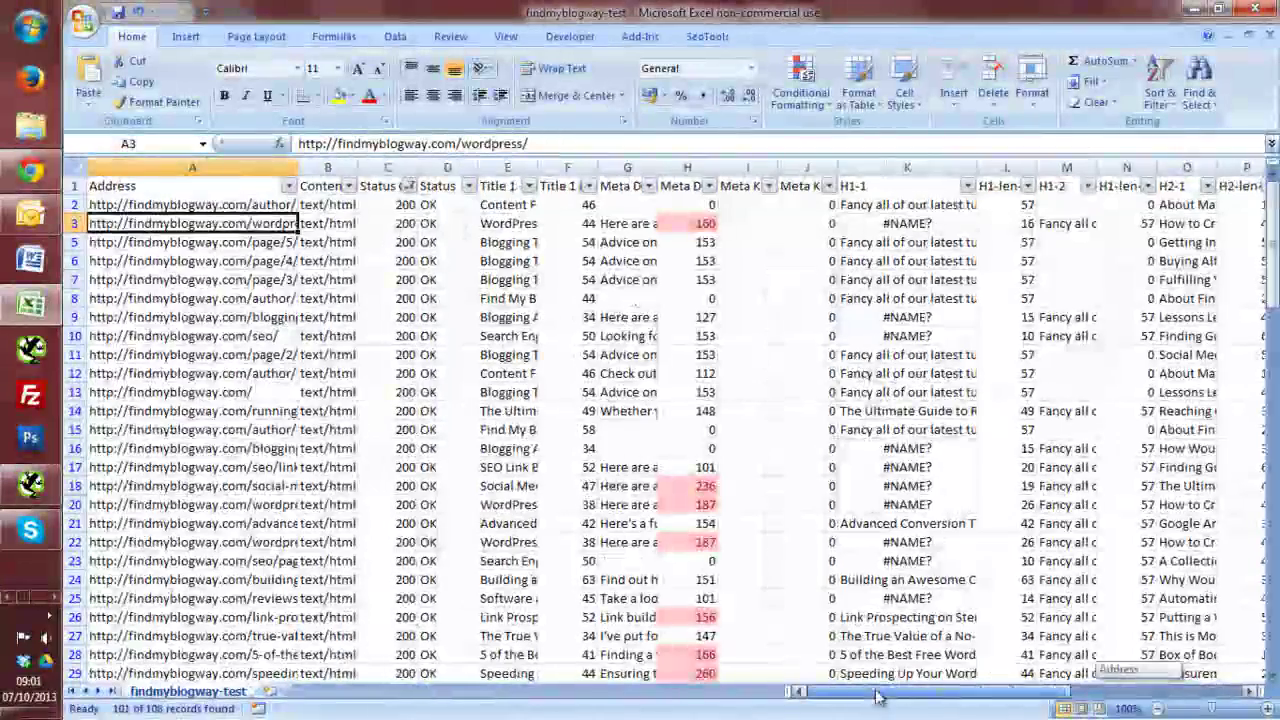
# Step: Look through the SeoTools scraping and social functions, including FacebookLikes, GooglePlusCount and TwitterCount
pyautogui.click(721, 36)
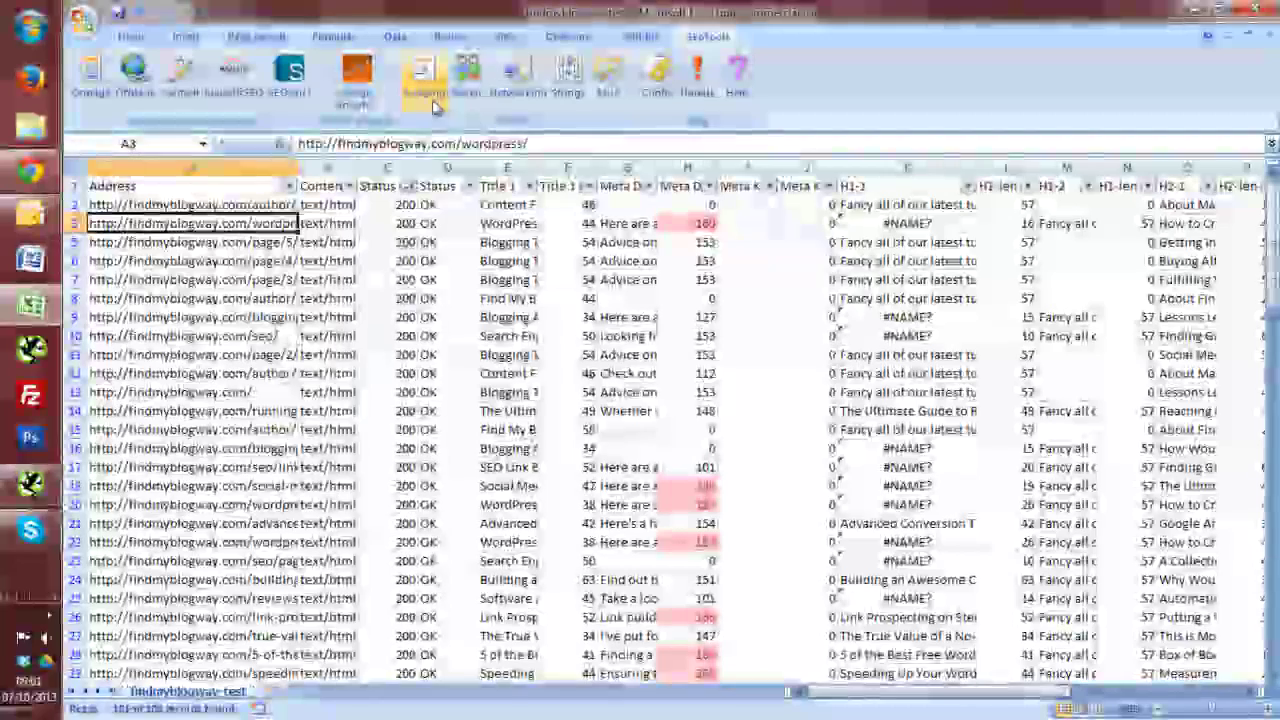
pyautogui.click(424, 88)
pyautogui.click(474, 96)
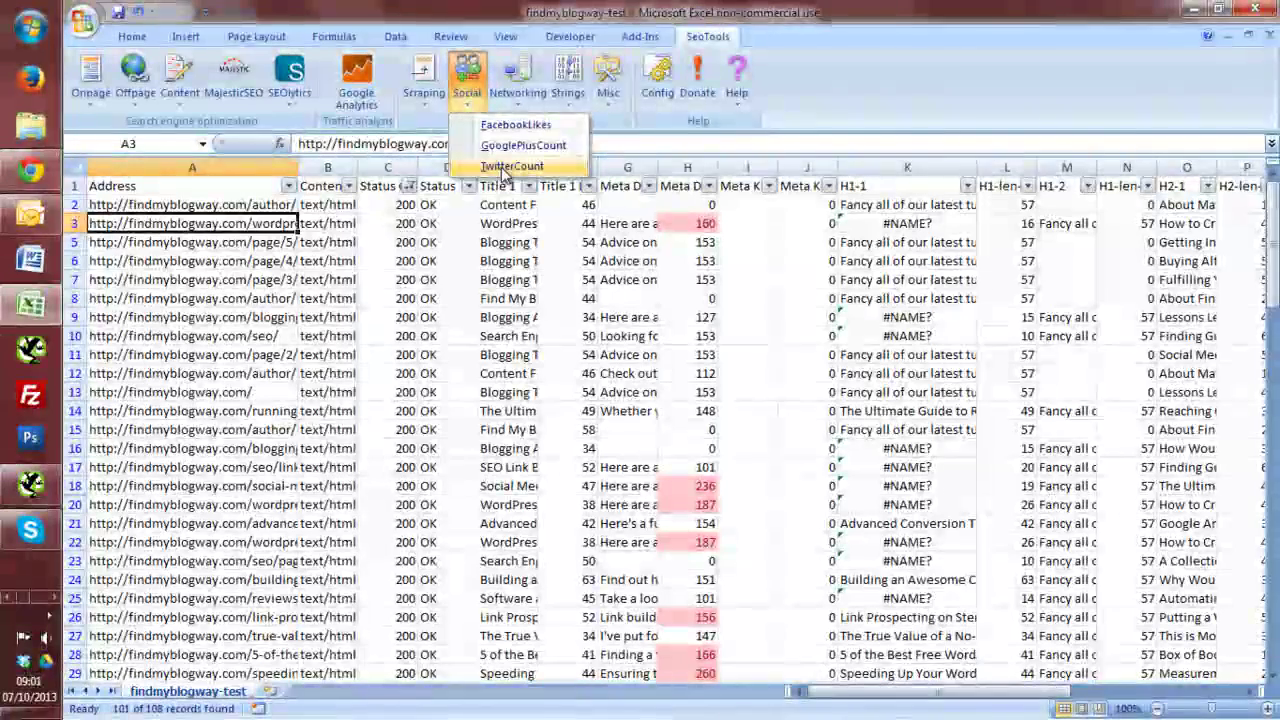
pyautogui.click(888, 62)
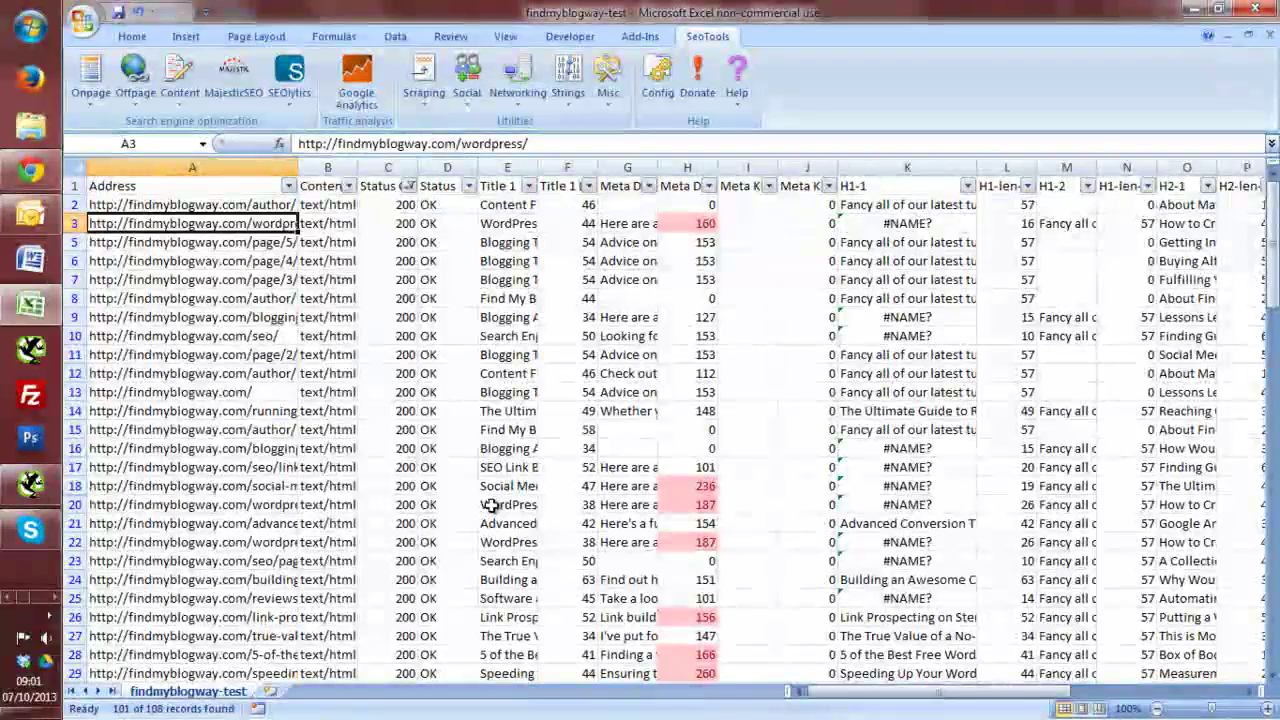
# Step: Return to the internal HTML crawl results in Screaming Frog and review the available configuration options
pyautogui.click(30, 484)
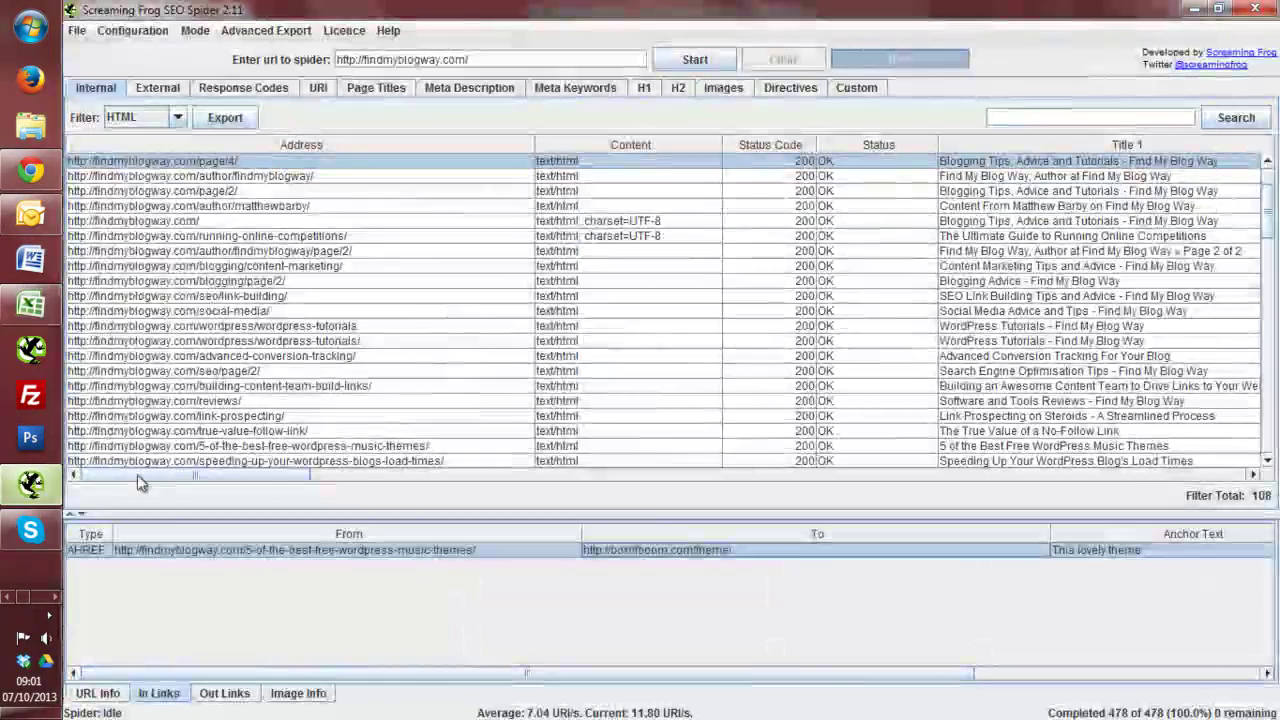
pyautogui.moveTo(279, 476); pyautogui.dragTo(200, 480)
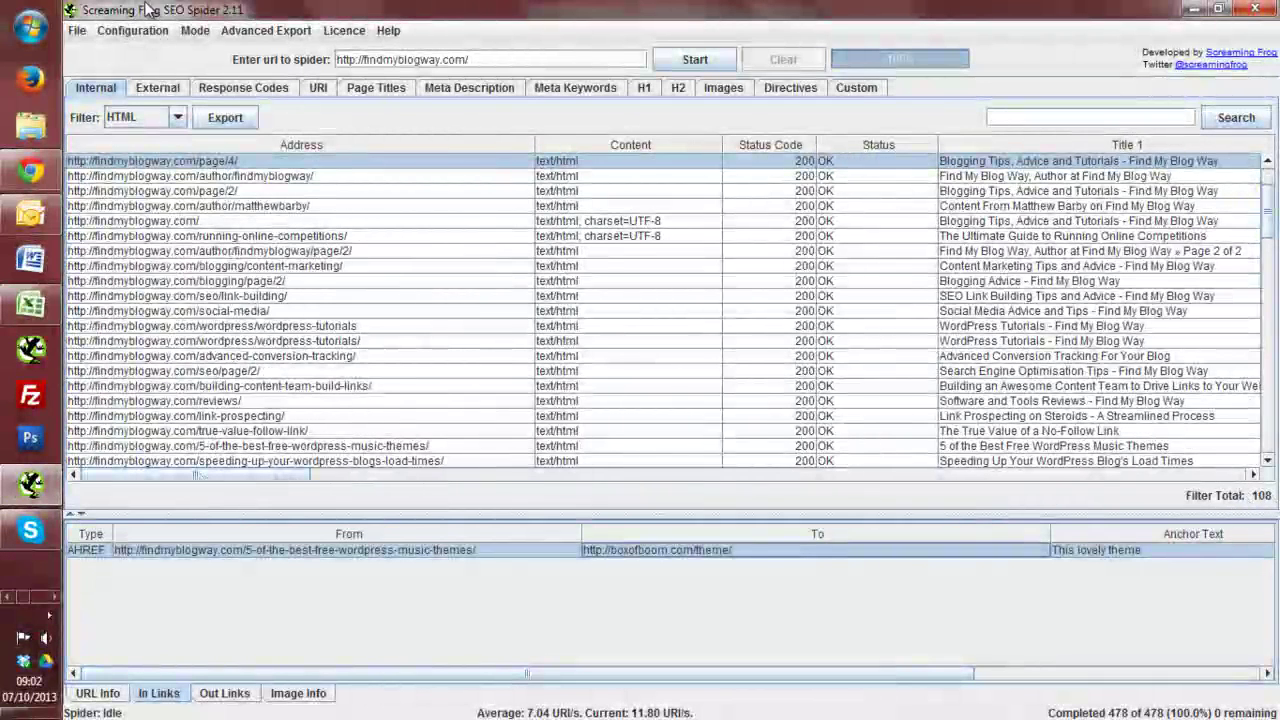
pyautogui.click(115, 31)
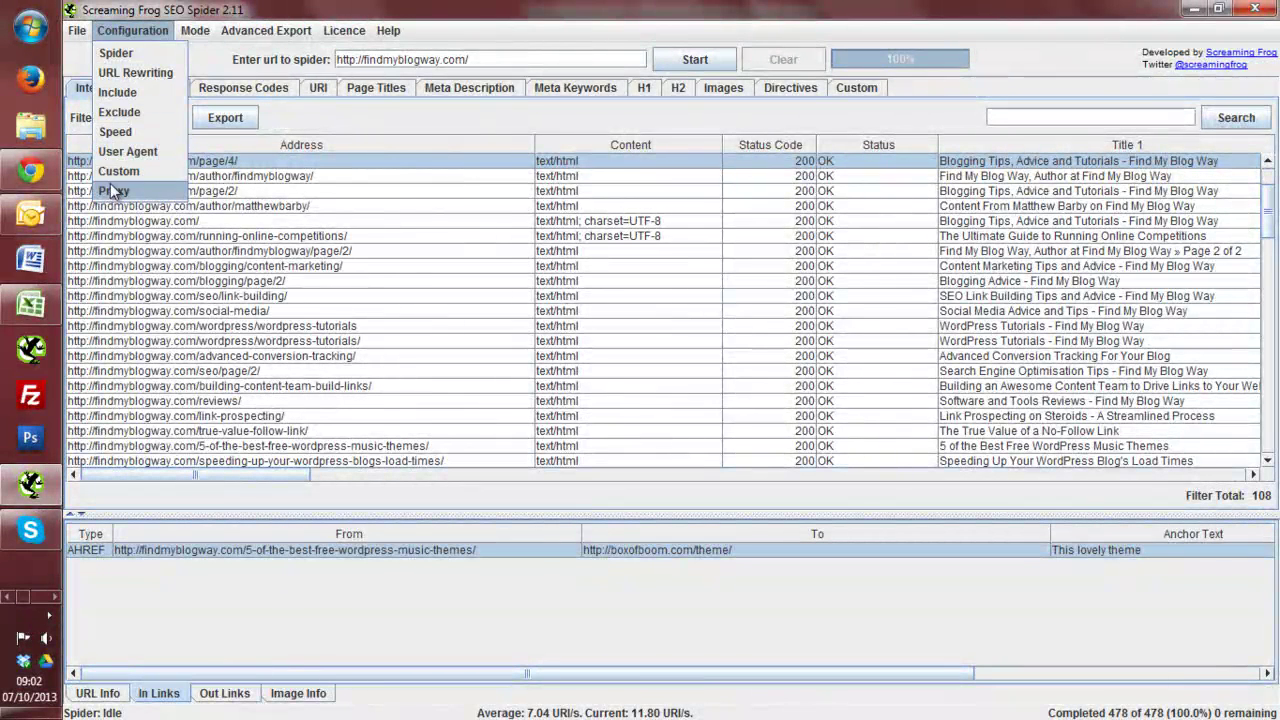
pyautogui.click(616, 31)
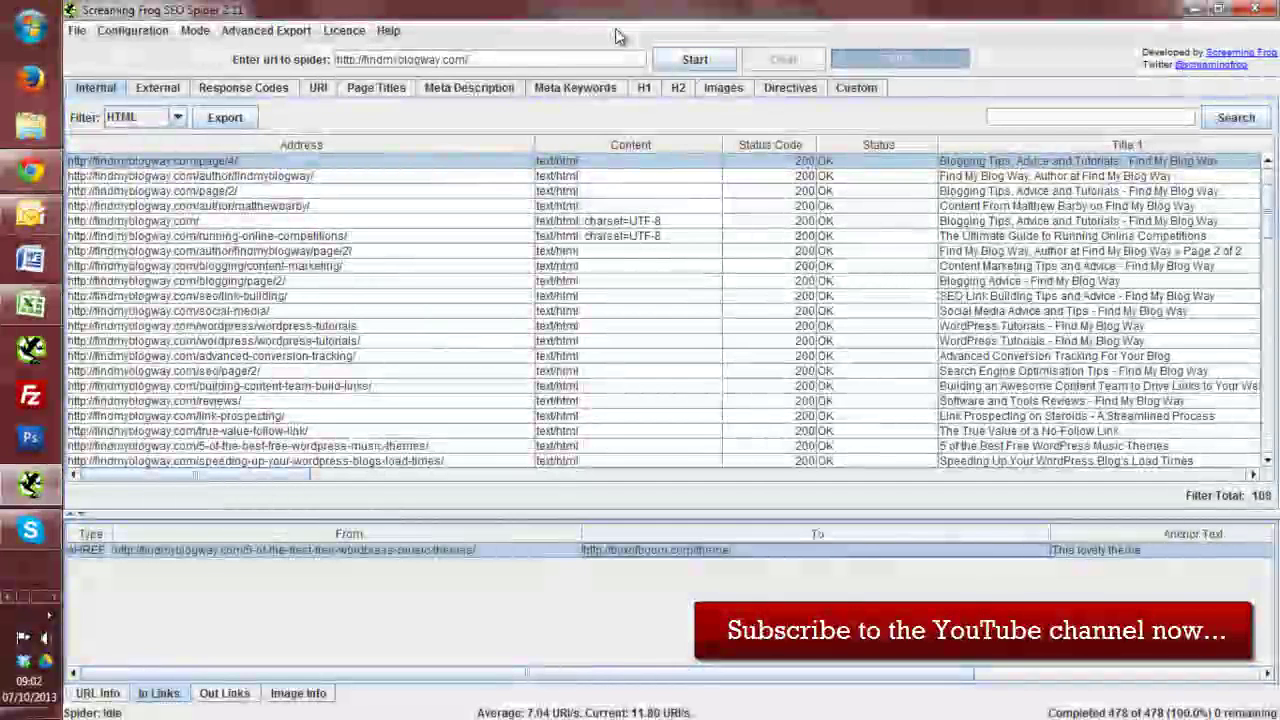